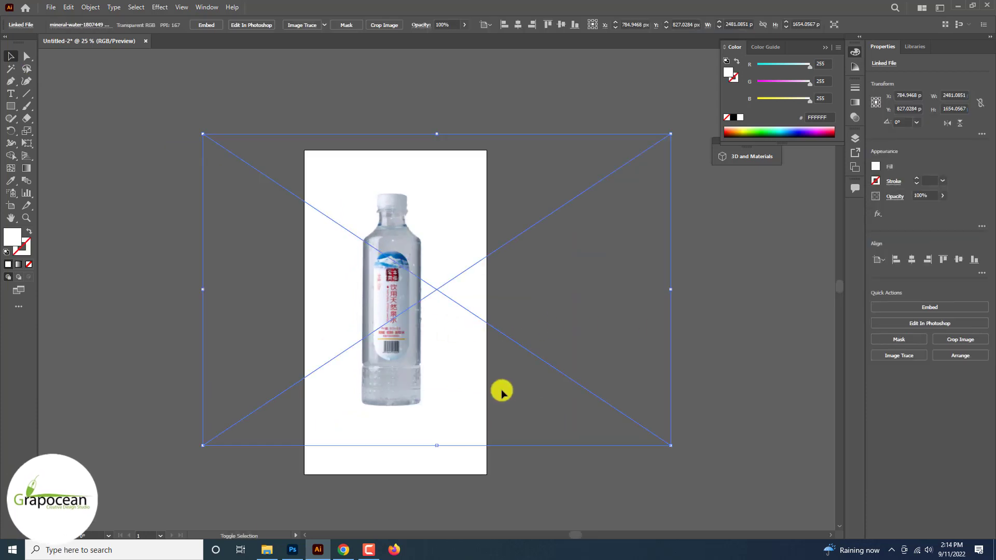
- Open the linked bottle image for editing in Photoshop and crop it to a 2:3 portrait frame around the bottle
{"action": "left_click_drag", "start_coordinate": [502, 392], "coordinate": [498, 388]}
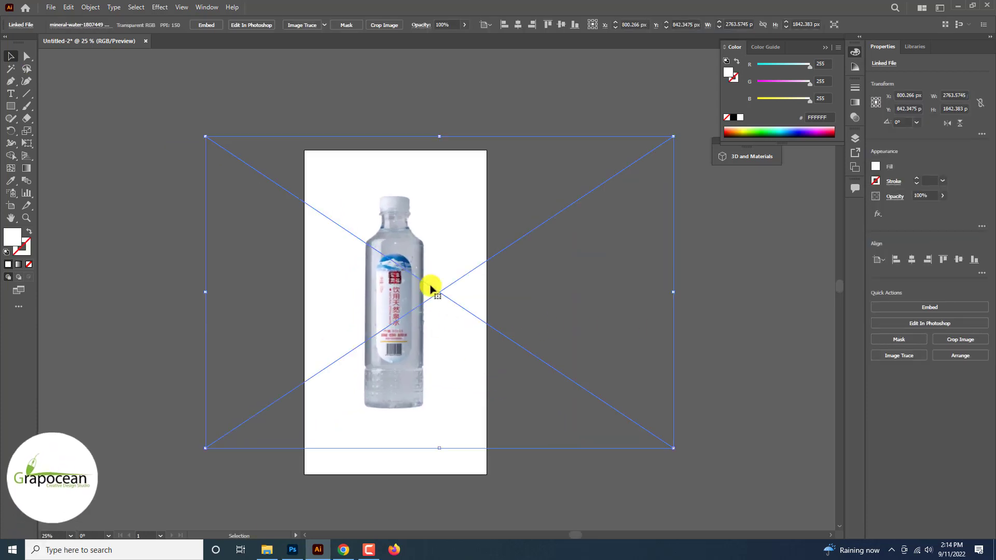
{"action": "left_click", "coordinate": [251, 25]}
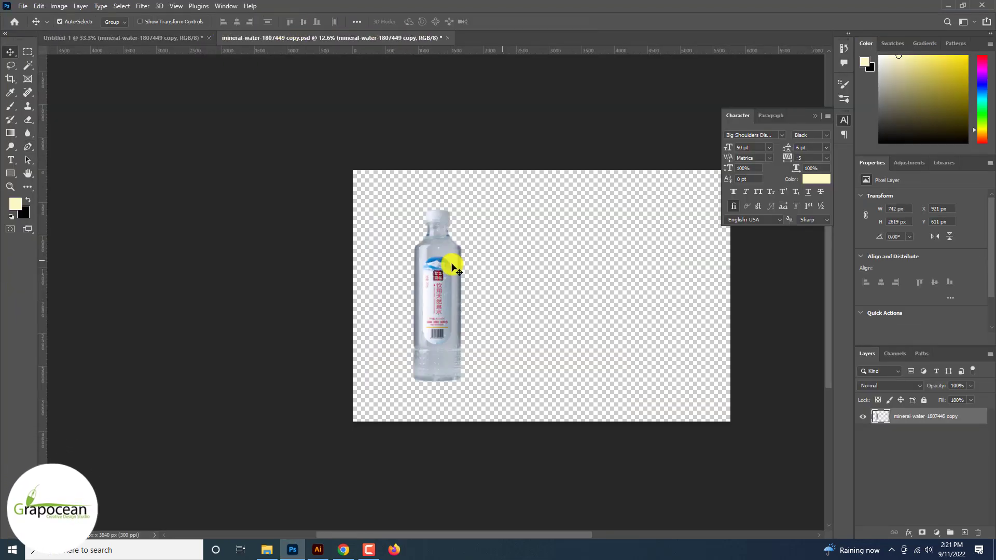
{"action": "scroll", "coordinate": [453, 265], "scroll_direction": "up", "scroll_amount": 2}
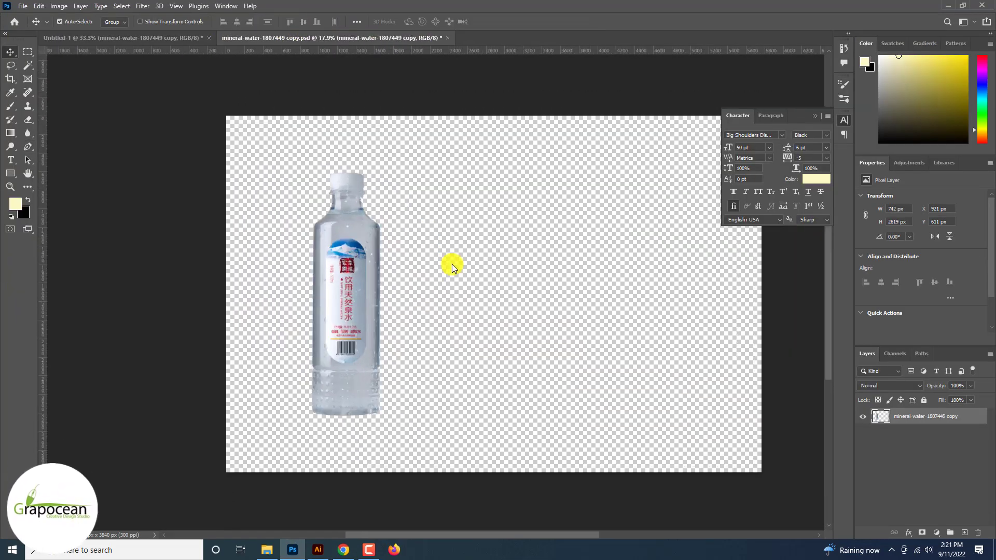
{"action": "left_click", "coordinate": [11, 79]}
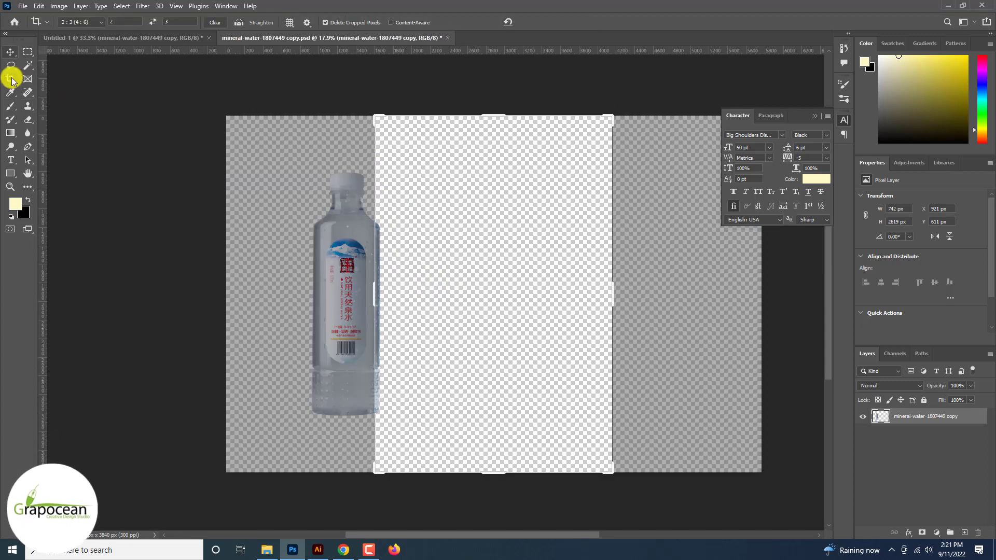
{"action": "left_click_drag", "start_coordinate": [504, 291], "coordinate": [661, 285]}
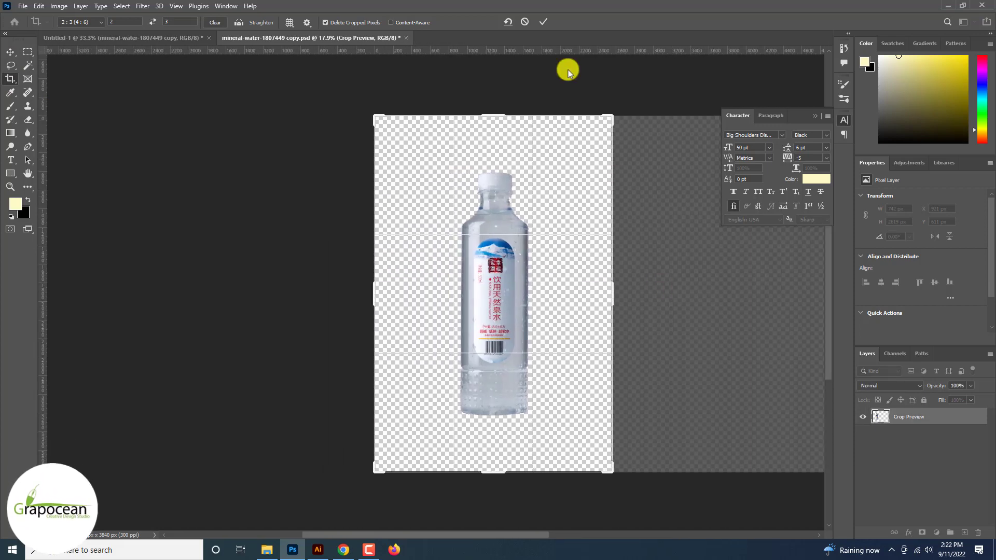
{"action": "left_click", "coordinate": [543, 21]}
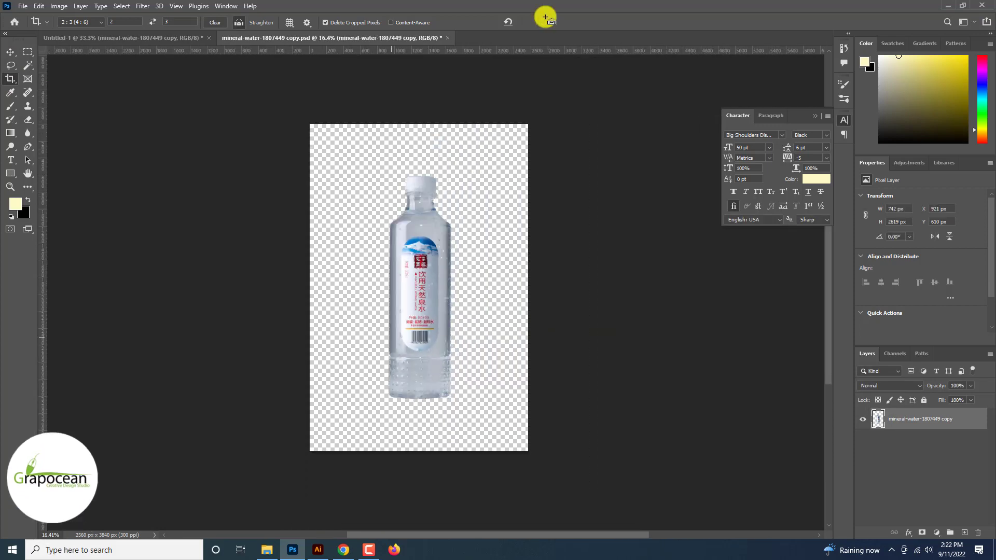
- Switch back to Illustrator, update the modified link, and fit the bottle image over the artboard at about 1237 × 1856 px
{"action": "left_click", "coordinate": [315, 550]}
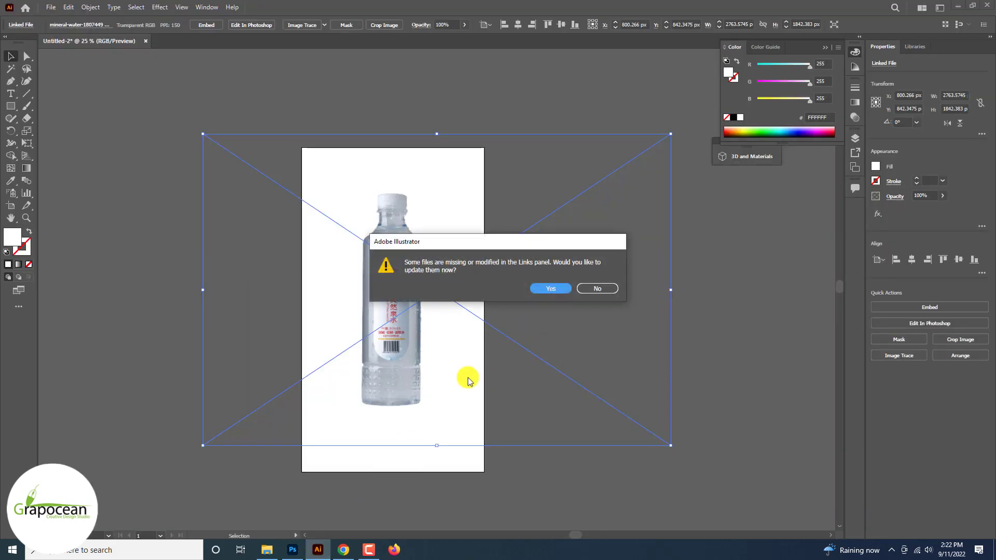
{"action": "left_click", "coordinate": [540, 287]}
{"action": "left_click_drag", "start_coordinate": [465, 314], "coordinate": [421, 314]}
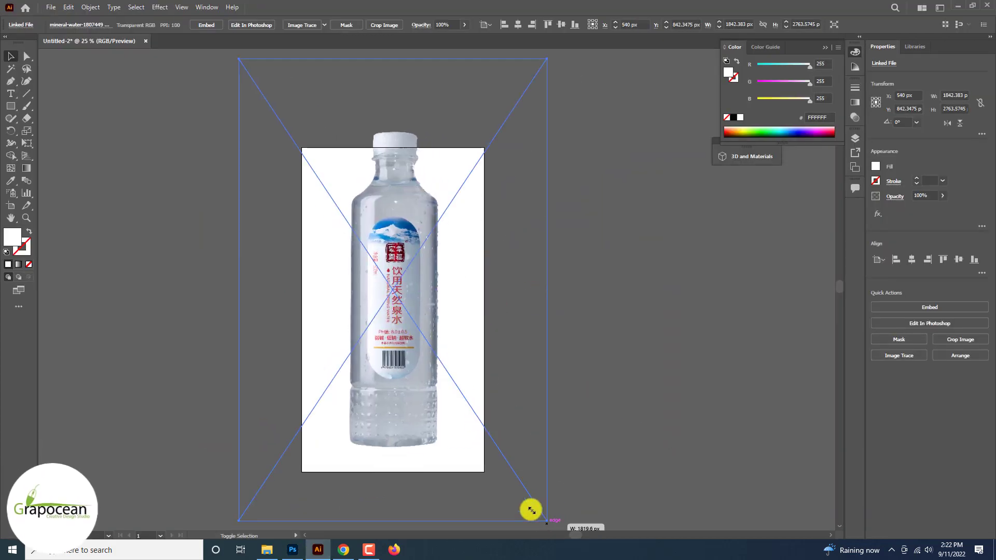
{"action": "left_click_drag", "start_coordinate": [529, 507], "coordinate": [478, 430]}
{"action": "left_click_drag", "start_coordinate": [409, 340], "coordinate": [410, 366]}
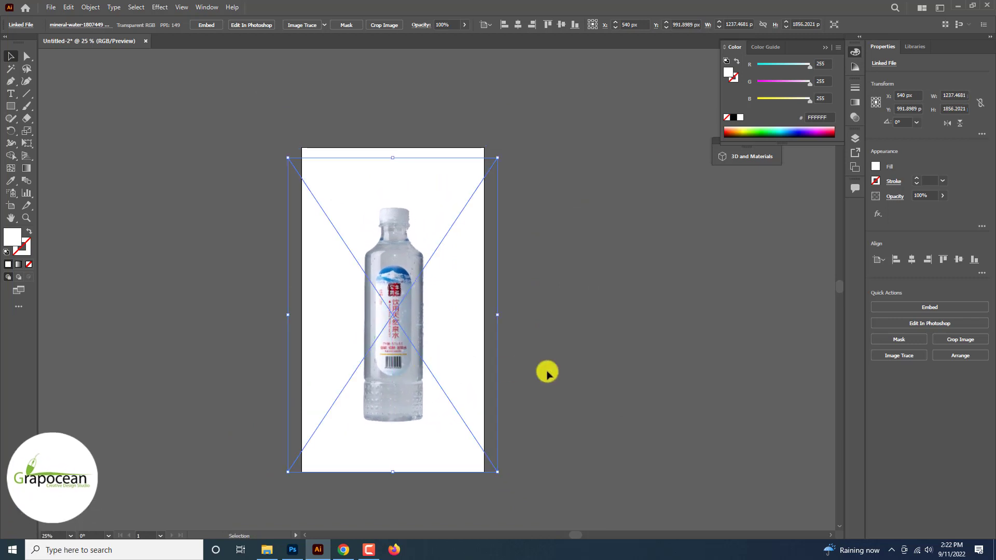
{"action": "left_click", "coordinate": [587, 374]}
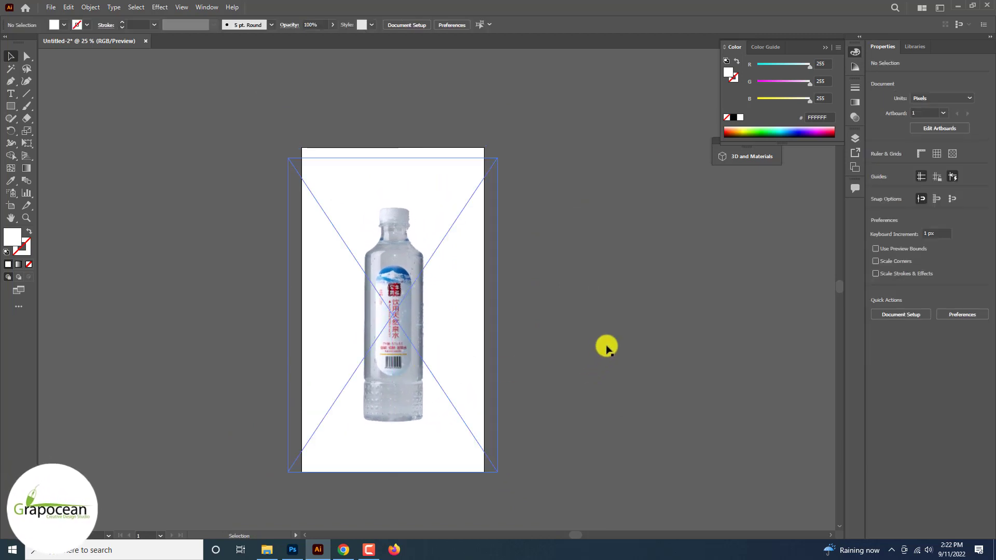
- Reopen the linked bottle image in Photoshop and close the Untitled-1 document
{"action": "left_click", "coordinate": [382, 325]}
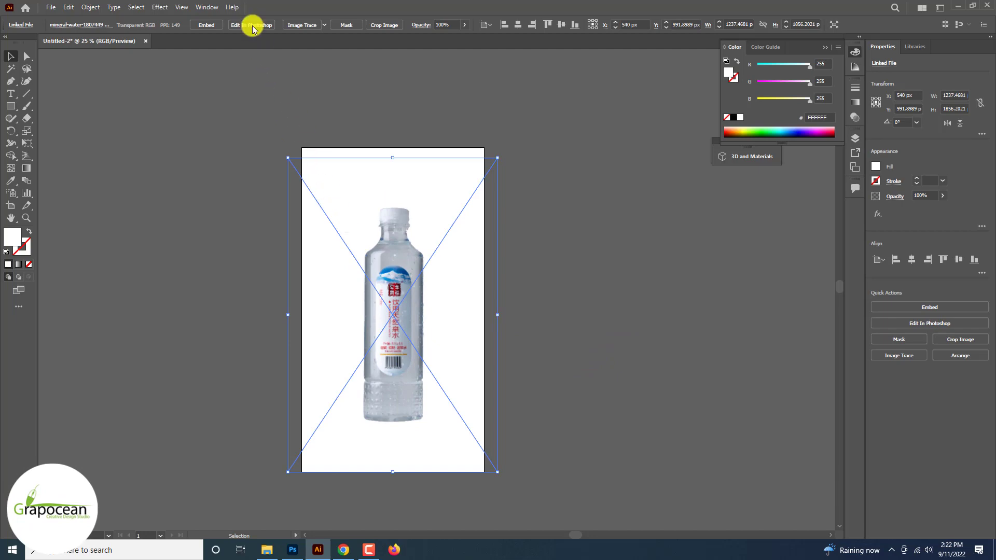
{"action": "left_click", "coordinate": [253, 26]}
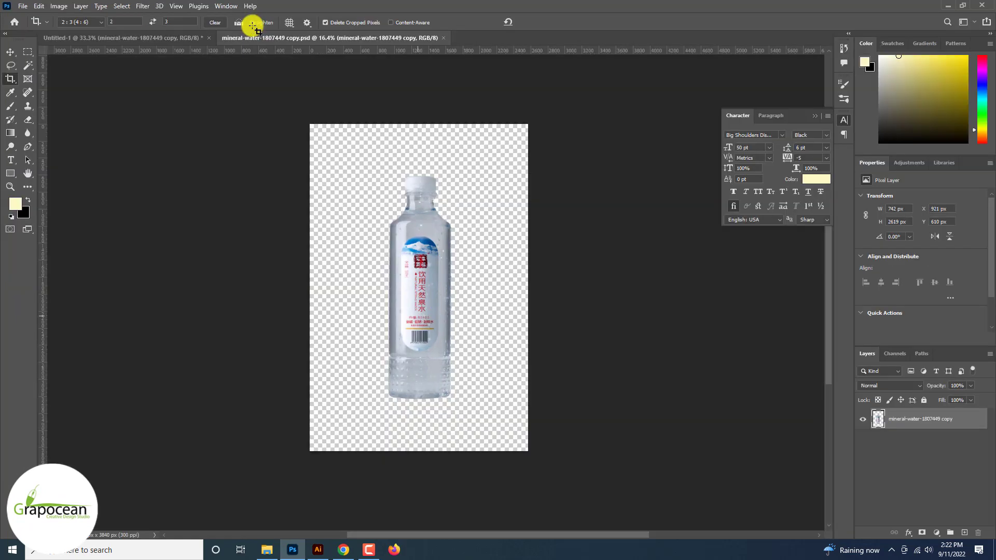
{"action": "left_click", "coordinate": [209, 38]}
{"action": "left_click", "coordinate": [494, 205]}
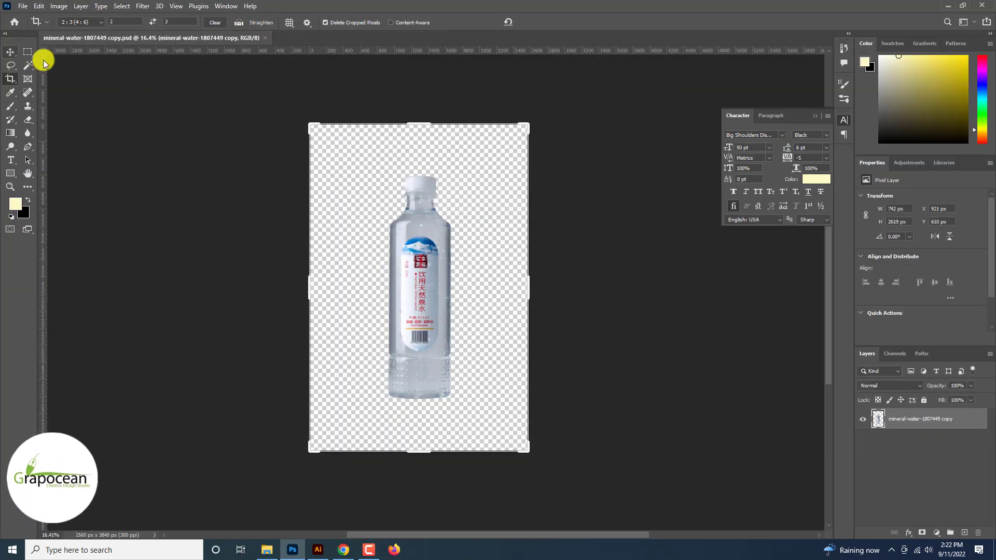
- Duplicate the bottle layer, hide the duplicate and select the original layer
{"action": "left_click", "coordinate": [11, 52]}
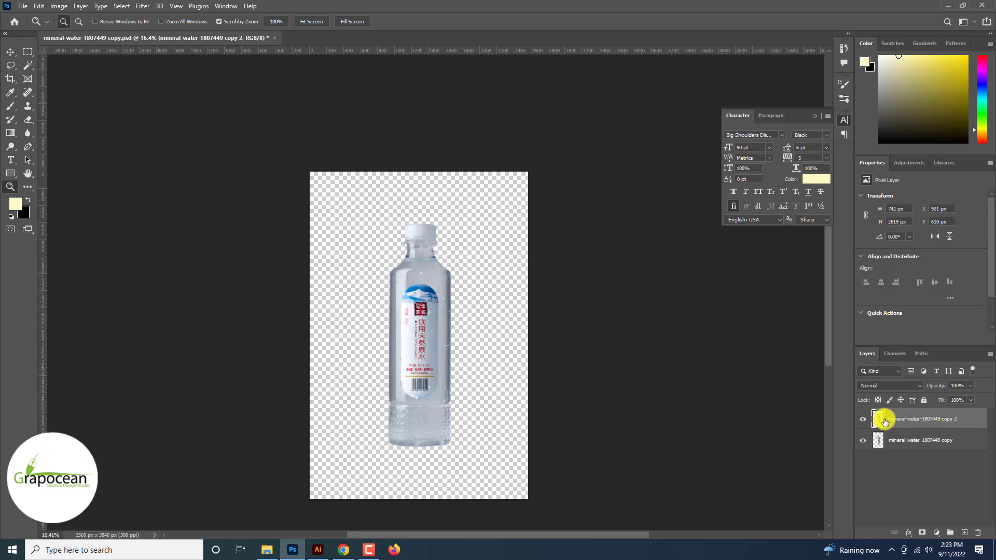
{"action": "left_click", "coordinate": [863, 419]}
{"action": "left_click", "coordinate": [941, 445]}
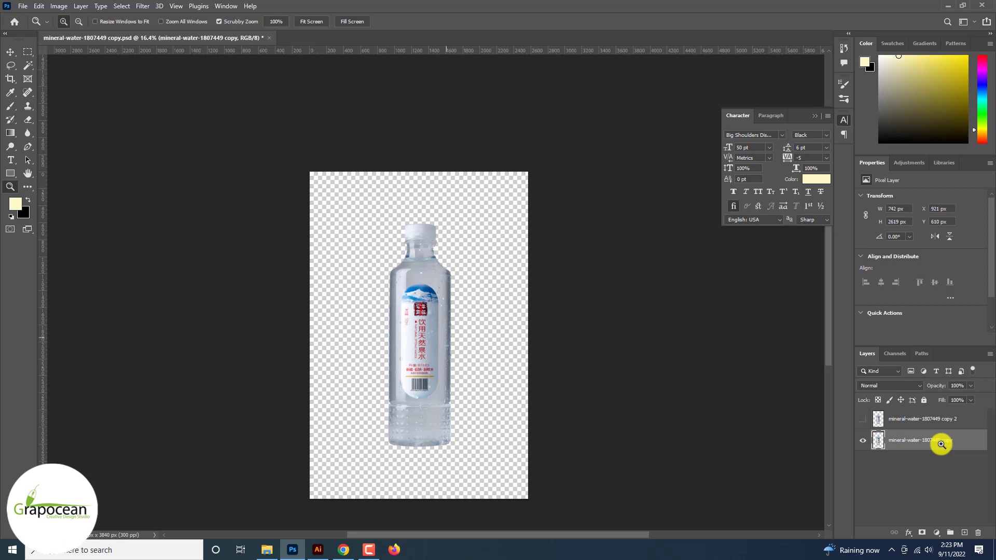
{"action": "left_click", "coordinate": [142, 5]}
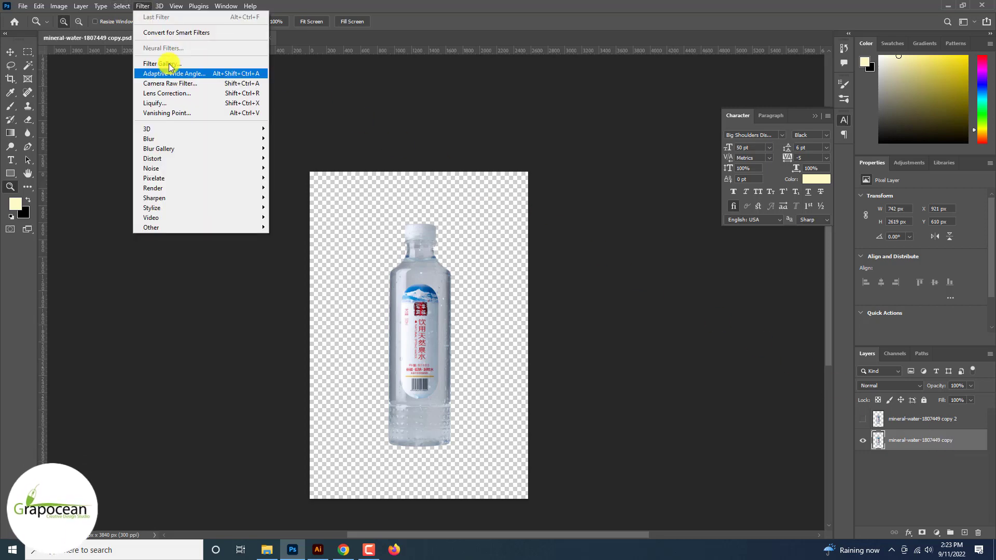
{"action": "left_click", "coordinate": [176, 82]}
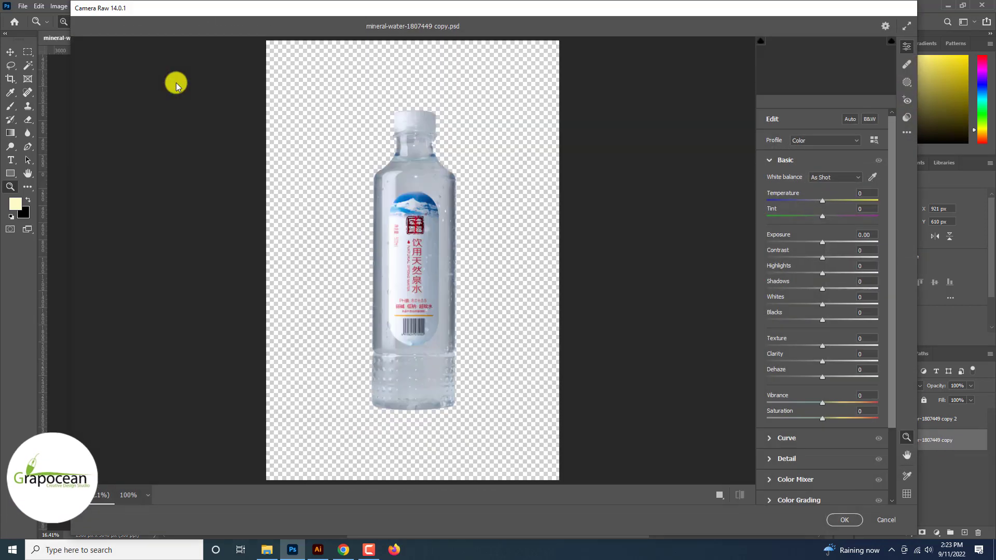
{"action": "left_click", "coordinate": [885, 520]}
- Move the hidden duplicate below the original bottle layer, and desaturate the original
{"action": "left_click_drag", "start_coordinate": [913, 446], "coordinate": [914, 420]}
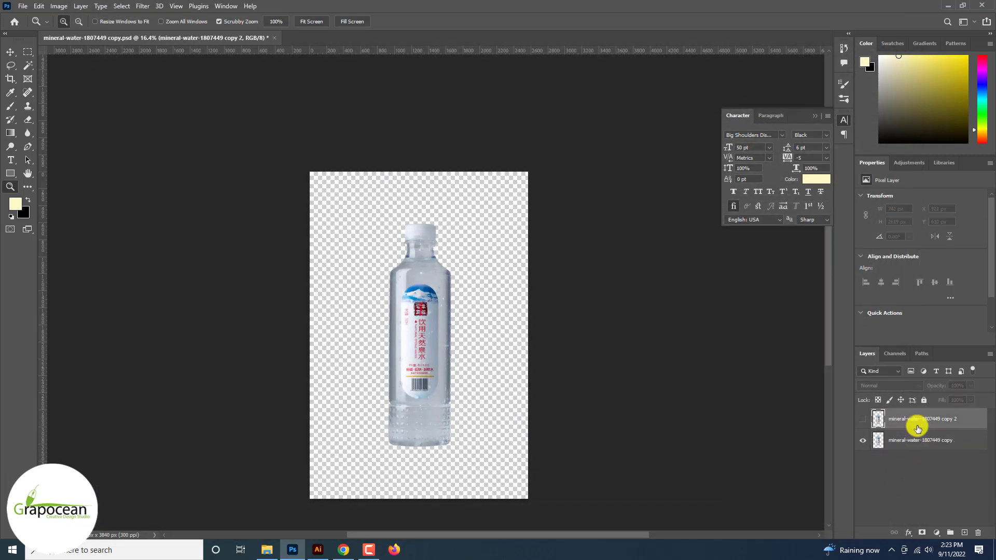
{"action": "left_click", "coordinate": [921, 449]}
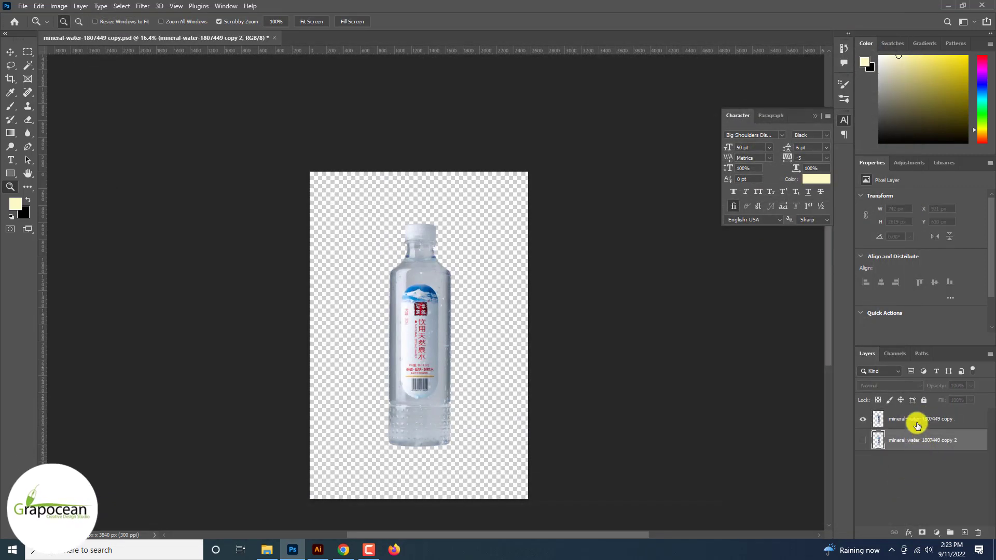
{"action": "left_click", "coordinate": [917, 424]}
{"action": "left_click", "coordinate": [59, 5]}
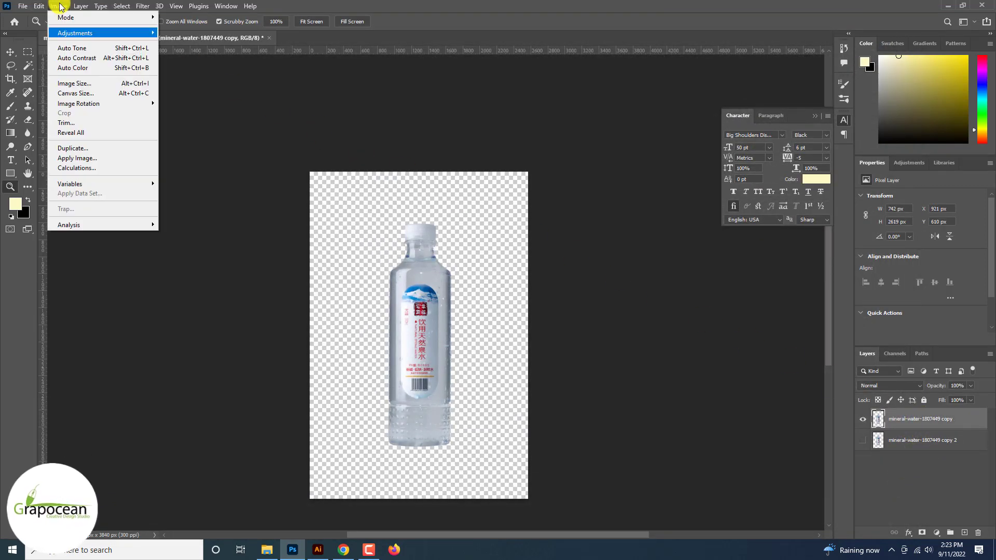
{"action": "left_click", "coordinate": [205, 232]}
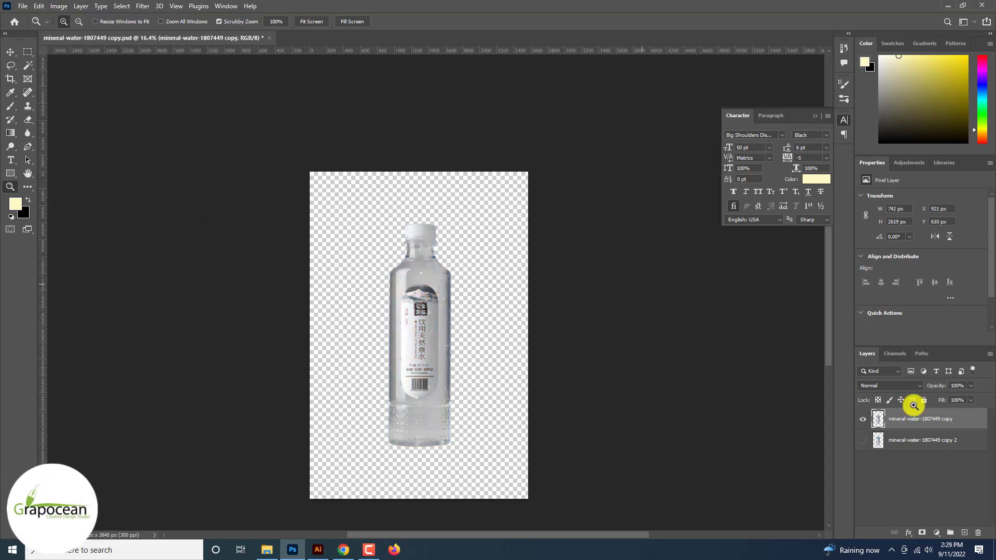
- Start the Camera Raw Filter on the desaturated bottle with a side-by-side before/after preview and set Texture to -100
{"action": "left_click", "coordinate": [142, 5]}
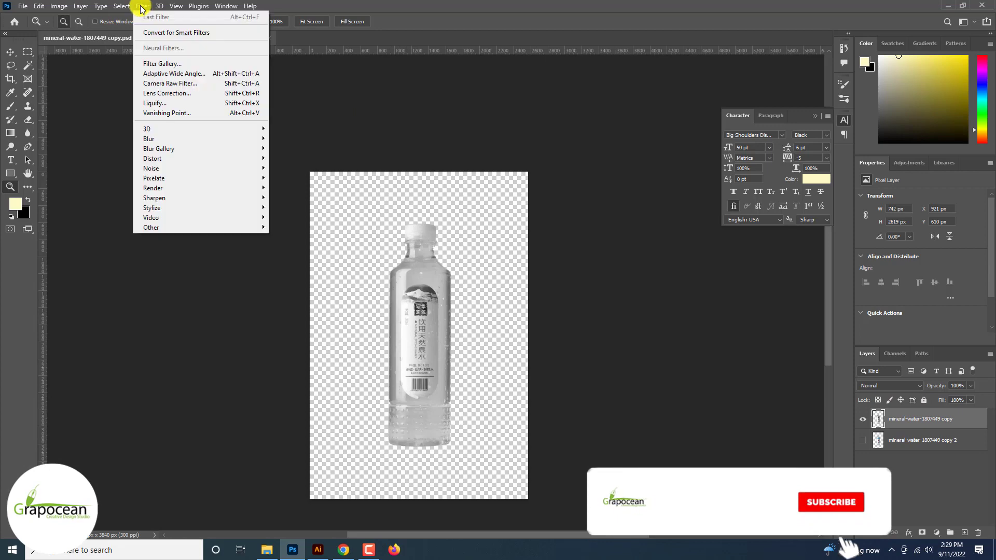
{"action": "left_click", "coordinate": [174, 83]}
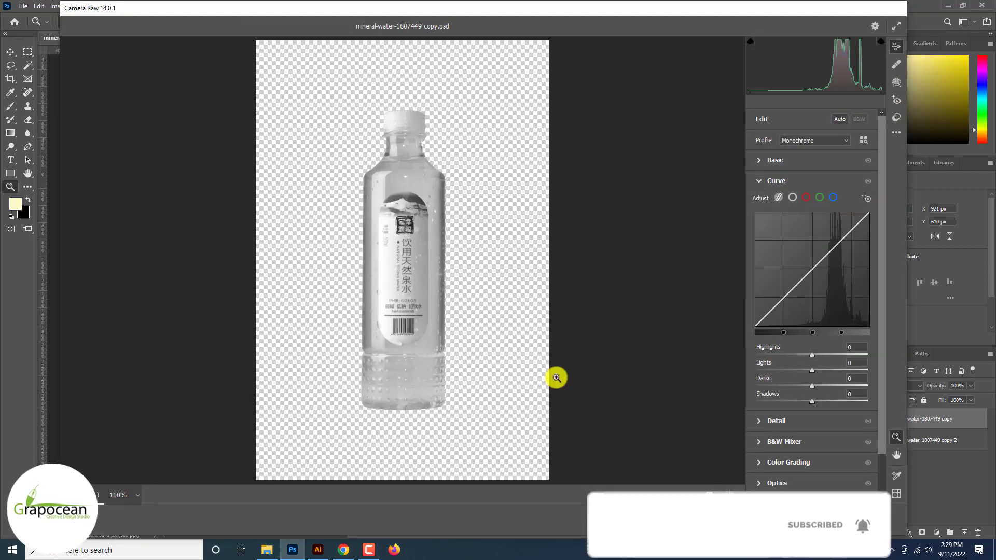
{"action": "left_click", "coordinate": [680, 495]}
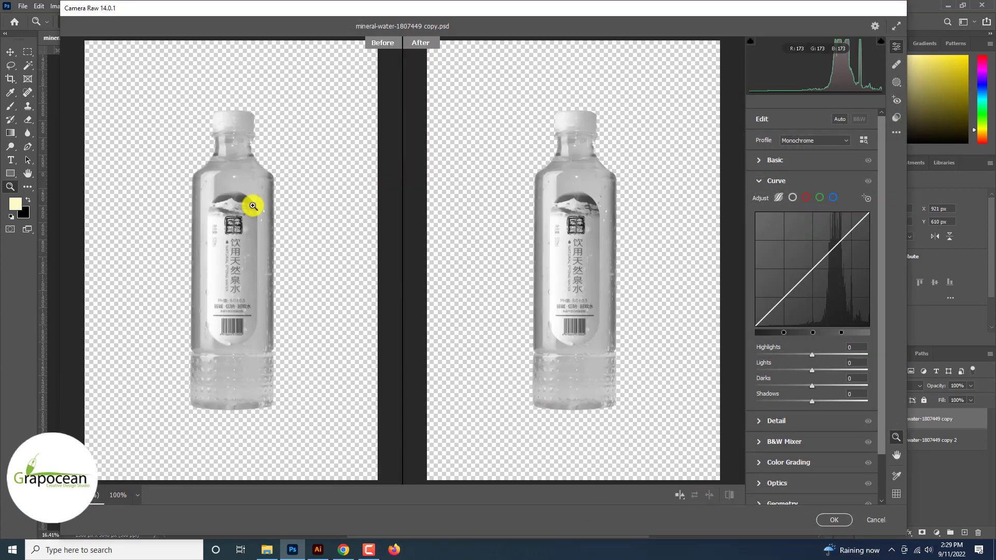
{"action": "left_click_drag", "start_coordinate": [252, 206], "coordinate": [314, 216]}
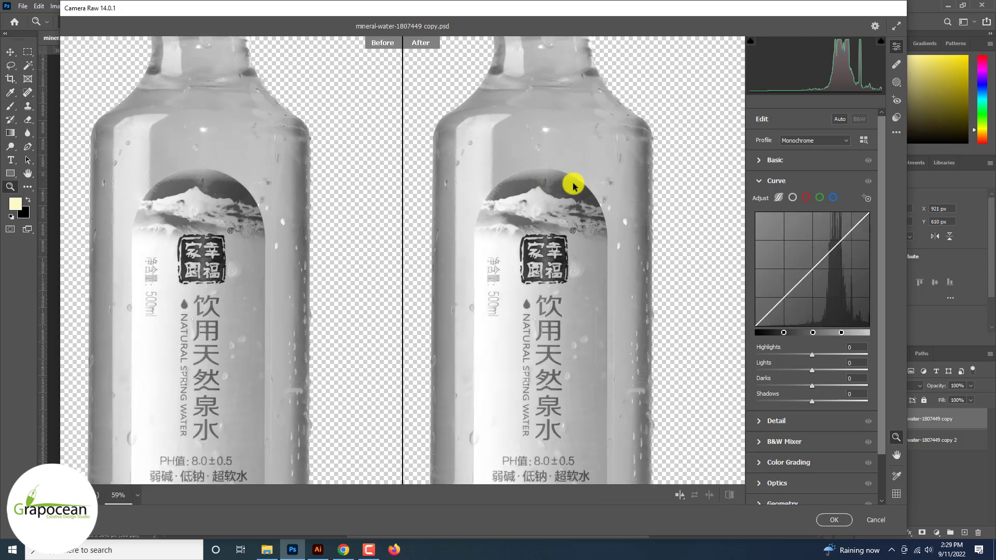
{"action": "left_click", "coordinate": [759, 161]}
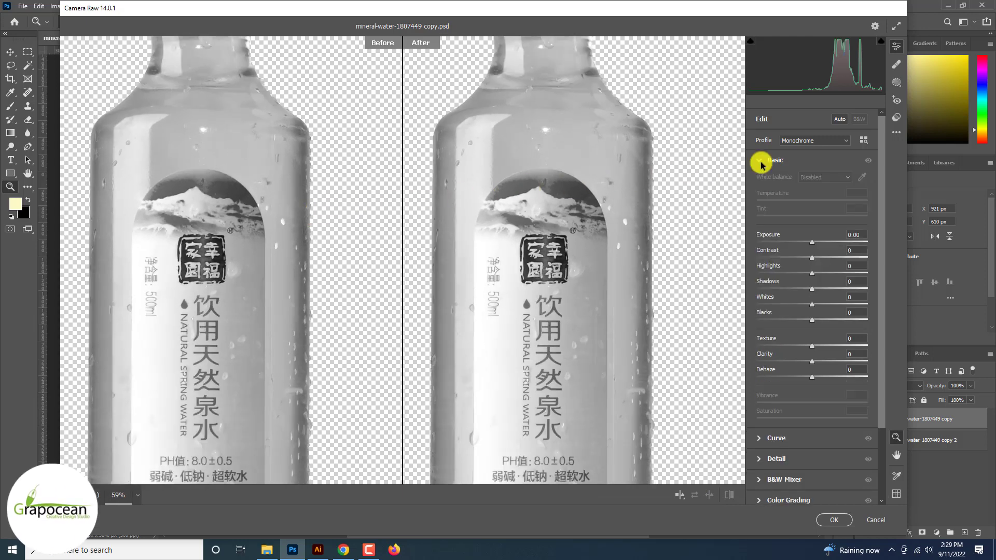
{"action": "left_click_drag", "start_coordinate": [812, 346], "coordinate": [696, 337]}
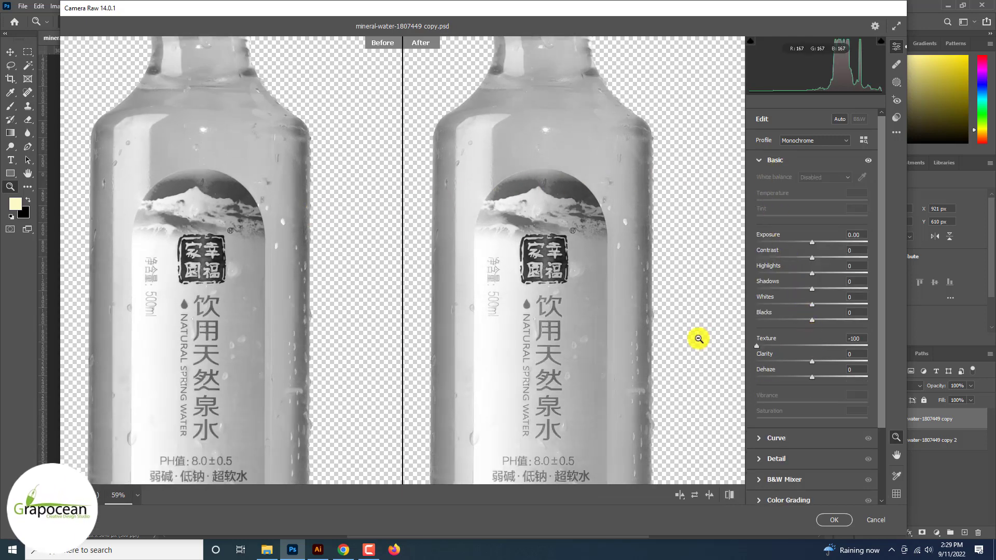
- Set Sharpening to 150 and Noise Reduction to 50, and apply the Camera Raw Filter to the bottle
{"action": "left_click", "coordinate": [760, 459]}
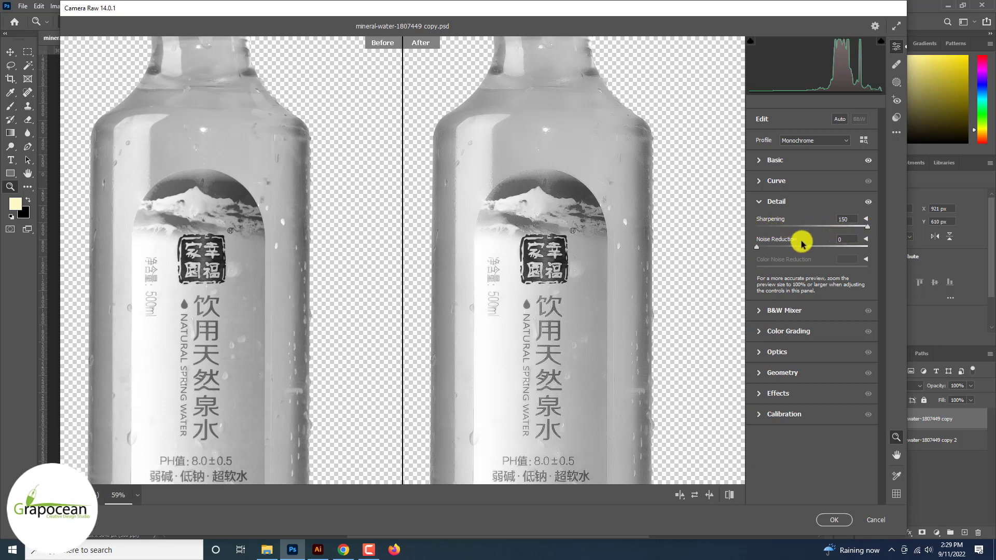
{"action": "left_click_drag", "start_coordinate": [813, 256], "coordinate": [811, 254]}
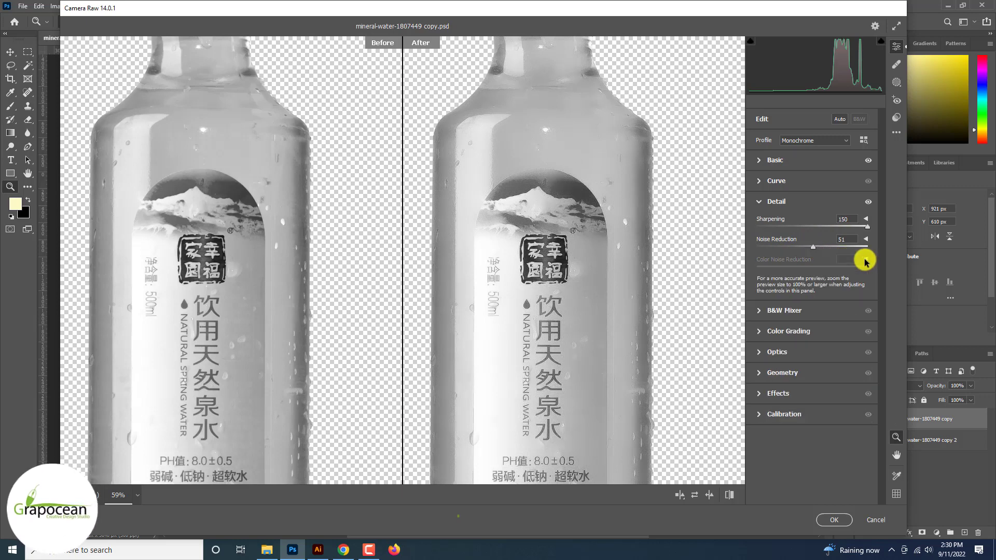
{"action": "left_click_drag", "start_coordinate": [866, 227], "coordinate": [829, 228]}
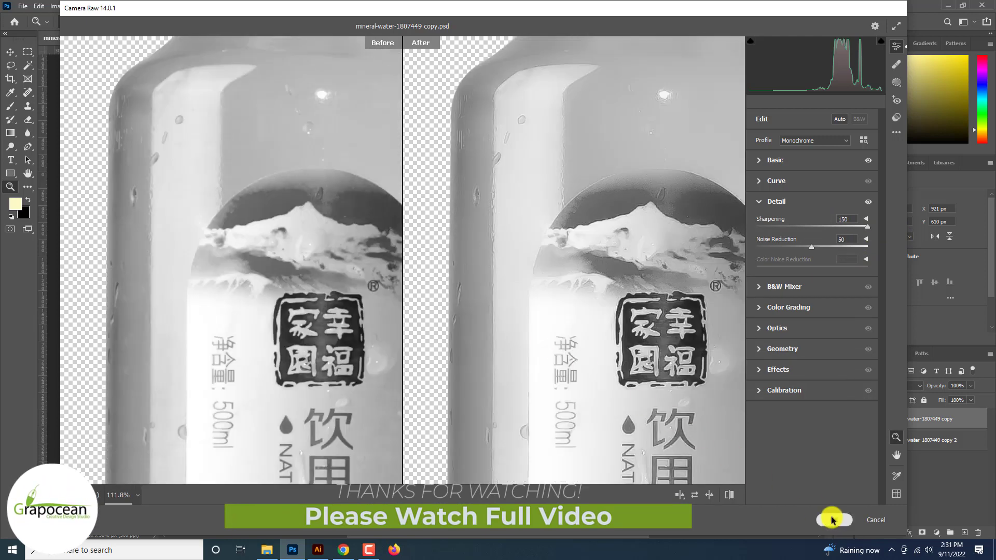
{"action": "left_click", "coordinate": [832, 519]}
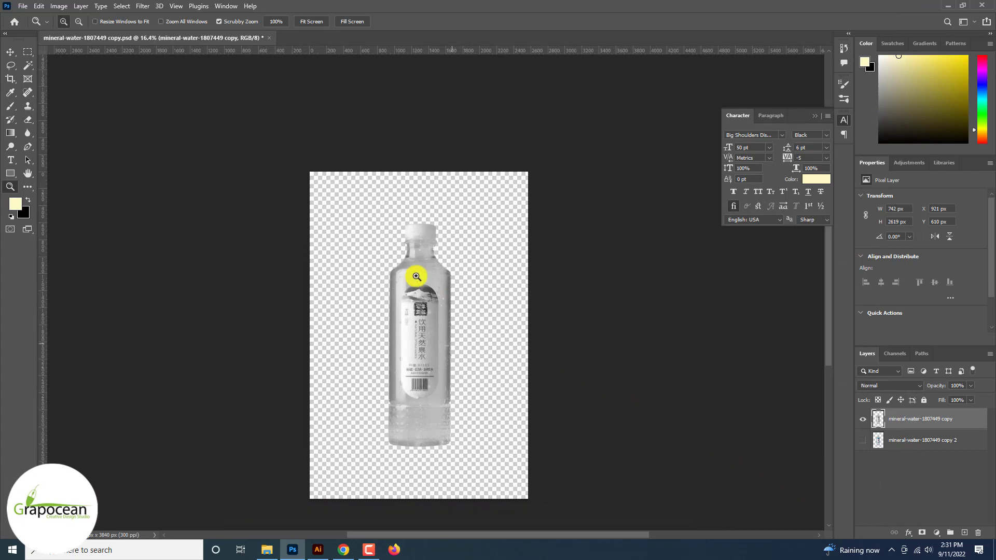
- Use Apply Image on the bottle with the mineral-water-1807449 copy layer as source, RGB channel and Multiply blending at 100% opacity
{"action": "left_click_drag", "start_coordinate": [416, 276], "coordinate": [460, 282]}
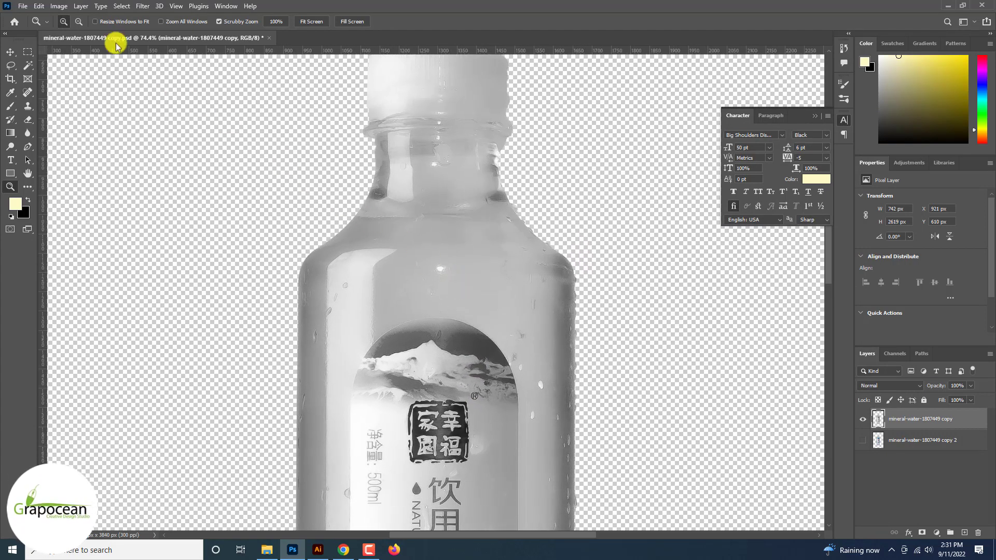
{"action": "left_click", "coordinate": [59, 6]}
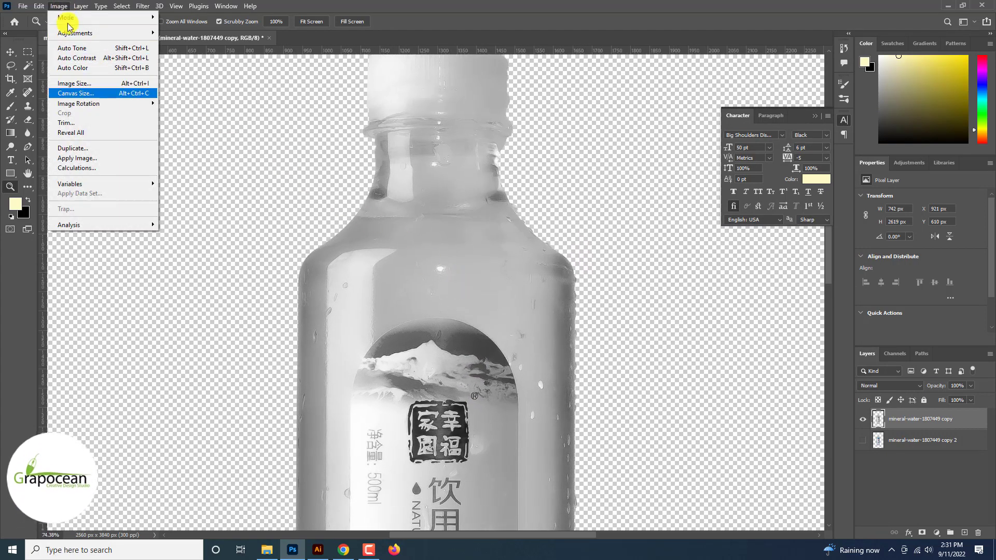
{"action": "left_click", "coordinate": [89, 158]}
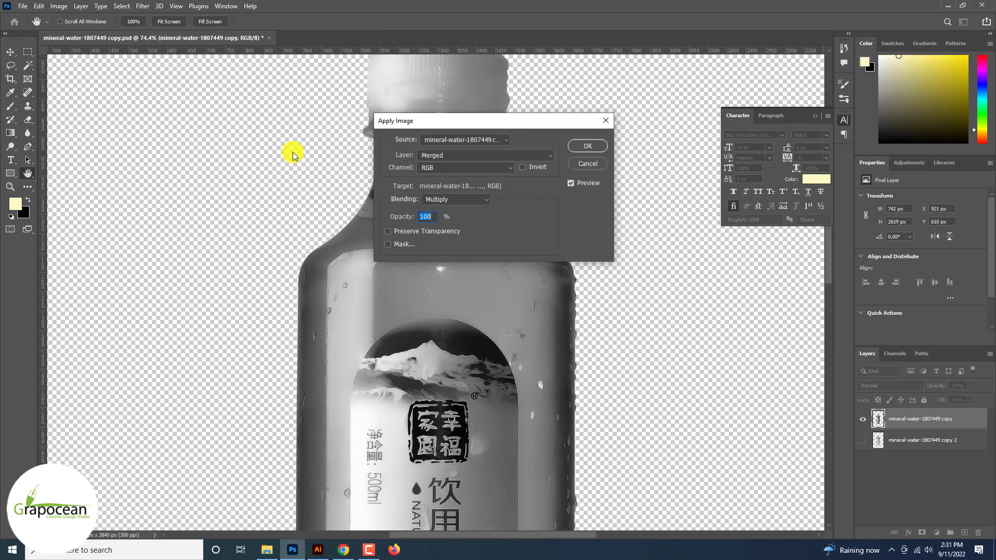
{"action": "left_click", "coordinate": [585, 146]}
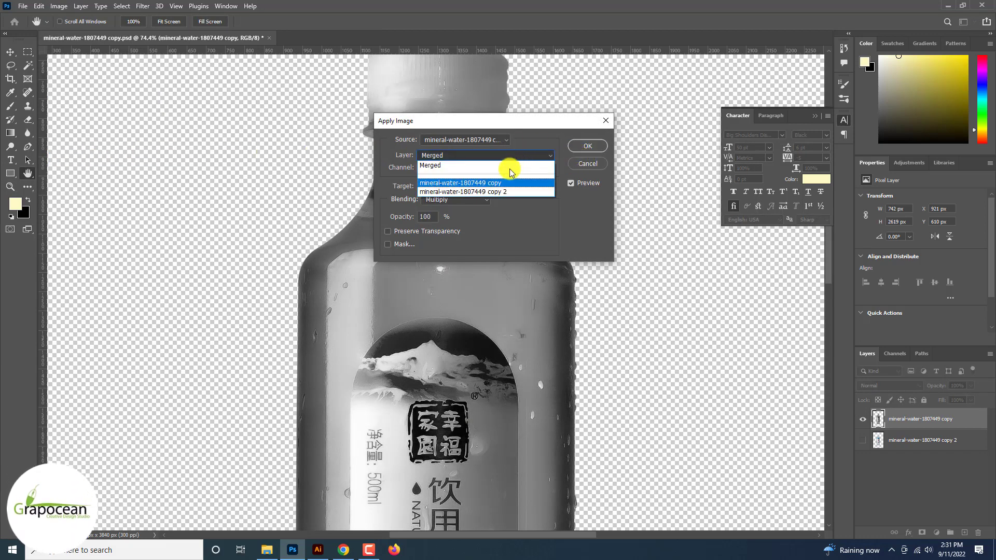
{"action": "left_click", "coordinate": [490, 183]}
{"action": "left_click", "coordinate": [588, 146]}
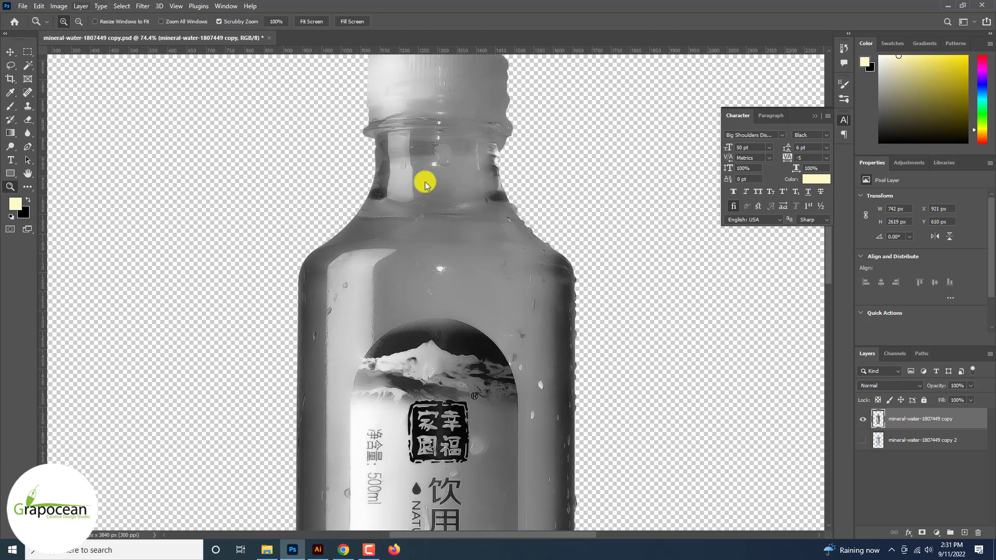
- Darken the bottle further with a second Apply Image from the mineral-water-1807449 copy layer, using Multiply at 100% opacity
{"action": "left_click", "coordinate": [59, 6]}
{"action": "left_click", "coordinate": [102, 157]}
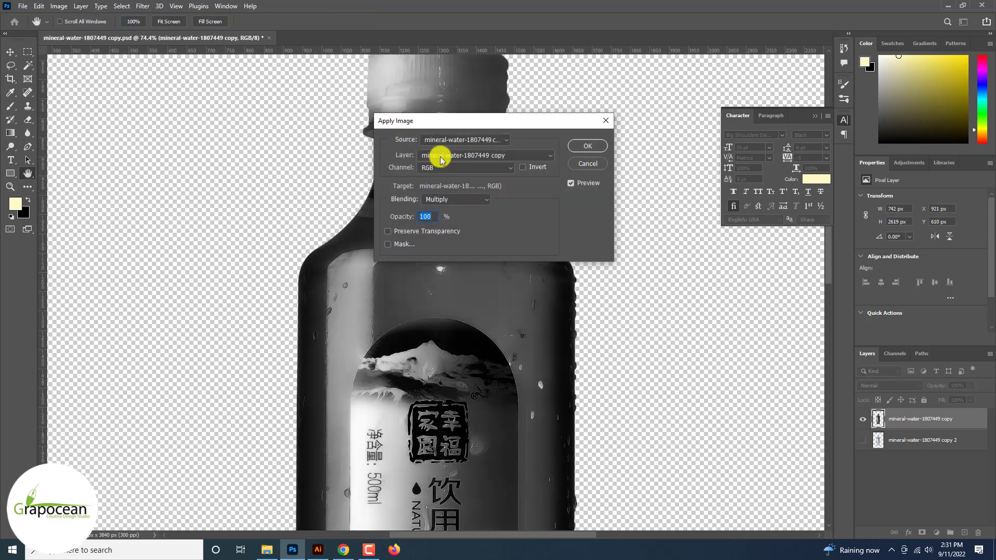
{"action": "left_click", "coordinate": [441, 160]}
{"action": "left_click", "coordinate": [499, 189]}
{"action": "left_click", "coordinate": [588, 145]}
{"action": "key", "text": "z"}
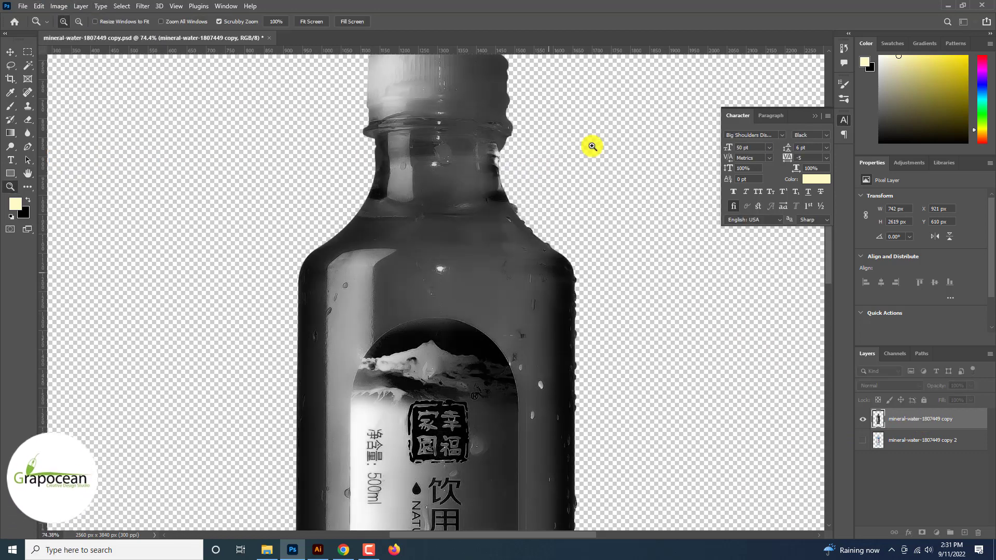
- Run Apply Image a third time from the mineral-water-1807449 copy layer, keeping the RGB channel and Multiply at 100% opacity
{"action": "left_click", "coordinate": [59, 6]}
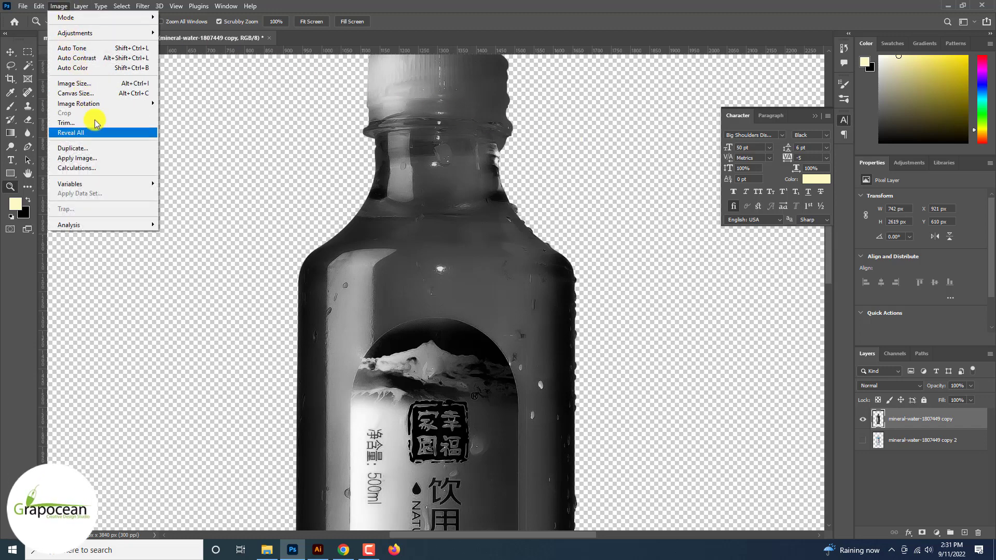
{"action": "left_click", "coordinate": [101, 158]}
{"action": "left_click", "coordinate": [500, 167]}
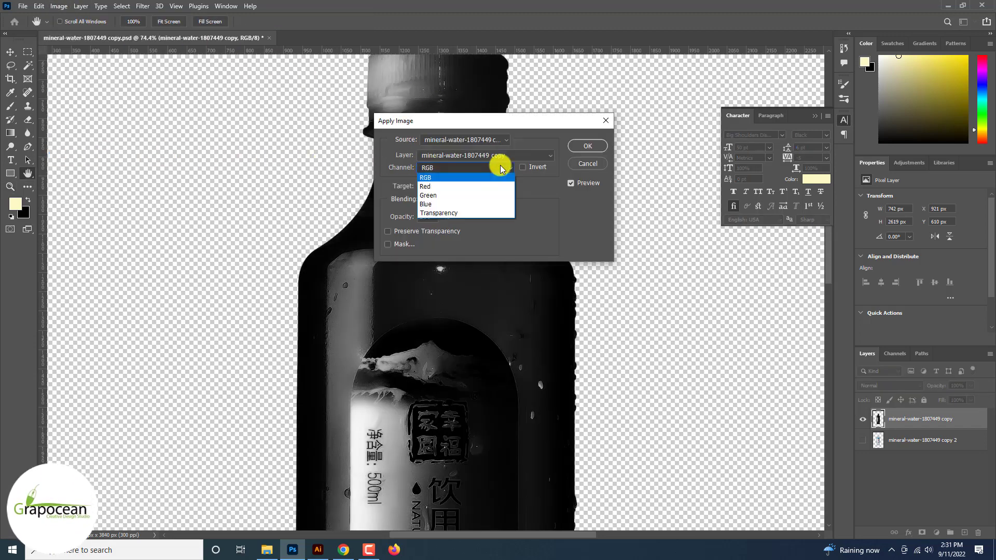
{"action": "left_click", "coordinate": [545, 155]}
{"action": "left_click", "coordinate": [478, 182]}
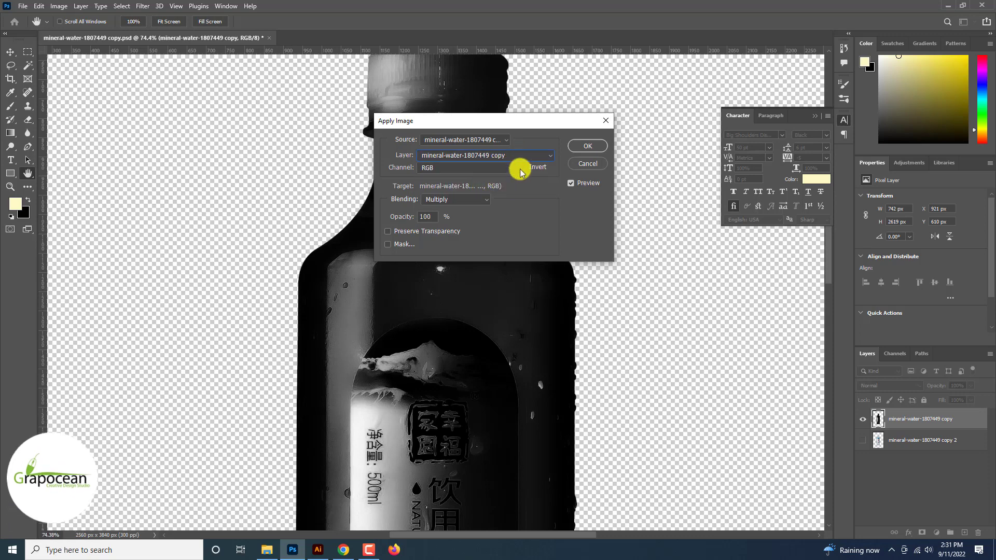
{"action": "left_click", "coordinate": [588, 146]}
{"action": "key", "text": "z"}
{"action": "left_click_drag", "start_coordinate": [533, 204], "coordinate": [348, 139]}
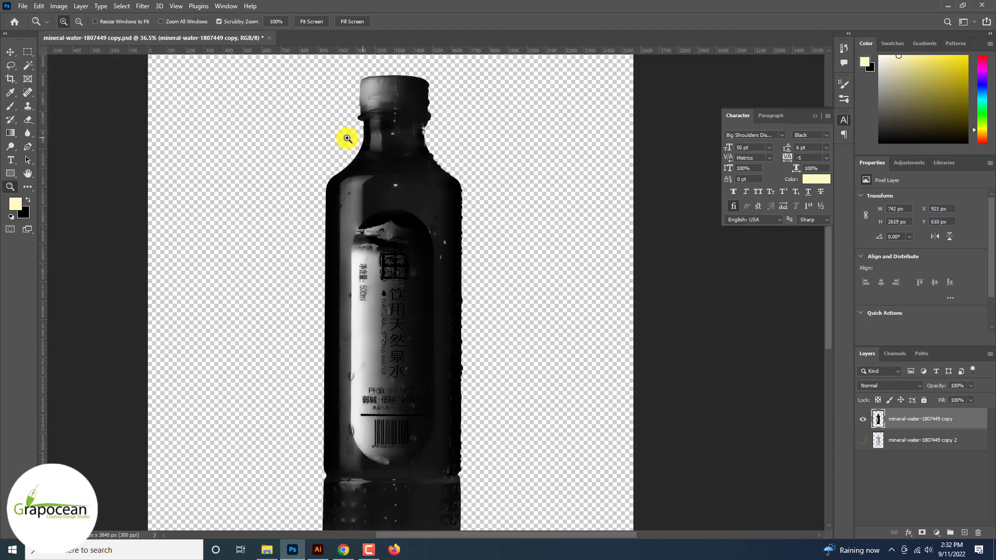
- Start a fourth Apply Image in Multiply mode from the mineral-water-1807449 copy layer and turn on Invert for its RGB channel
{"action": "left_click", "coordinate": [58, 6]}
{"action": "left_click", "coordinate": [101, 158]}
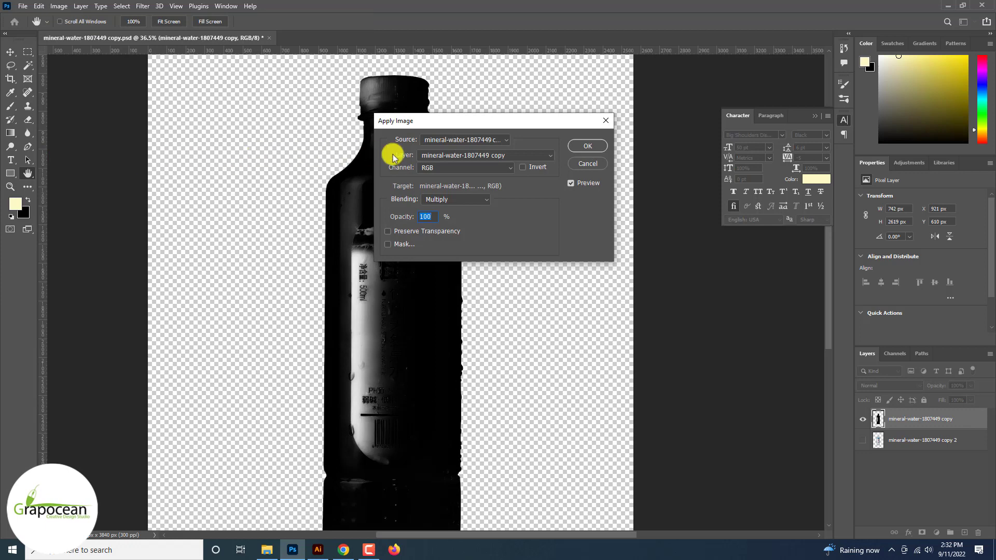
{"action": "left_click", "coordinate": [488, 155]}
{"action": "left_click", "coordinate": [483, 184]}
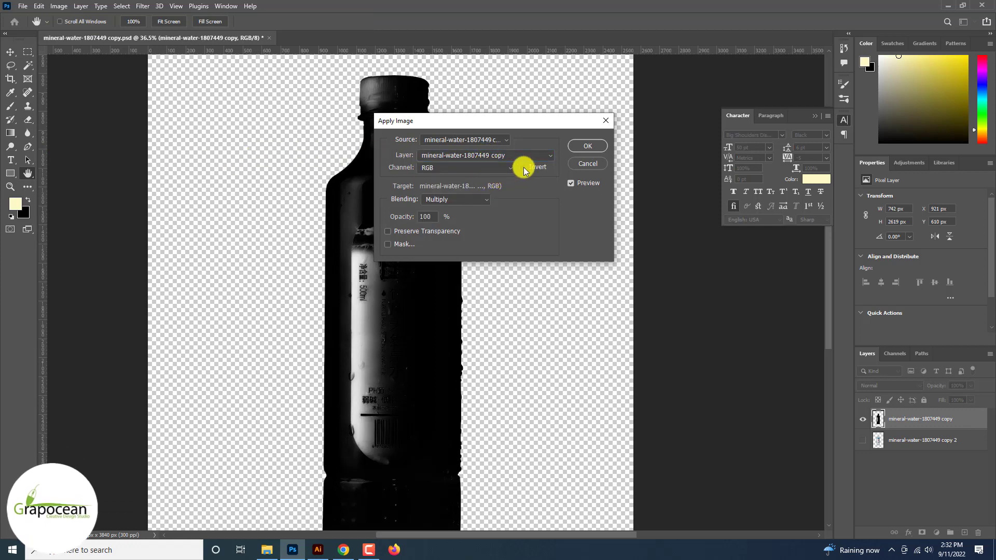
{"action": "left_click", "coordinate": [523, 167]}
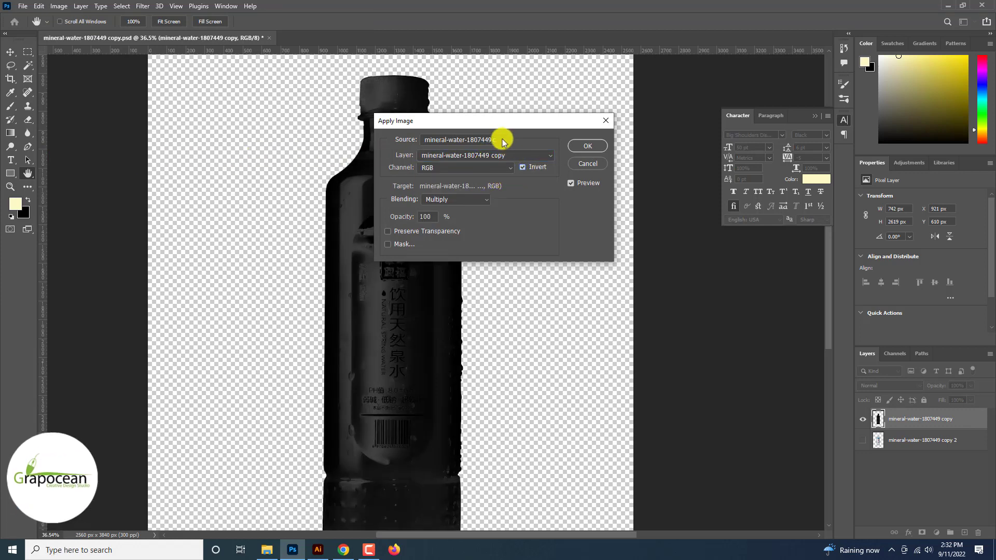
{"action": "left_click_drag", "start_coordinate": [492, 126], "coordinate": [589, 138]}
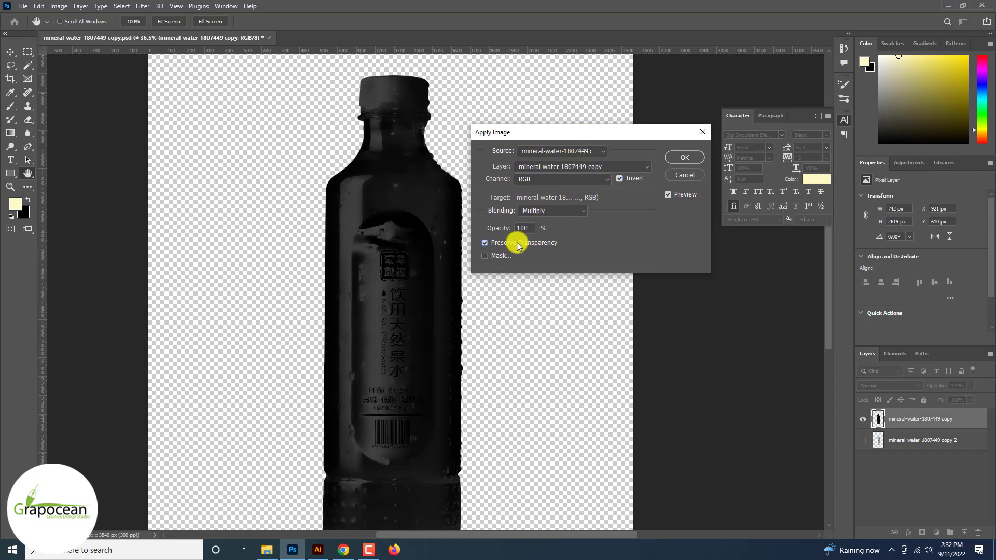
- Turn off Preserve Transparency, add a mask from the mineral-water-1807449 copy layer's Gray channel, and apply the image to the bottle
{"action": "left_click", "coordinate": [488, 243]}
{"action": "left_click", "coordinate": [485, 255]}
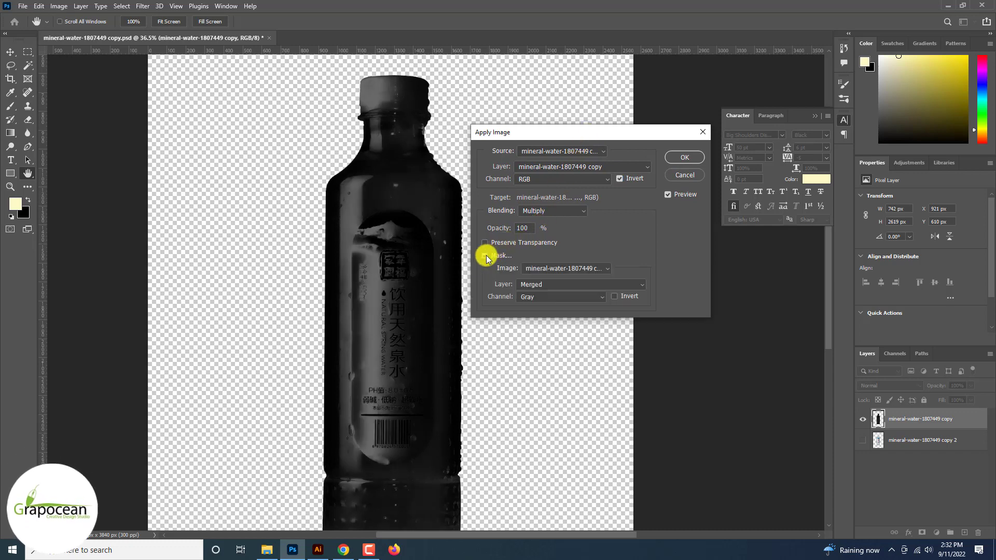
{"action": "left_click", "coordinate": [593, 282]}
{"action": "left_click", "coordinate": [593, 294]}
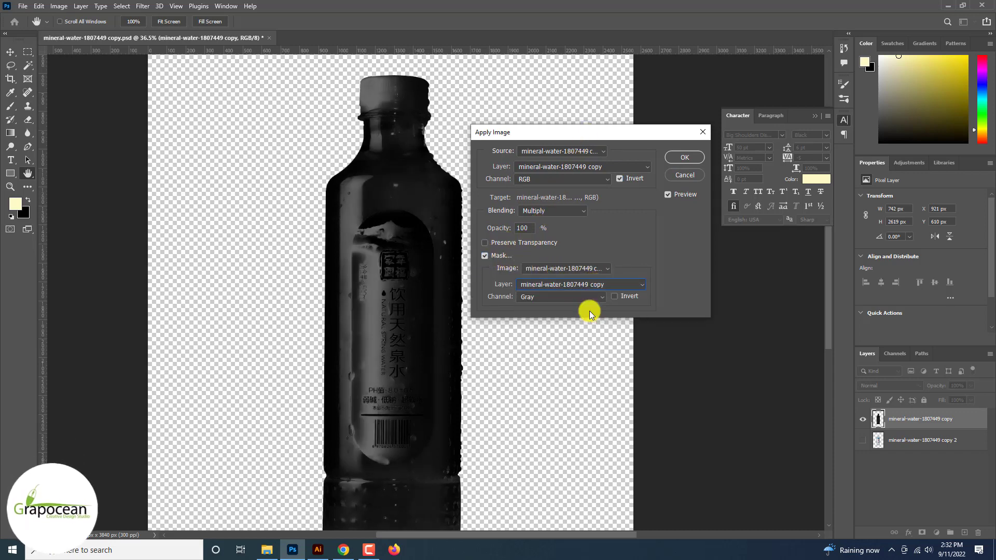
{"action": "left_click", "coordinate": [589, 304]}
{"action": "left_click", "coordinate": [584, 296]}
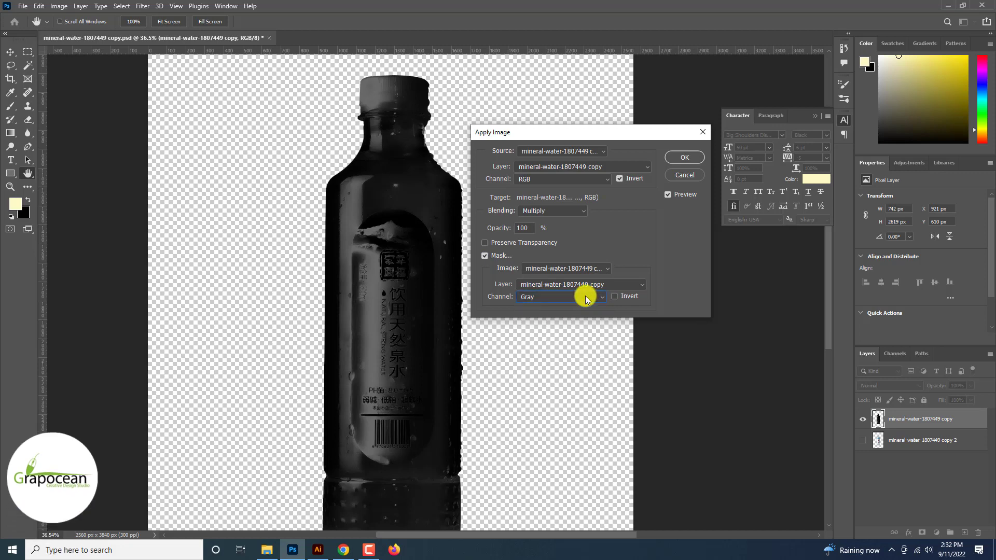
{"action": "left_click", "coordinate": [620, 179]}
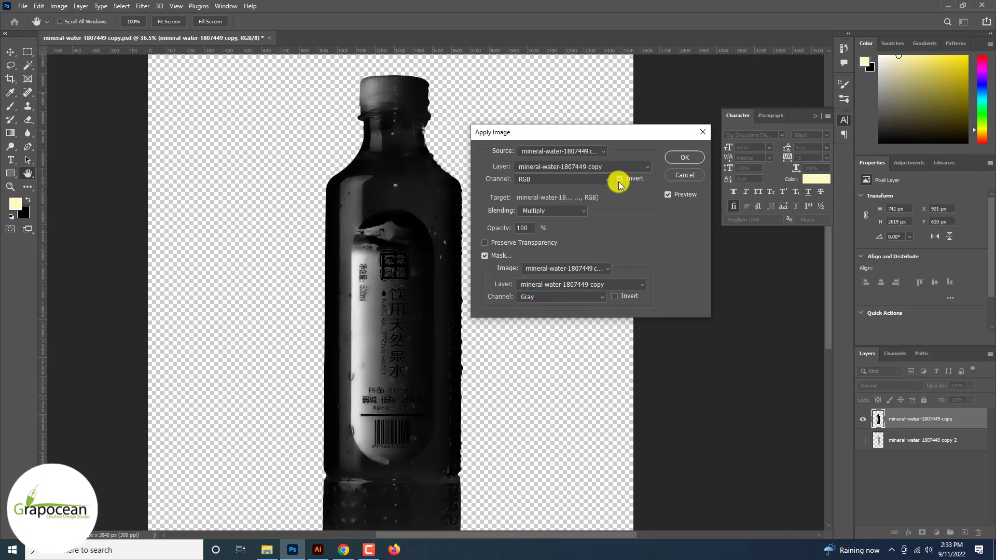
{"action": "left_click", "coordinate": [690, 156]}
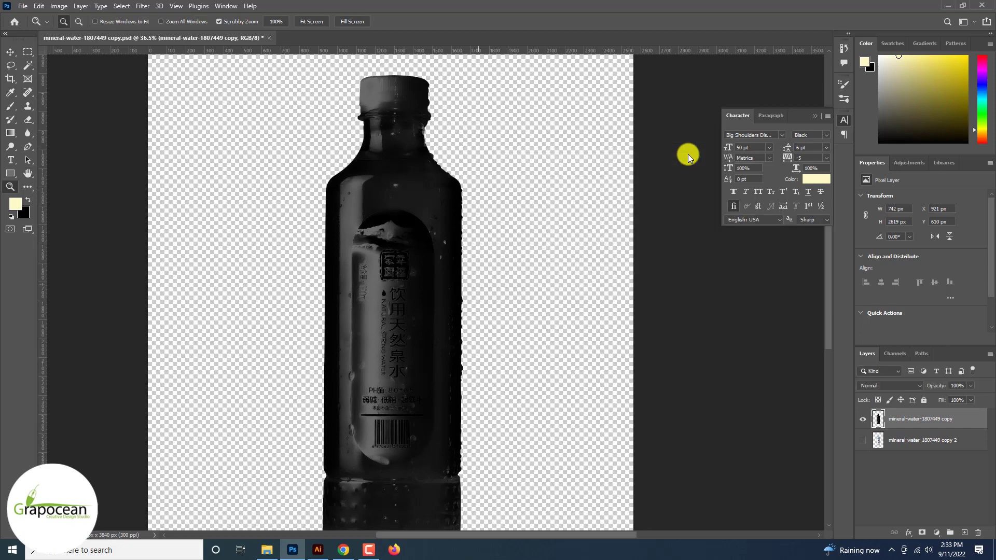
- Open the darkened bottle in the Liquify filter and reduce the brush size to 125
{"action": "left_click_drag", "start_coordinate": [406, 211], "coordinate": [379, 190]}
{"action": "left_click", "coordinate": [142, 6]}
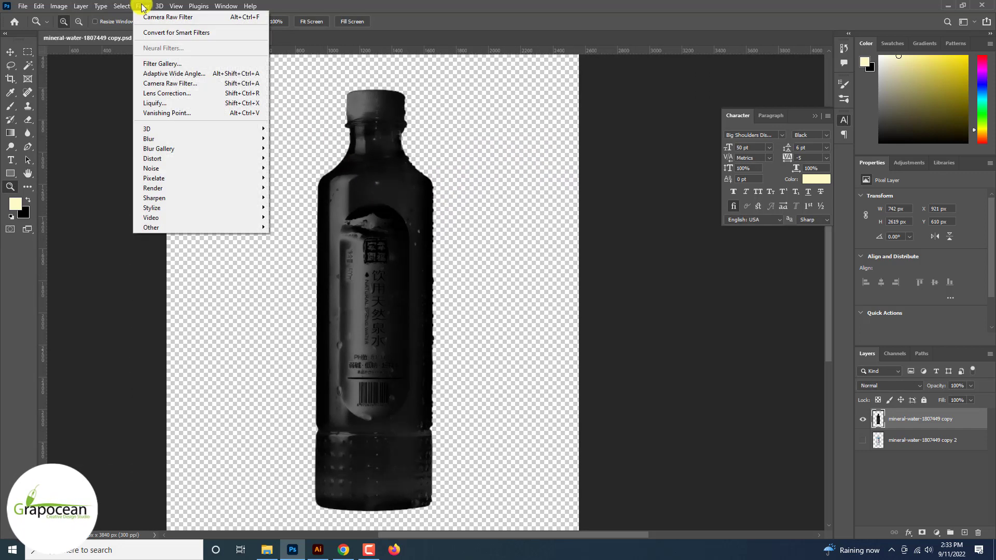
{"action": "left_click", "coordinate": [172, 102]}
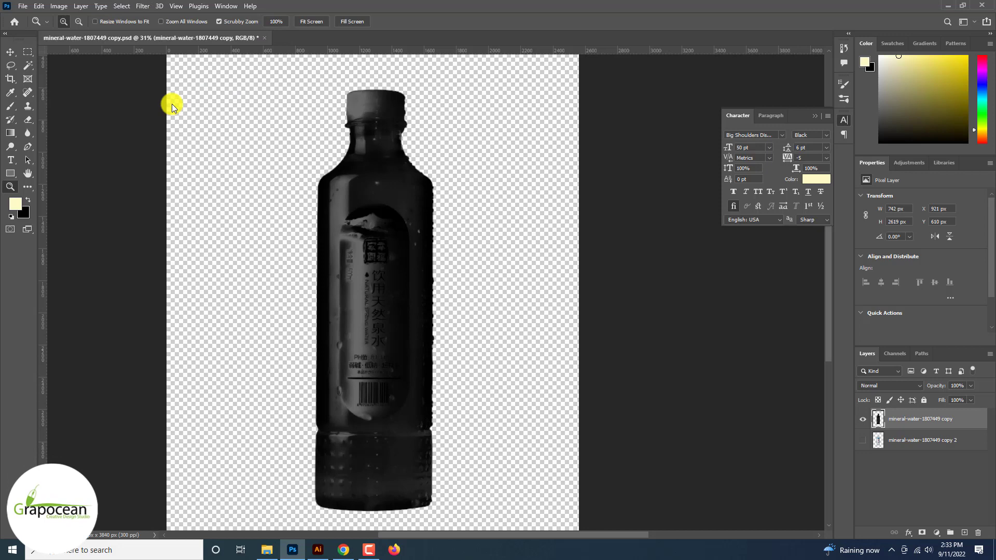
{"action": "key", "text": "bracketleft"}
{"action": "key", "text": "bracketleft"}
{"action": "key", "text": "bracketleft"}
{"action": "key", "text": "bracketleft"}
{"action": "key", "text": "bracketleft"}
{"action": "key", "text": "bracketleft"}
{"action": "key", "text": "bracketleft"}
{"action": "key", "text": "bracketleft"}
{"action": "key", "text": "bracketleft"}
{"action": "key", "text": "bracketleft"}
{"action": "key", "text": "bracketleft"}
{"action": "key", "text": "bracketleft"}
{"action": "key", "text": "bracketleft"}
{"action": "key", "text": "bracketleft"}
{"action": "key", "text": "bracketleft"}
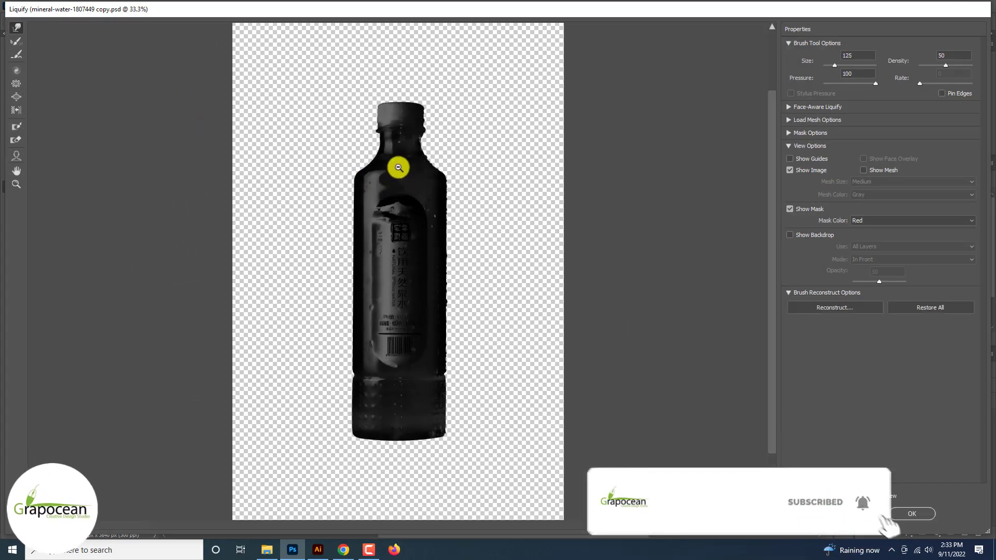
{"action": "key", "text": "ctrl+equal"}
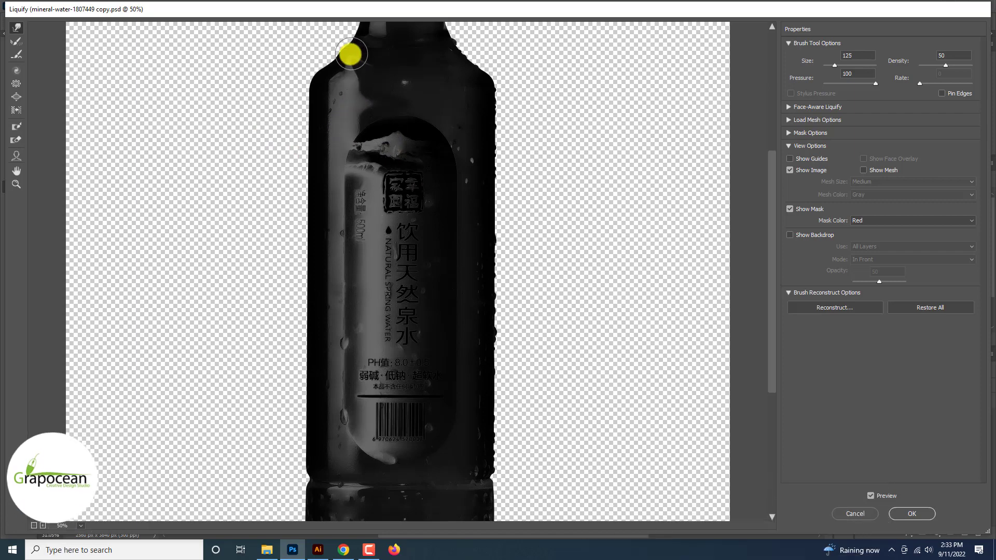
- Warp the bottle's highlights, label, neck and cap into wavy streaks, reducing the brush size to 45, and apply the Liquify filter
{"action": "mouse_move", "coordinate": [349, 49]}
{"action": "left_mouse_down"}
{"action": "mouse_move", "coordinate": [353, 129]}
{"action": "mouse_move", "coordinate": [375, 169]}
{"action": "left_mouse_up"}
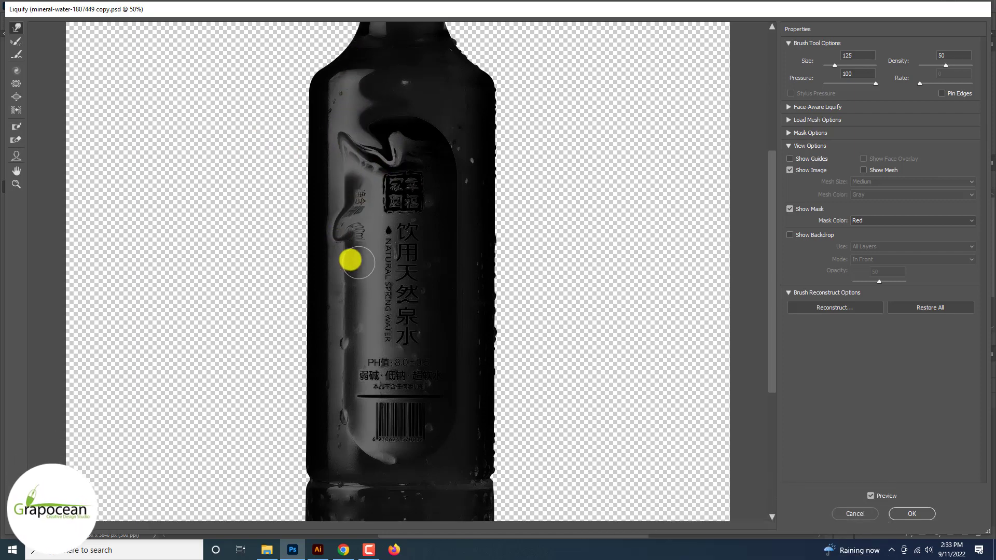
{"action": "left_click_drag", "start_coordinate": [335, 270], "coordinate": [345, 193]}
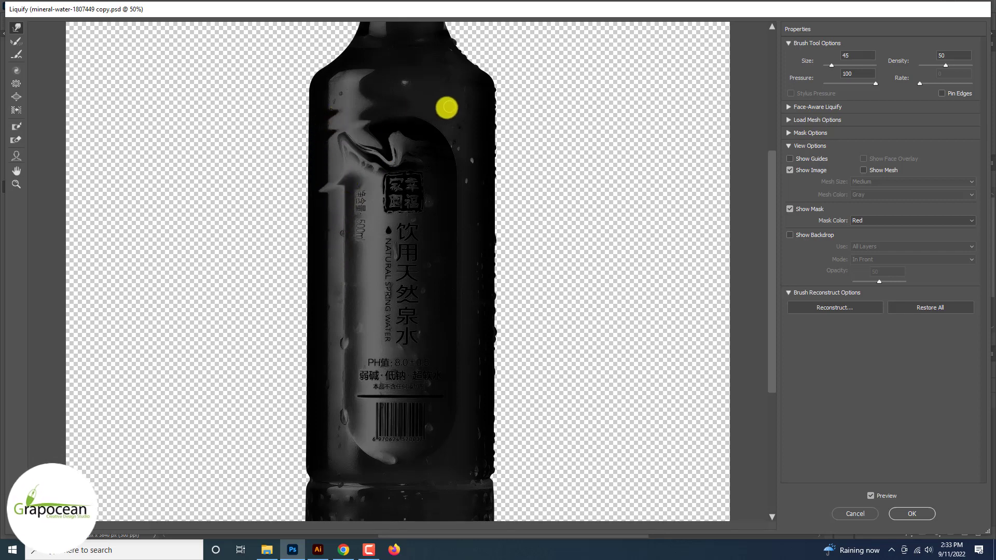
{"action": "mouse_move", "coordinate": [395, 245]}
{"action": "left_mouse_down"}
{"action": "mouse_move", "coordinate": [346, 291]}
{"action": "mouse_move", "coordinate": [379, 220]}
{"action": "mouse_move", "coordinate": [395, 282]}
{"action": "mouse_move", "coordinate": [344, 411]}
{"action": "left_mouse_up"}
{"action": "scroll", "coordinate": [396, 396], "scroll_direction": "down", "scroll_amount": 3}
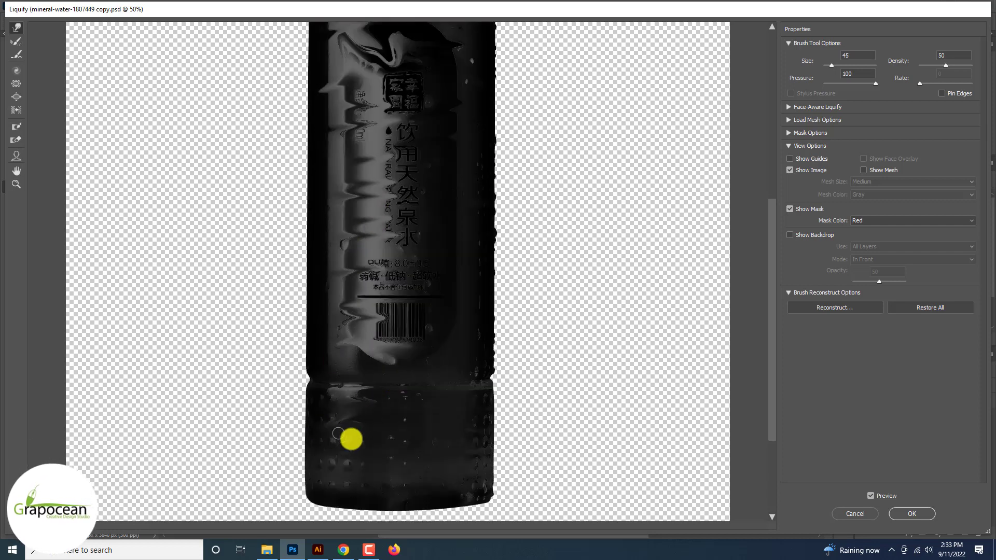
{"action": "scroll", "coordinate": [364, 289], "scroll_direction": "up", "scroll_amount": 6}
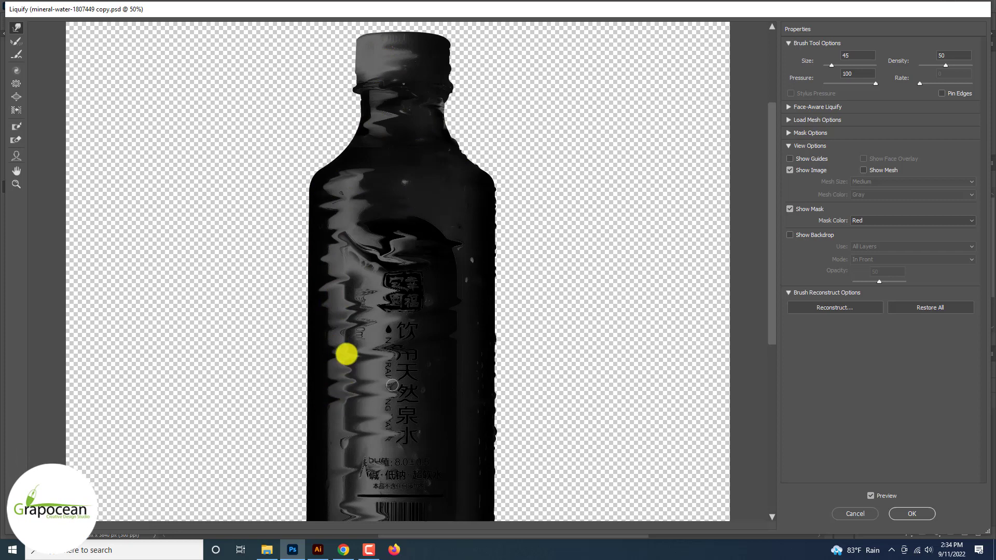
{"action": "scroll", "coordinate": [392, 385], "scroll_direction": "down", "scroll_amount": 4}
{"action": "mouse_move", "coordinate": [323, 392]}
{"action": "left_mouse_down"}
{"action": "mouse_move", "coordinate": [370, 407]}
{"action": "mouse_move", "coordinate": [340, 436]}
{"action": "left_mouse_up"}
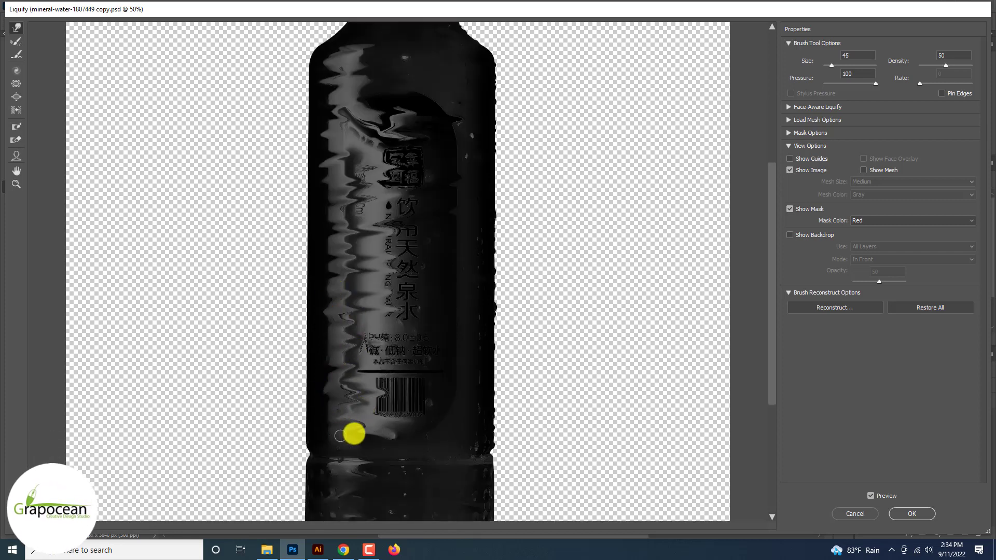
{"action": "key", "text": "ctrl+0"}
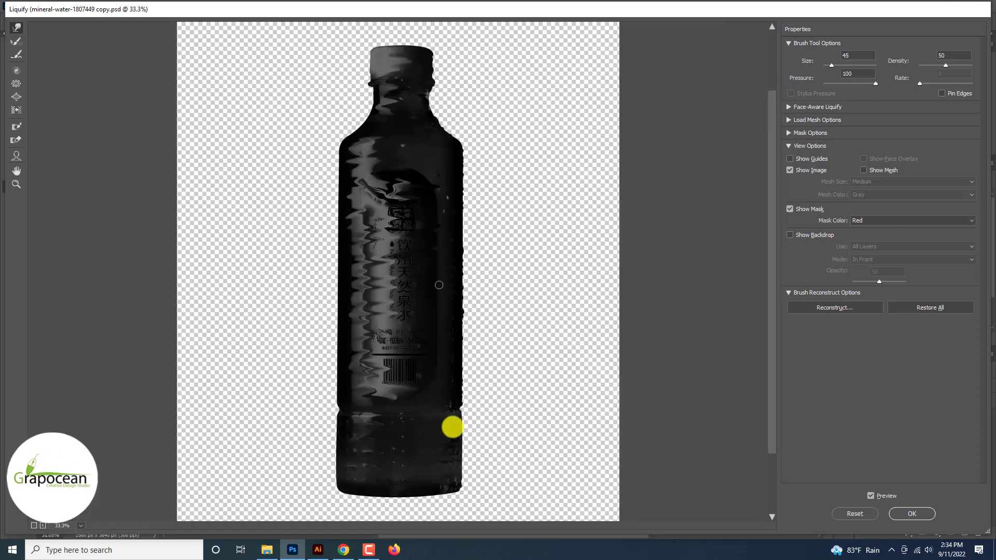
{"action": "left_click", "coordinate": [907, 514]}
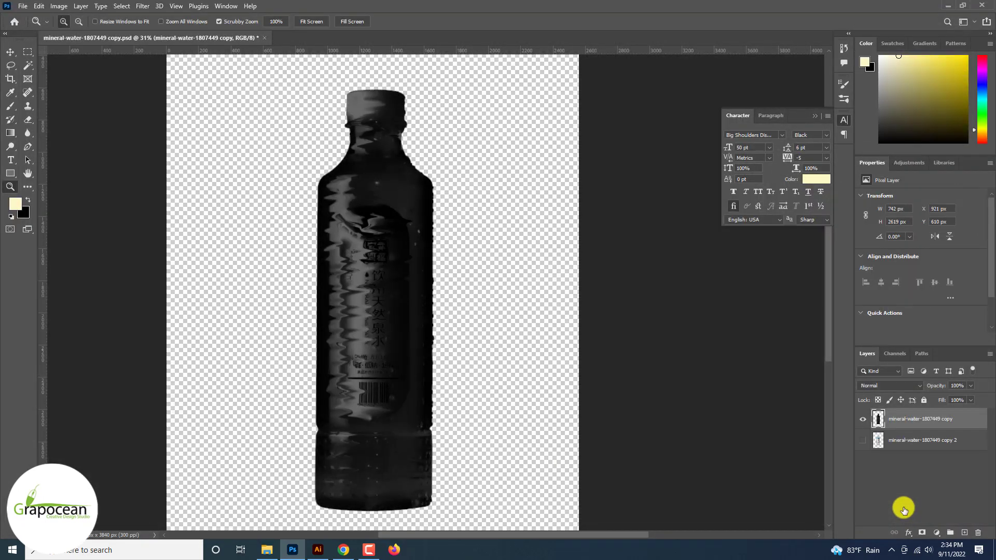
- Show the mineral-water-1807449 copy 2 layer and choose the Glass distortion in the Filter Gallery for the dark bottle layer
{"action": "left_click", "coordinate": [863, 440]}
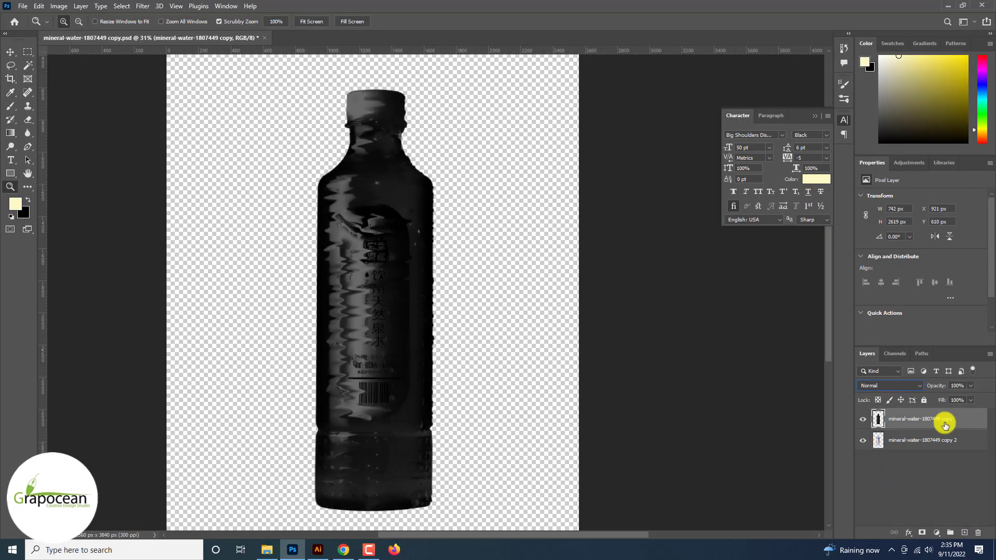
{"action": "left_click", "coordinate": [143, 6]}
{"action": "left_click", "coordinate": [154, 33]}
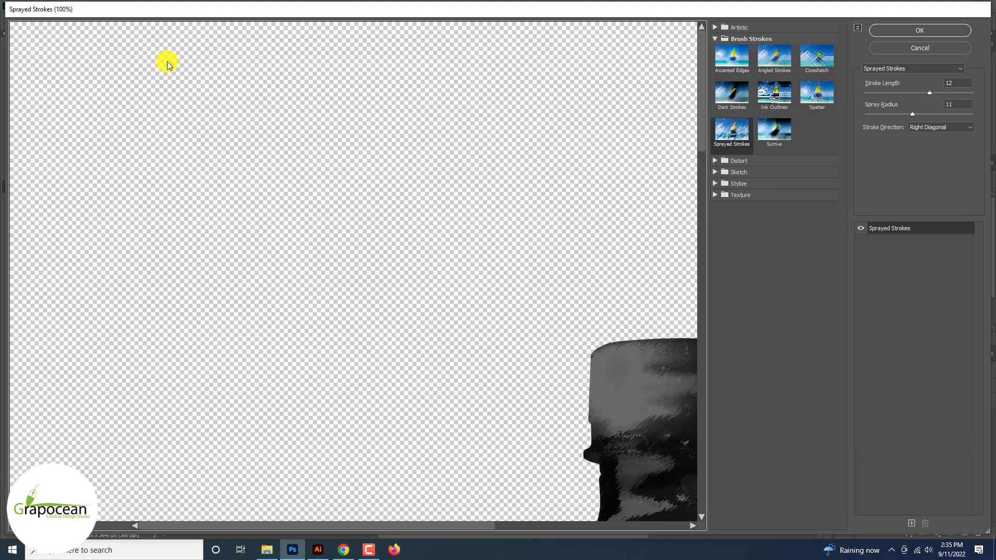
{"action": "key", "text": "ctrl+minus"}
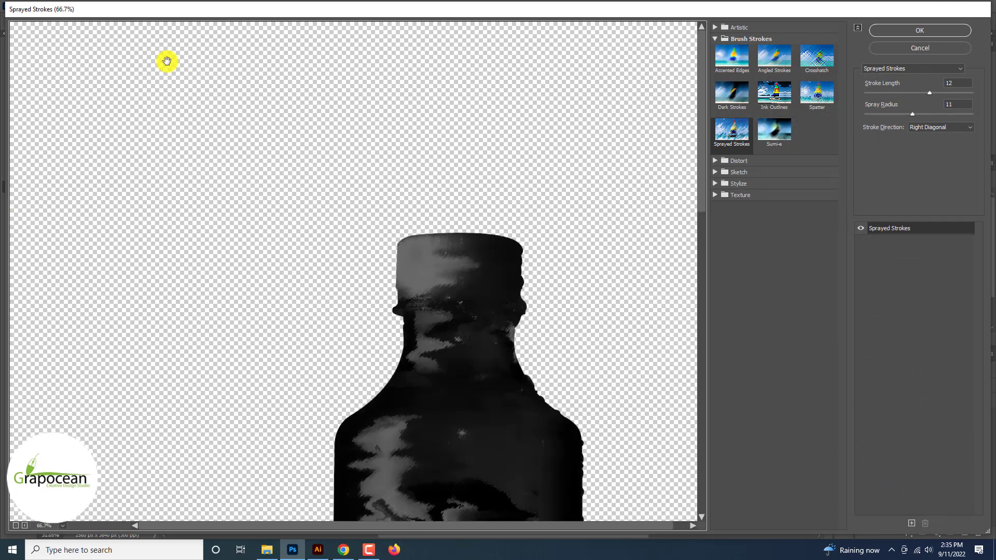
{"action": "left_click", "coordinate": [727, 161]}
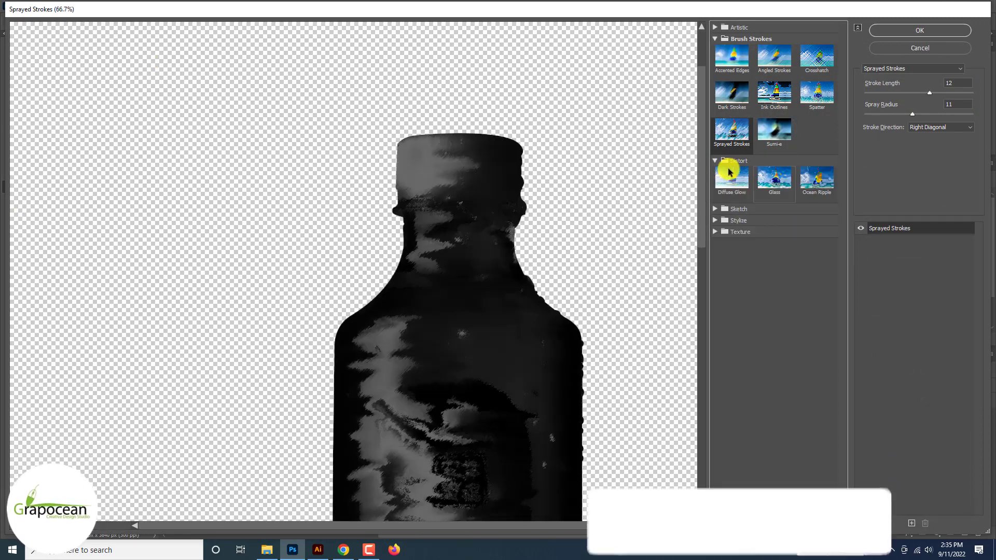
{"action": "left_click", "coordinate": [773, 182]}
{"action": "left_click", "coordinate": [908, 69]}
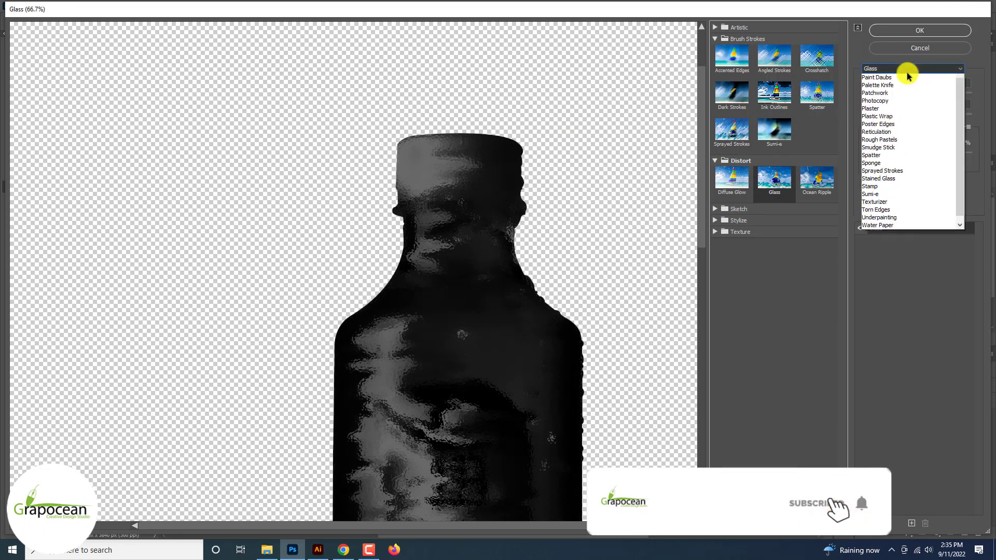
{"action": "left_click", "coordinate": [916, 73]}
- Set the Glass filter to Tiny Lens texture, Distortion 20, Smoothness 7 and Scaling 186%, and apply it to the dark bottle
{"action": "left_click", "coordinate": [920, 127]}
{"action": "left_click", "coordinate": [917, 145]}
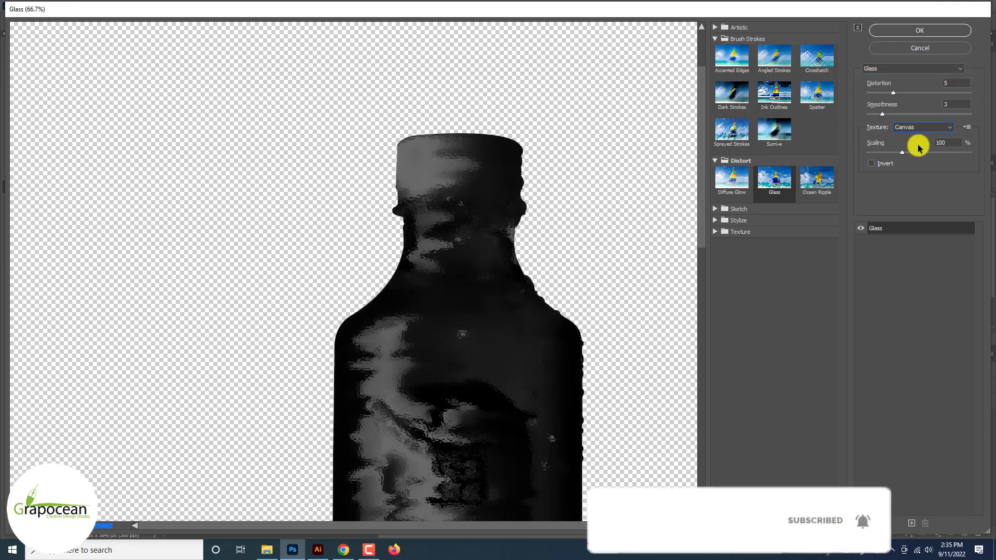
{"action": "key", "text": "Down"}
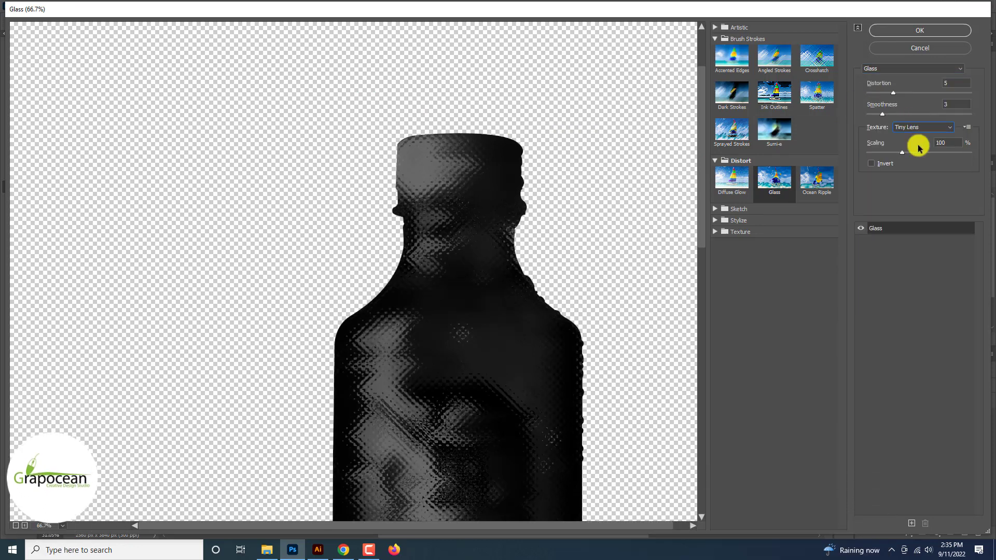
{"action": "left_click_drag", "start_coordinate": [919, 96], "coordinate": [931, 97]}
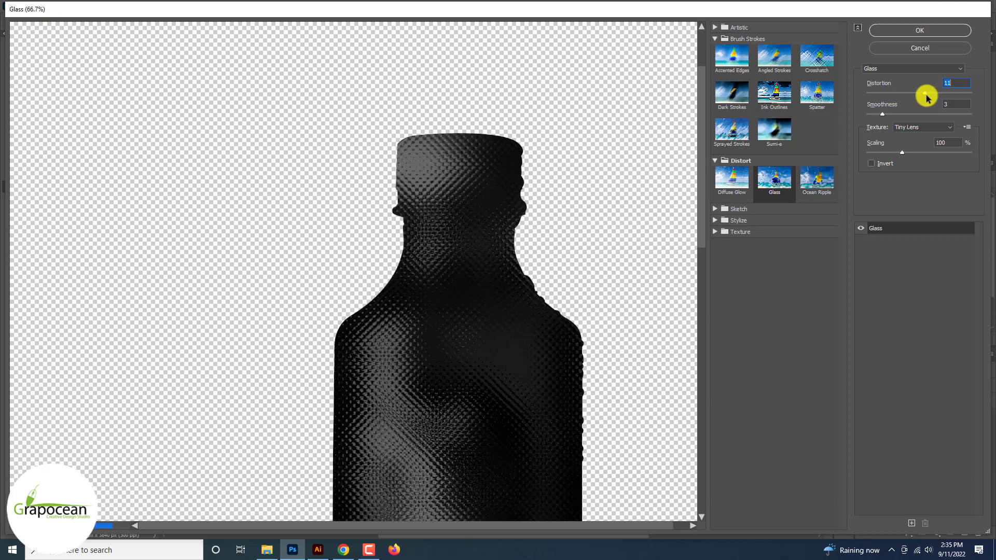
{"action": "left_click_drag", "start_coordinate": [902, 151], "coordinate": [960, 152]}
{"action": "left_click_drag", "start_coordinate": [882, 114], "coordinate": [868, 114]}
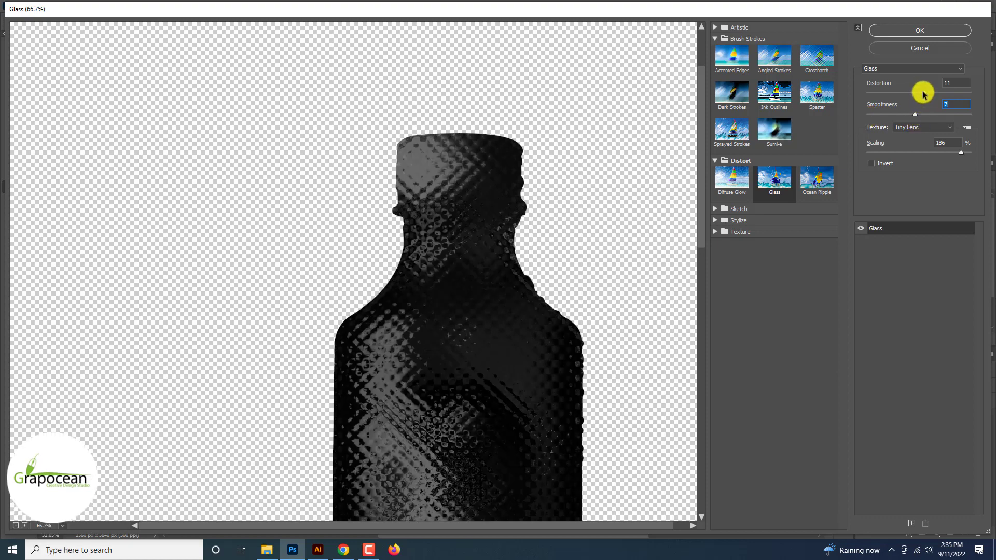
{"action": "left_click_drag", "start_coordinate": [922, 92], "coordinate": [967, 88]}
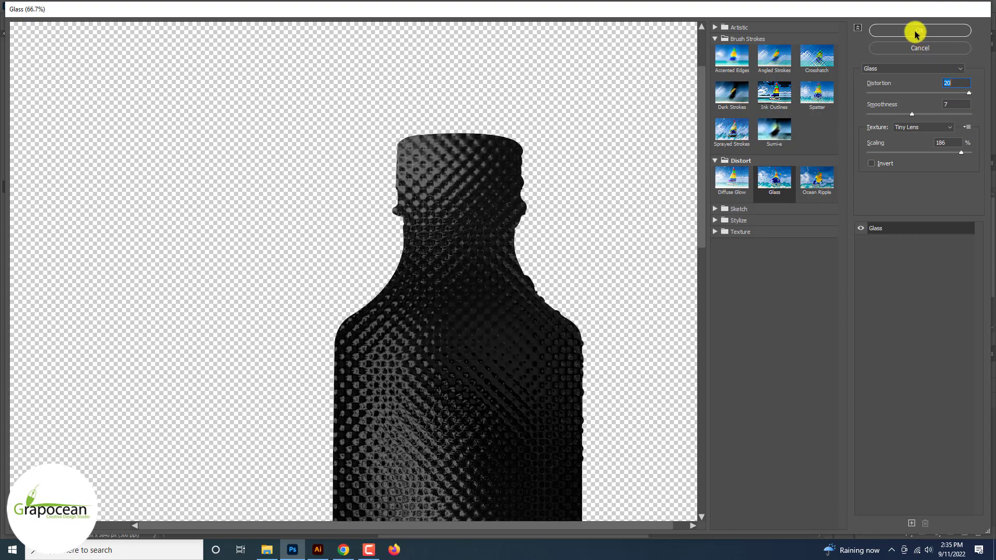
{"action": "left_click", "coordinate": [915, 31]}
- Preview several blend modes for the textured bottle layer and set it to Color Dodge
{"action": "left_click", "coordinate": [898, 385]}
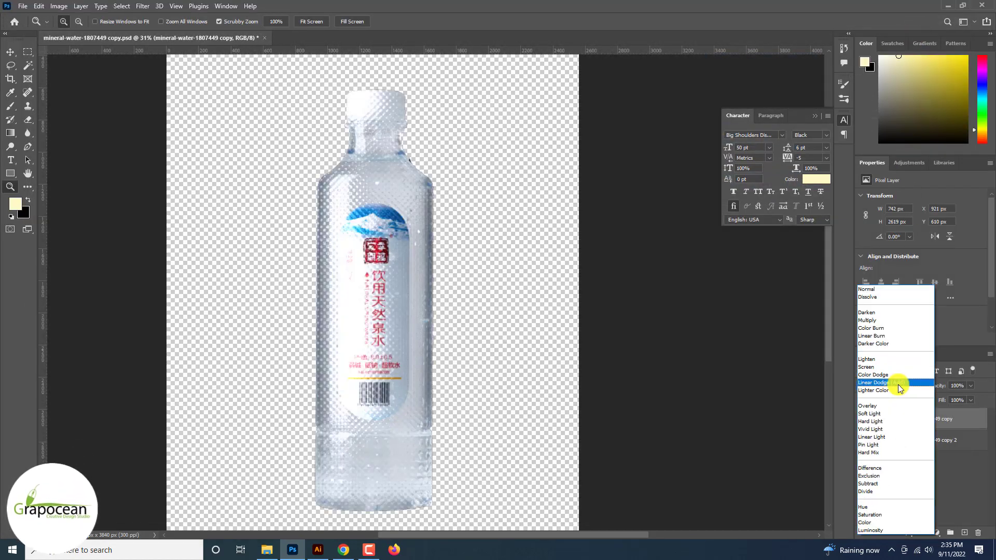
{"action": "key", "text": "Down"}
{"action": "key", "text": "Down"}
{"action": "key", "text": "Down"}
{"action": "key", "text": "Down"}
{"action": "key", "text": "Down"}
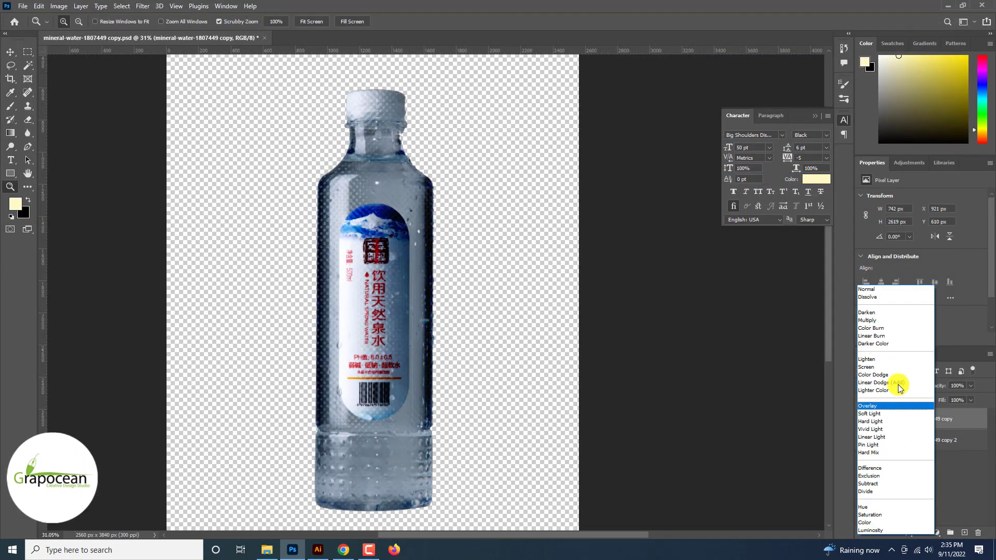
{"action": "key", "text": "Down"}
{"action": "key", "text": "Down"}
{"action": "key", "text": "Down"}
{"action": "key", "text": "Down"}
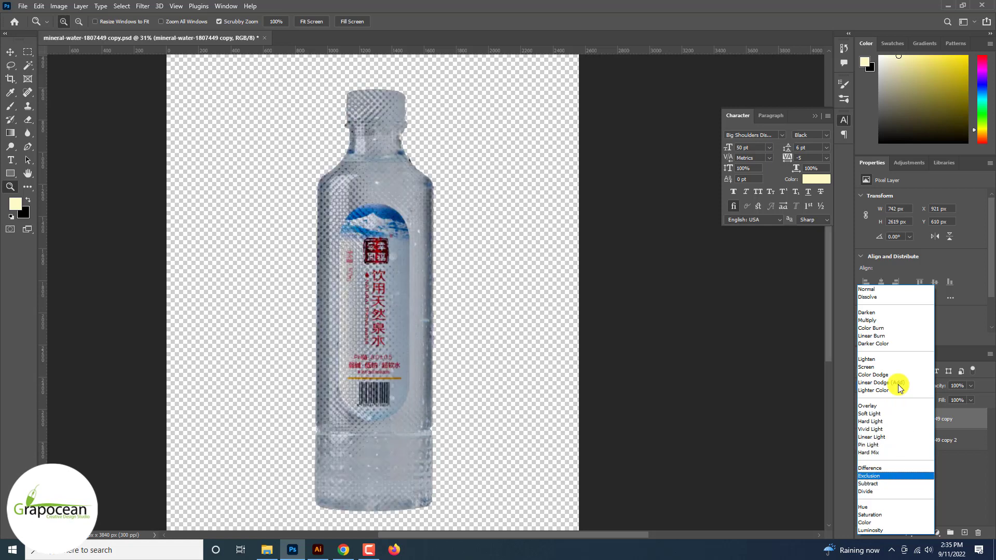
{"action": "key", "text": "Up"}
{"action": "key", "text": "Up"}
{"action": "key", "text": "Up"}
{"action": "key", "text": "Up"}
{"action": "key", "text": "Up"}
{"action": "key", "text": "Up"}
{"action": "key", "text": "Up"}
{"action": "key", "text": "Up"}
{"action": "key", "text": "Up"}
{"action": "key", "text": "Up"}
{"action": "key", "text": "Up"}
{"action": "key", "text": "Up"}
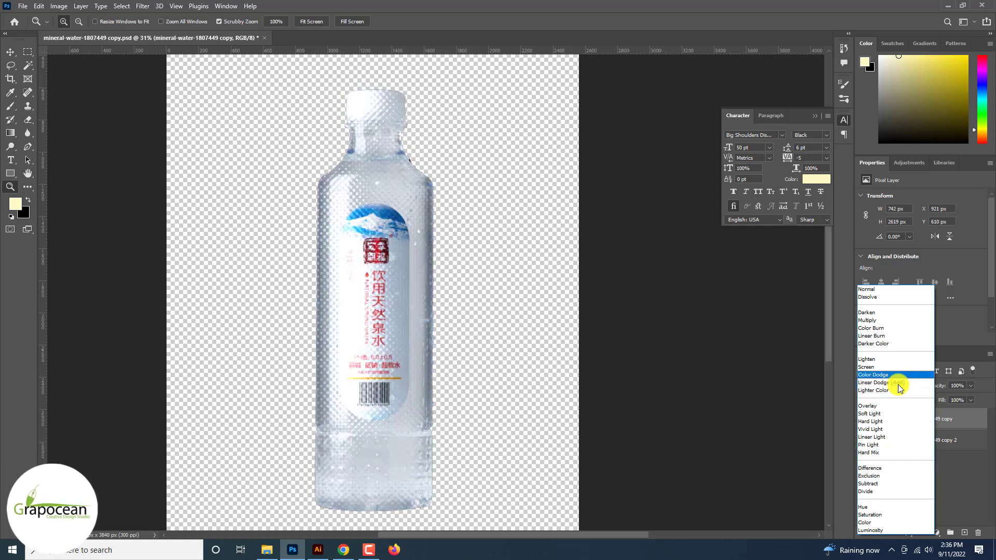
{"action": "key", "text": "Return"}
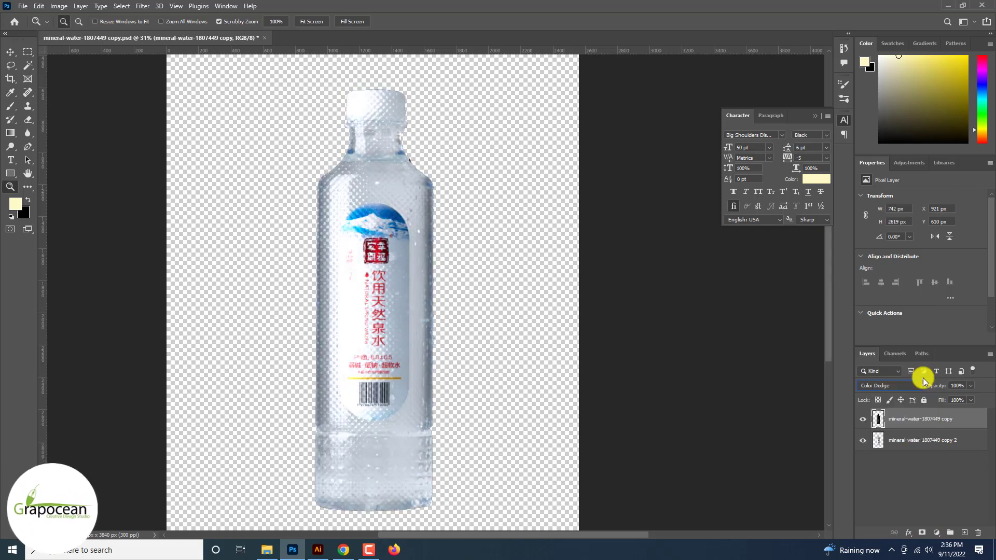
- Switch to Illustrator to check the placed bottle on the artboard, and return to Photoshop
{"action": "left_click_drag", "start_coordinate": [491, 246], "coordinate": [341, 433]}
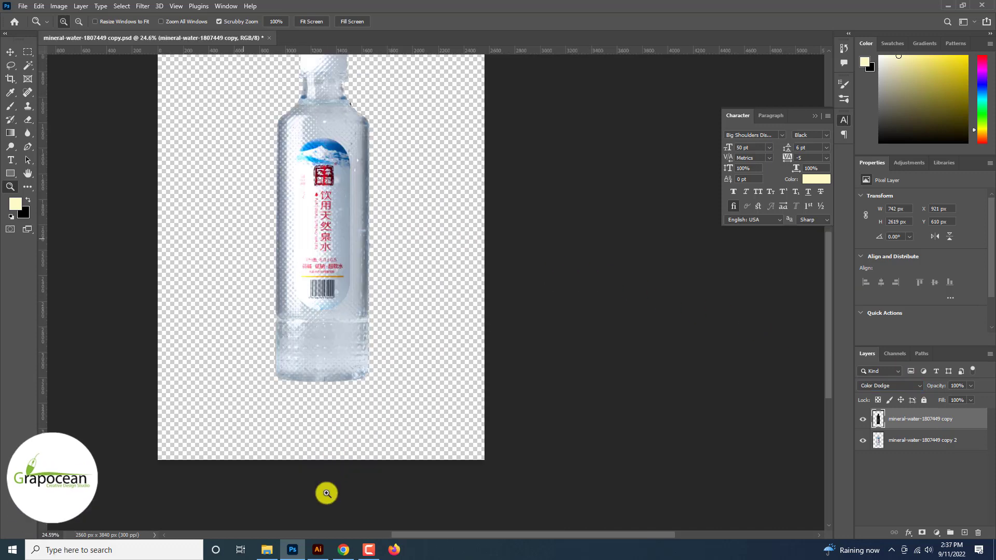
{"action": "left_click", "coordinate": [317, 551]}
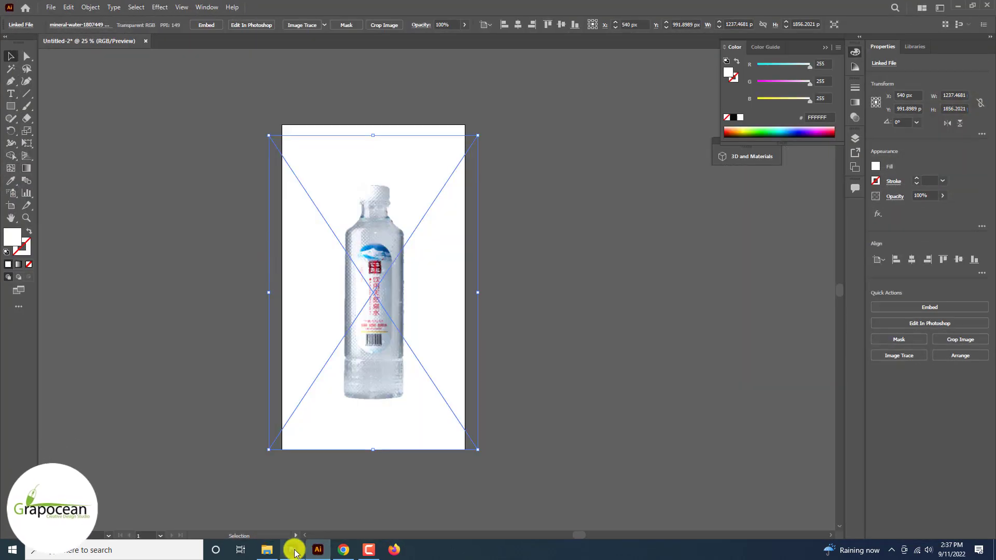
{"action": "left_click", "coordinate": [294, 548]}
- Lower the Color Dodge bottle layer's opacity to 52%
{"action": "left_click", "coordinate": [970, 385]}
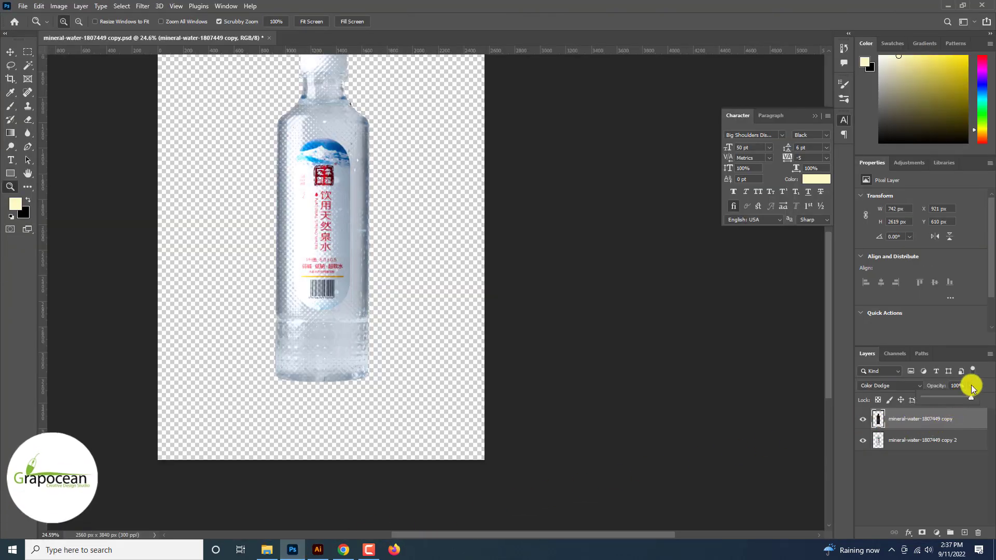
{"action": "left_click_drag", "start_coordinate": [973, 396], "coordinate": [945, 399]}
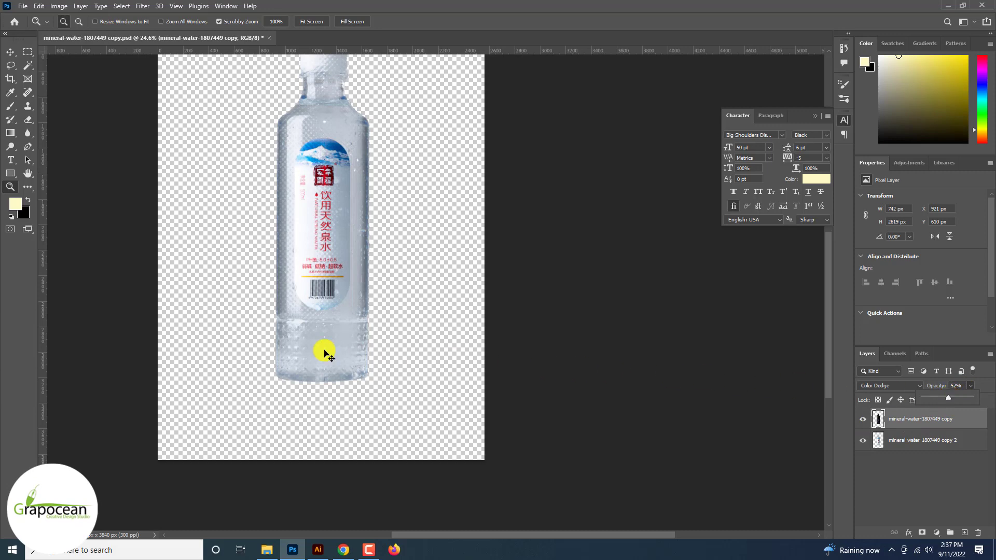
{"action": "left_click", "coordinate": [324, 353]}
- Add a Brightness/Contrast adjustment above the mineral-water-1807449 copy 2 layer, using Legacy mode with Brightness -100 and Contrast -82
{"action": "left_click", "coordinate": [913, 441]}
{"action": "left_click", "coordinate": [937, 533]}
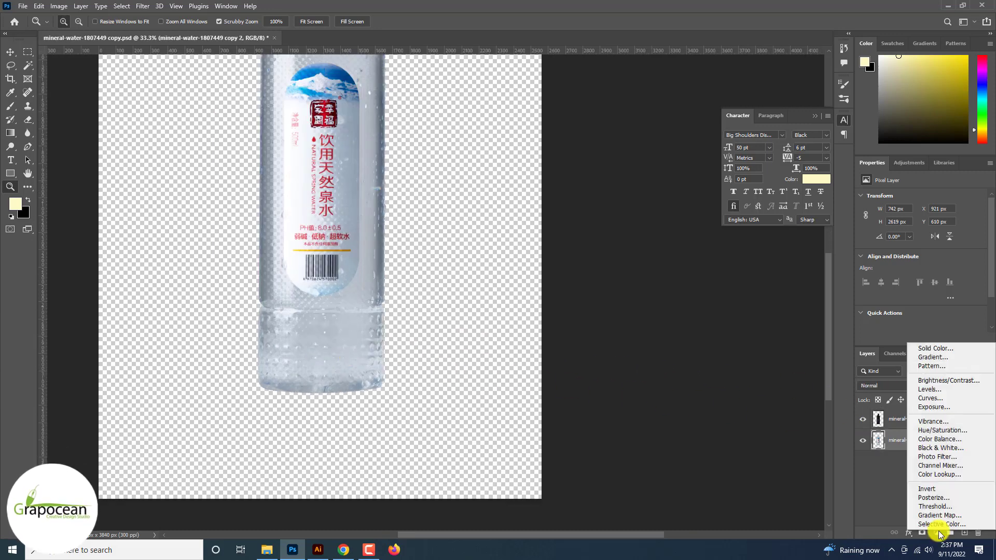
{"action": "left_click", "coordinate": [954, 381]}
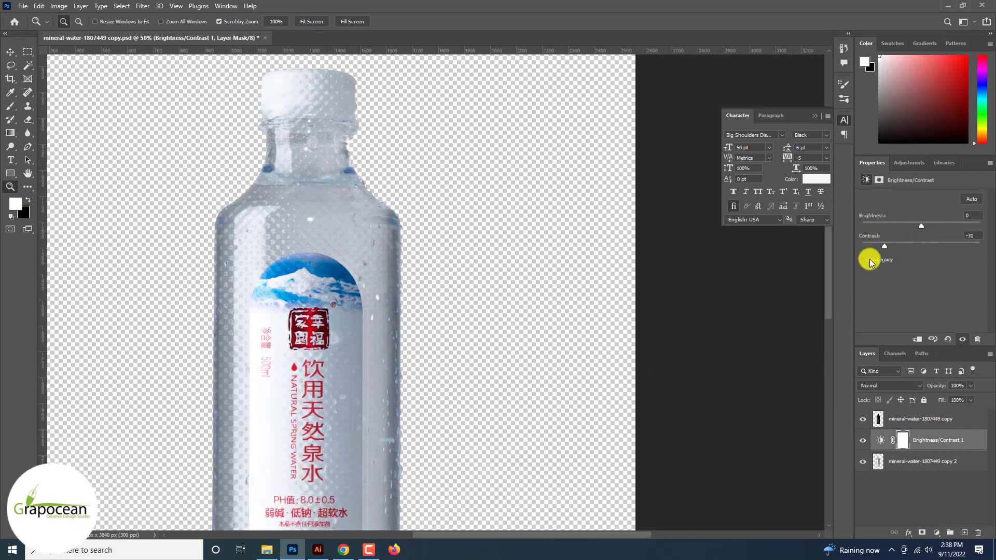
{"action": "left_click", "coordinate": [869, 260]}
{"action": "left_click_drag", "start_coordinate": [920, 224], "coordinate": [872, 245]}
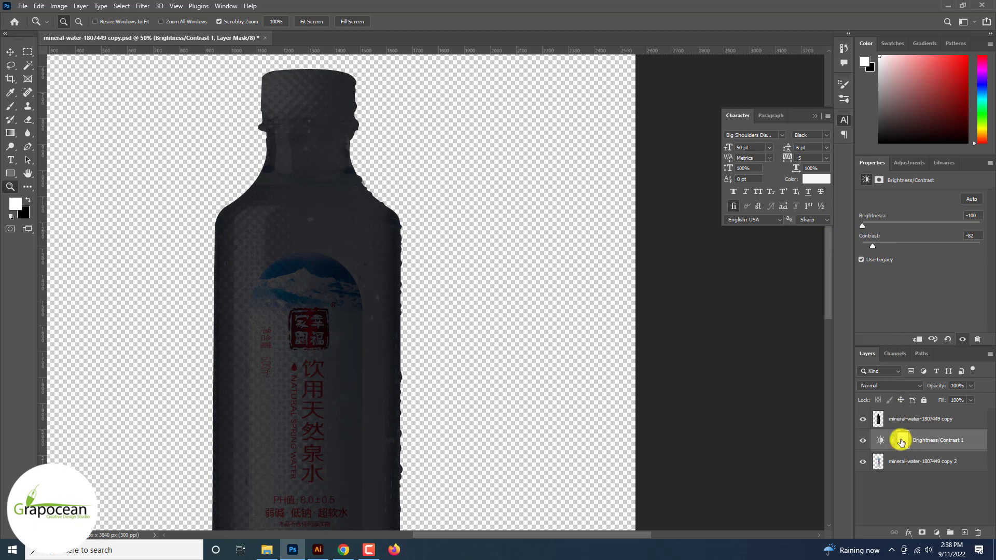
- Place the Brightness/Contrast adjustment at the top of the layer stack and invert its mask to black
{"action": "left_click", "coordinate": [901, 442]}
{"action": "left_click_drag", "start_coordinate": [949, 415], "coordinate": [945, 414]}
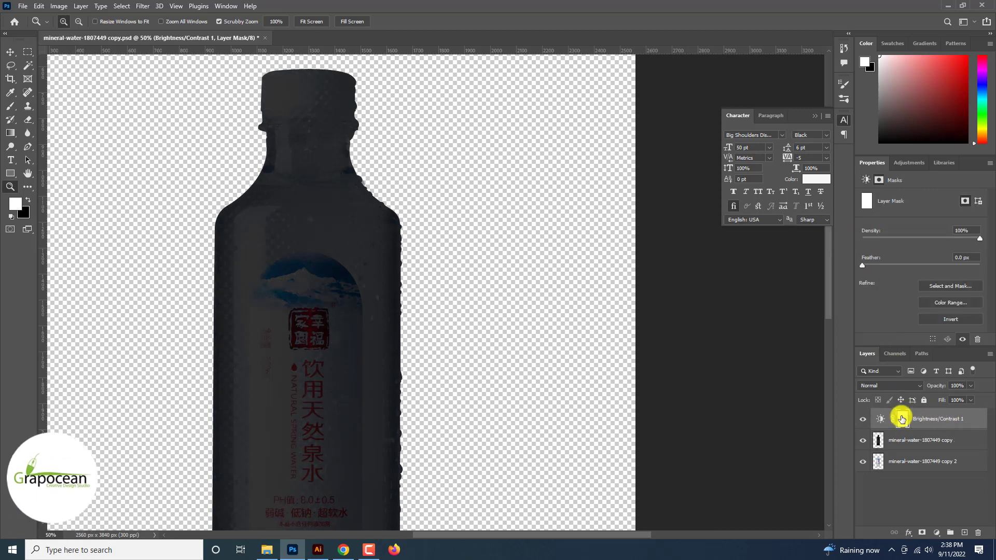
{"action": "key", "text": "ctrl+i"}
- Choose the Brush tool for the adjustment mask and reduce the brush size to 80
{"action": "left_click", "coordinate": [11, 107]}
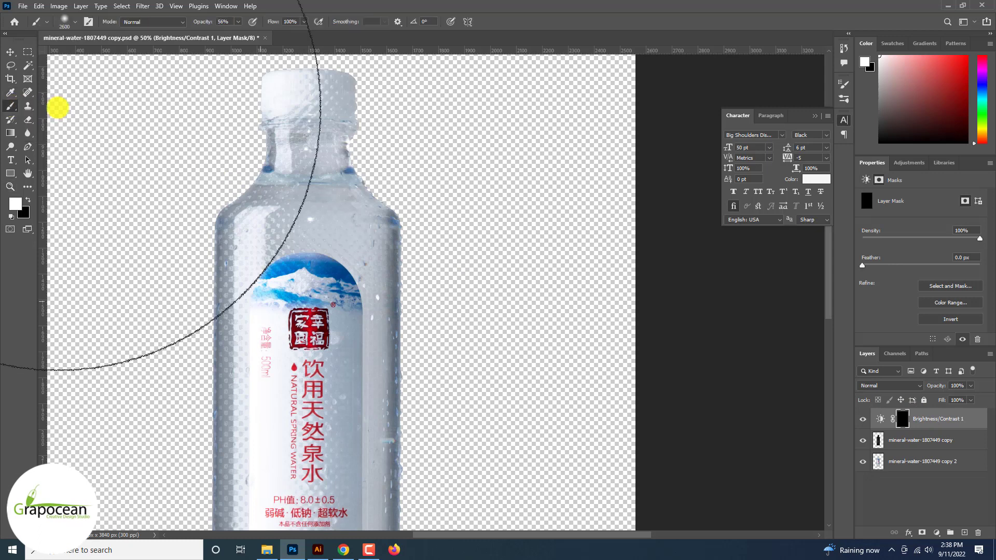
{"action": "key", "text": "bracketleft"}
{"action": "key", "text": "bracketleft"}
{"action": "key", "text": "bracketleft"}
{"action": "key", "text": "bracketleft"}
{"action": "key", "text": "bracketleft"}
{"action": "key", "text": "bracketleft"}
{"action": "key", "text": "bracketleft"}
{"action": "key", "text": "bracketleft"}
{"action": "key", "text": "bracketleft"}
{"action": "key", "text": "bracketleft"}
{"action": "key", "text": "bracketleft"}
{"action": "key", "text": "bracketleft"}
{"action": "key", "text": "bracketleft"}
{"action": "key", "text": "bracketleft"}
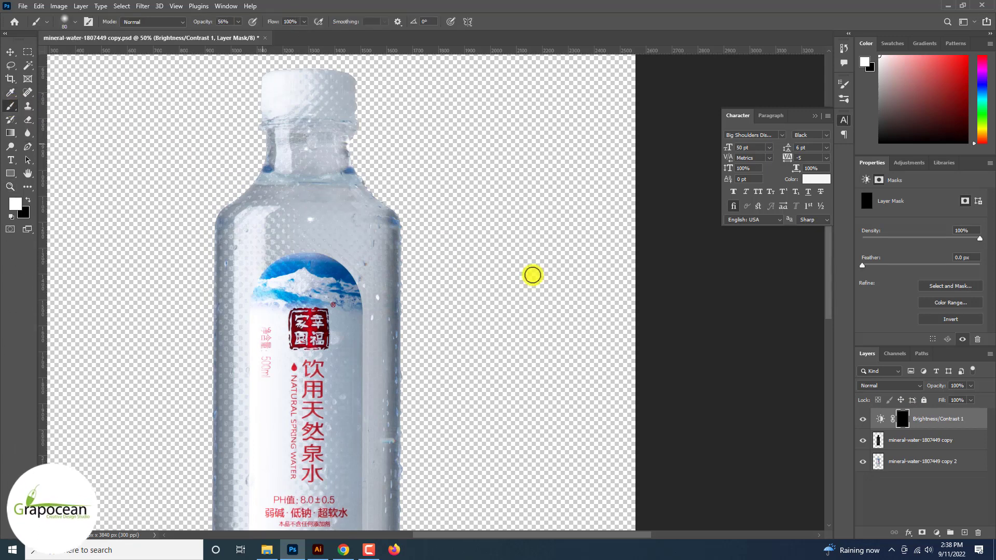
- Clip the Brightness/Contrast adjustment to the dark bottle layer and try mask painting with a size 250 brush at 100% opacity
{"action": "right_click", "coordinate": [940, 421]}
{"action": "left_click", "coordinate": [857, 314]}
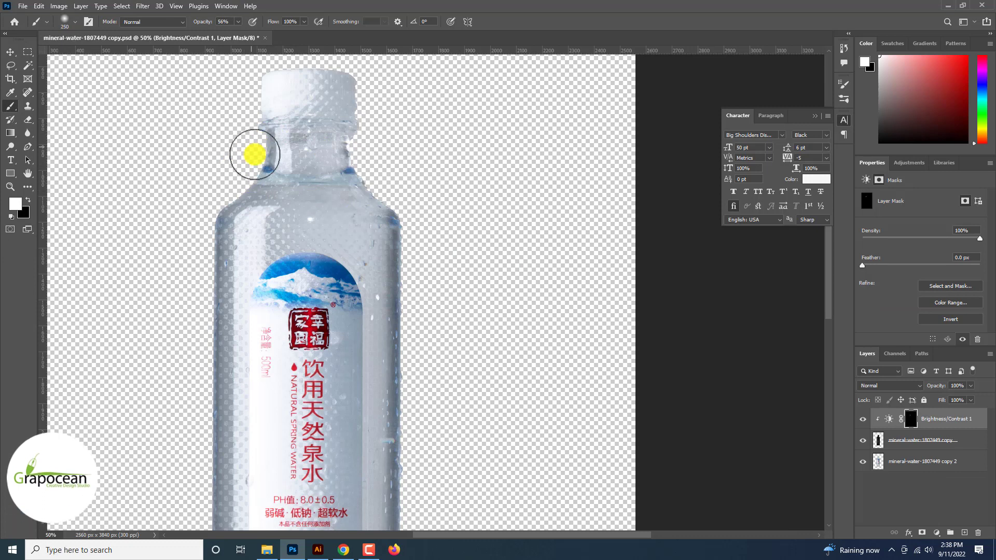
{"action": "key", "text": "bracketright"}
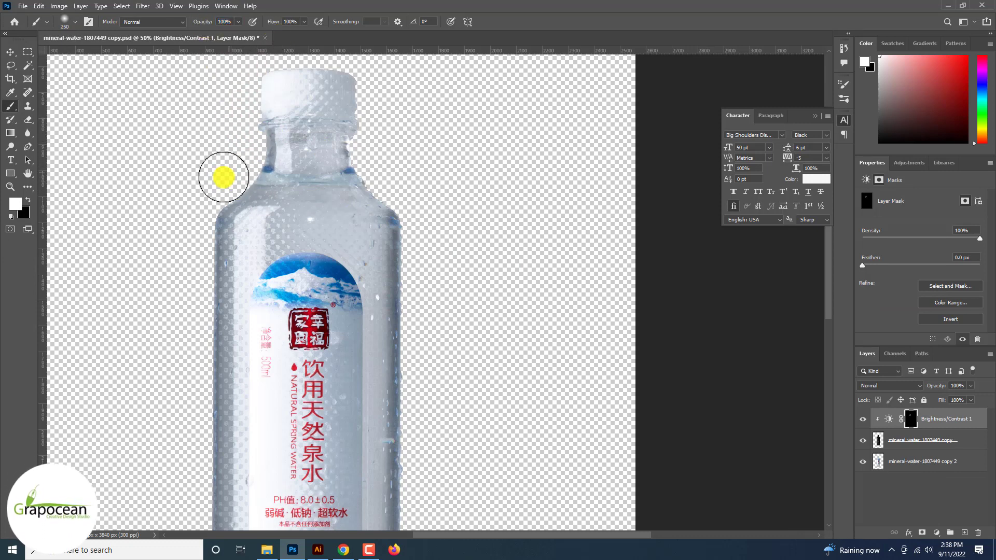
{"action": "key", "text": "x"}
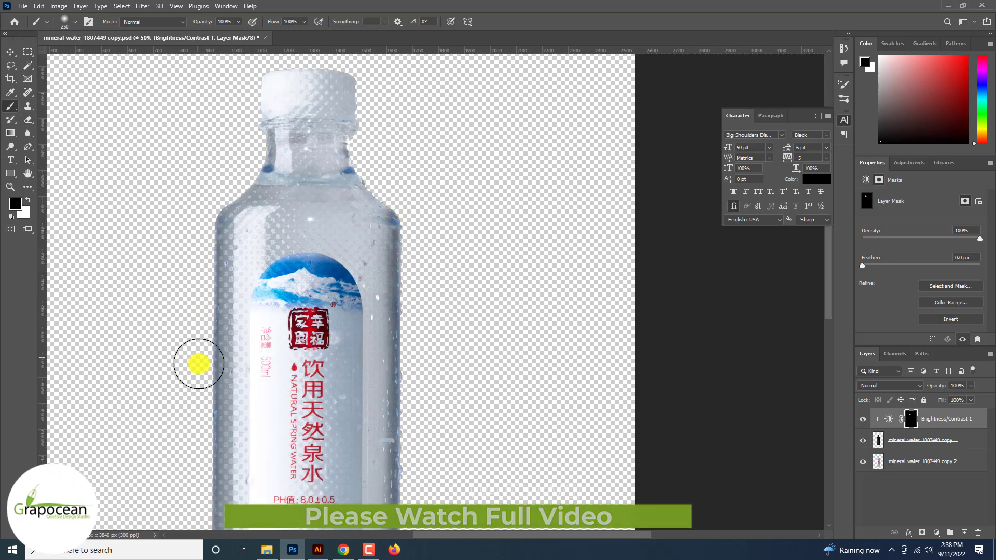
- Move the Brightness/Contrast adjustment between the two bottle layers and clip it to the mineral-water-1807449 copy 2 layer
{"action": "left_click_drag", "start_coordinate": [939, 419], "coordinate": [954, 447]}
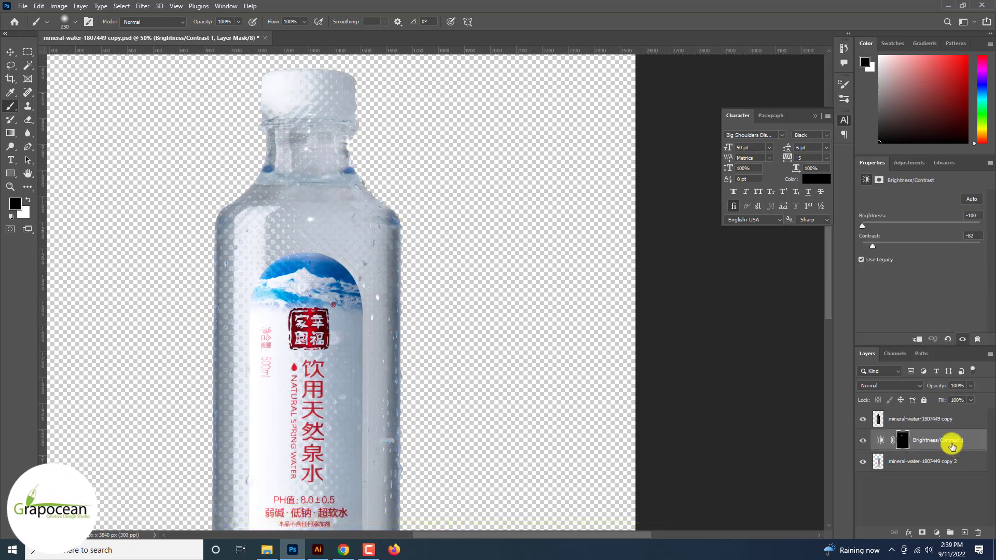
{"action": "right_click", "coordinate": [949, 443]}
{"action": "left_click", "coordinate": [862, 291]}
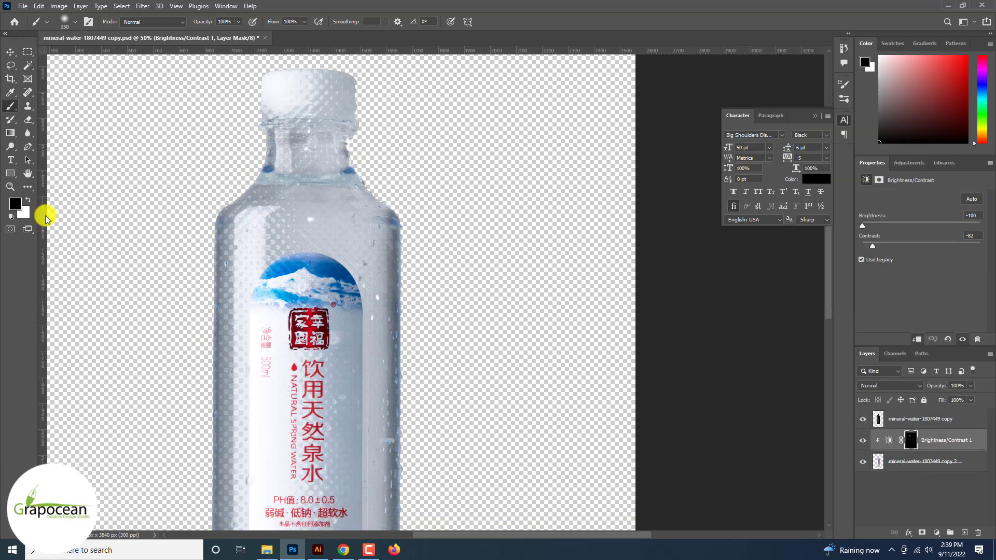
- Paint white on the adjustment mask along the bottle's left edge with the brush at 32% opacity to darken it
{"action": "key", "text": "x"}
{"action": "left_click_drag", "start_coordinate": [172, 225], "coordinate": [200, 298]}
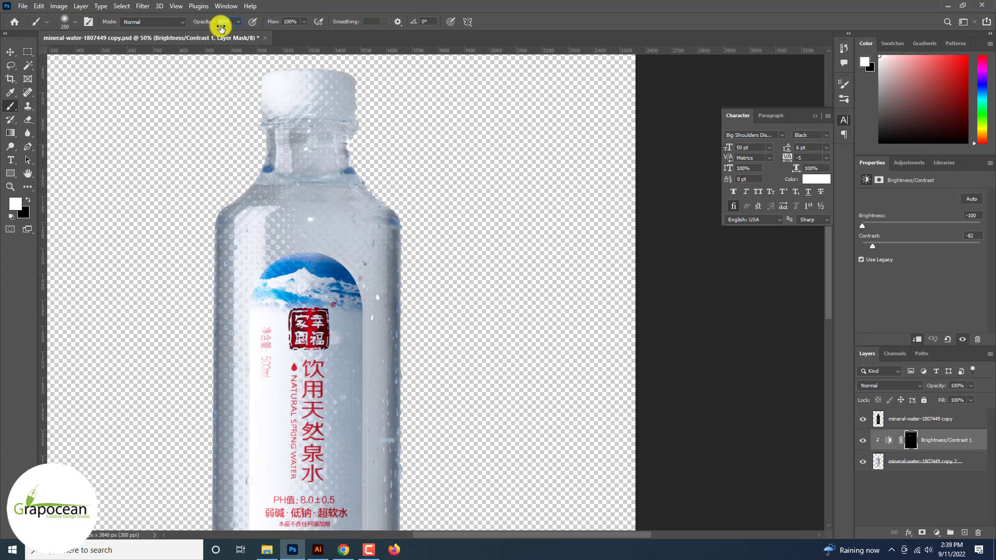
{"action": "left_click_drag", "start_coordinate": [254, 125], "coordinate": [244, 190]}
{"action": "key", "text": "ctrl+z"}
{"action": "mouse_move", "coordinate": [261, 128]}
{"action": "left_mouse_down"}
{"action": "mouse_move", "coordinate": [240, 170]}
{"action": "mouse_move", "coordinate": [209, 198]}
{"action": "mouse_move", "coordinate": [191, 316]}
{"action": "left_mouse_up"}
{"action": "mouse_move", "coordinate": [195, 372]}
{"action": "left_mouse_down"}
{"action": "mouse_move", "coordinate": [239, 208]}
{"action": "mouse_move", "coordinate": [244, 145]}
{"action": "left_mouse_up"}
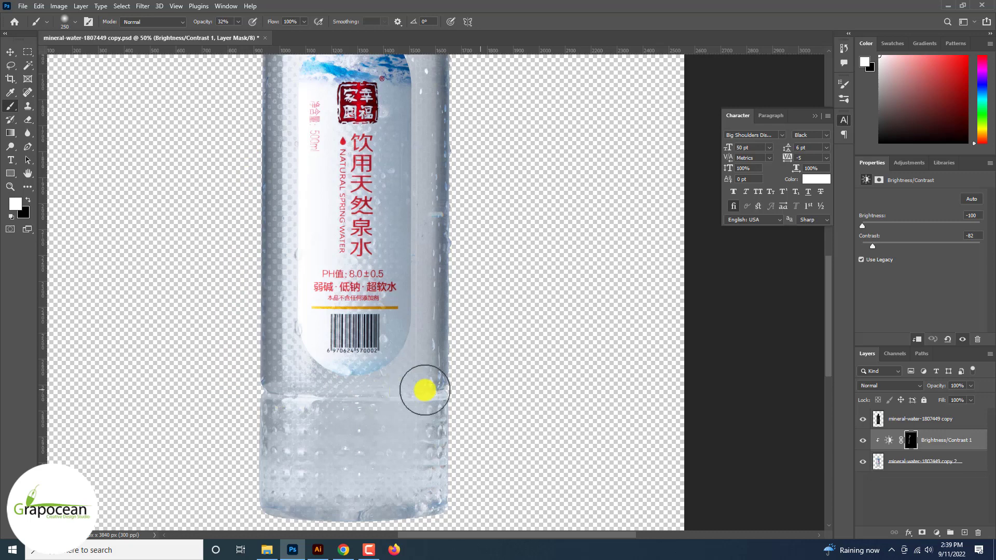
- Paint white on the adjustment mask along the bottle's right edge and base with the brush at 32% opacity
{"action": "scroll", "coordinate": [475, 291], "scroll_direction": "down", "scroll_amount": 3}
{"action": "scroll", "coordinate": [476, 291], "scroll_direction": "up", "scroll_amount": 2}
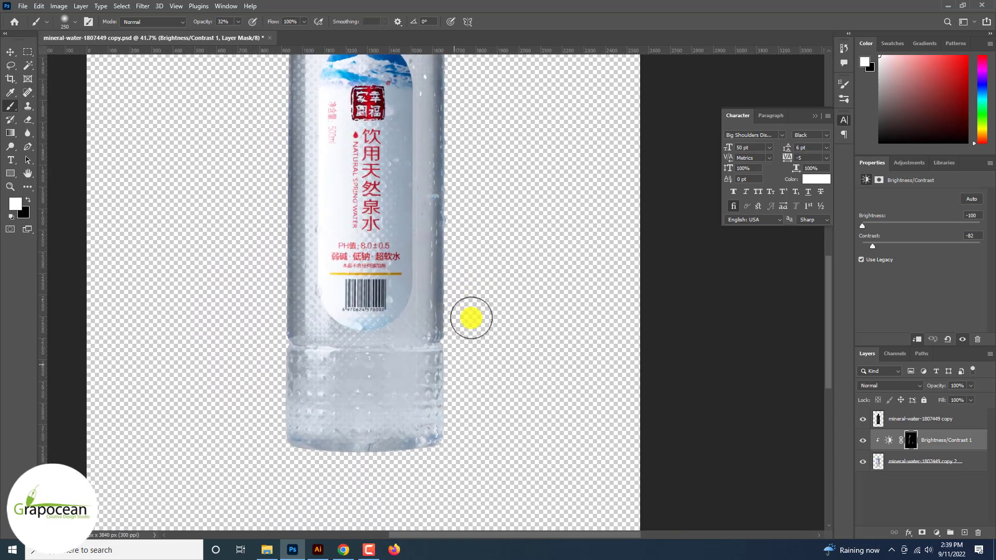
{"action": "scroll", "coordinate": [471, 318], "scroll_direction": "up", "scroll_amount": 2}
{"action": "scroll", "coordinate": [381, 423], "scroll_direction": "down", "scroll_amount": 2}
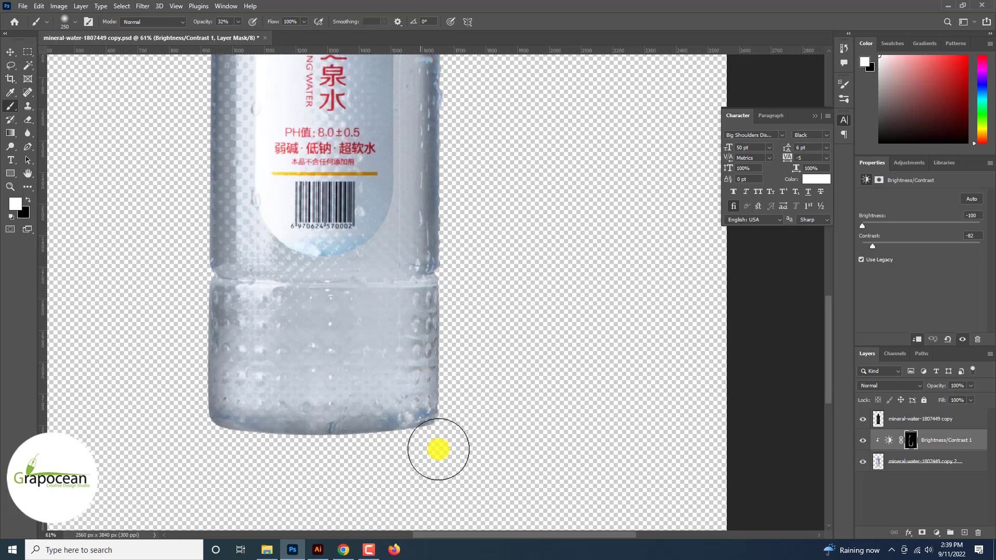
{"action": "scroll", "coordinate": [469, 442], "scroll_direction": "down", "scroll_amount": 3}
{"action": "scroll", "coordinate": [398, 330], "scroll_direction": "up", "scroll_amount": 2}
{"action": "scroll", "coordinate": [363, 280], "scroll_direction": "up", "scroll_amount": 1}
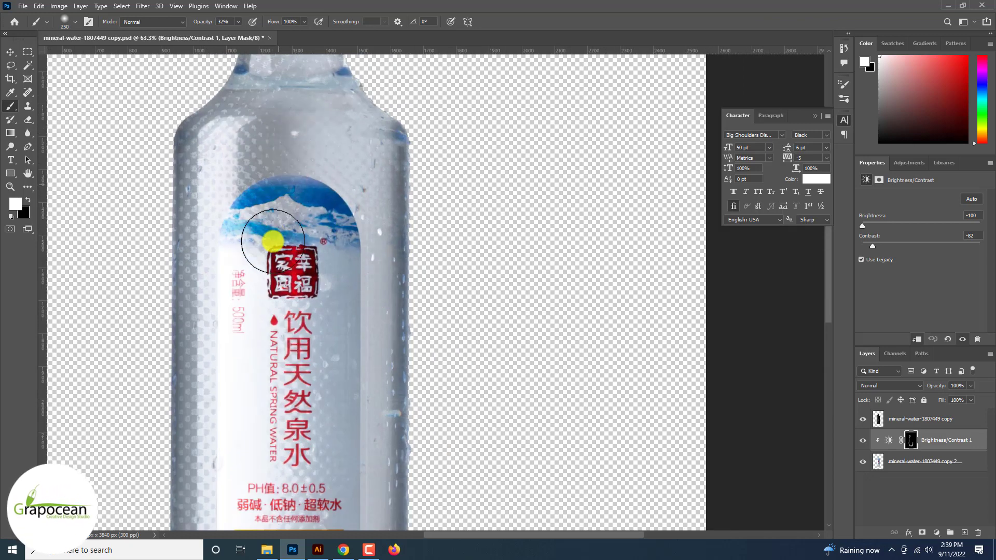
{"action": "scroll", "coordinate": [265, 217], "scroll_direction": "down", "scroll_amount": 2}
{"action": "scroll", "coordinate": [258, 300], "scroll_direction": "down", "scroll_amount": 2}
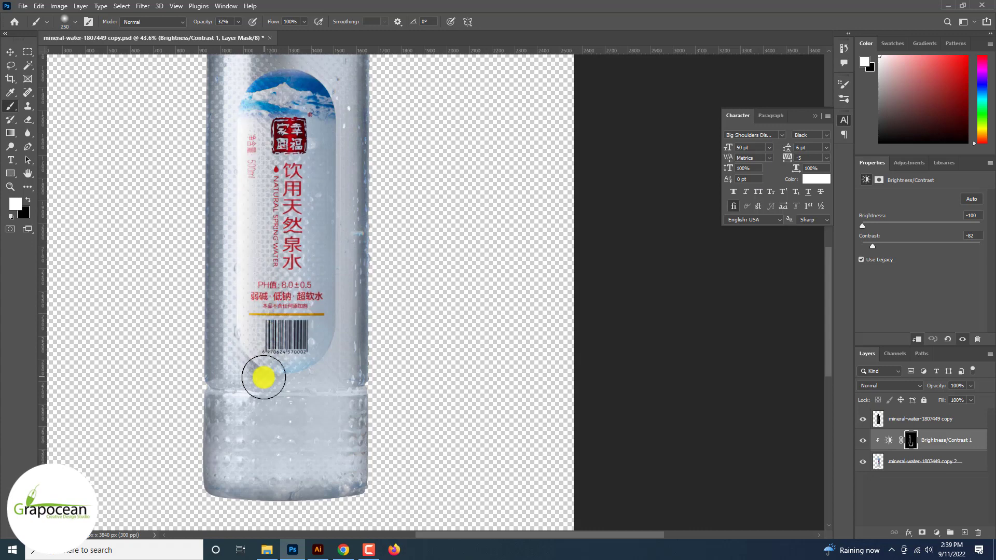
{"action": "scroll", "coordinate": [263, 378], "scroll_direction": "down", "scroll_amount": 2}
{"action": "scroll", "coordinate": [266, 362], "scroll_direction": "up", "scroll_amount": 1}
{"action": "scroll", "coordinate": [306, 182], "scroll_direction": "up", "scroll_amount": 2}
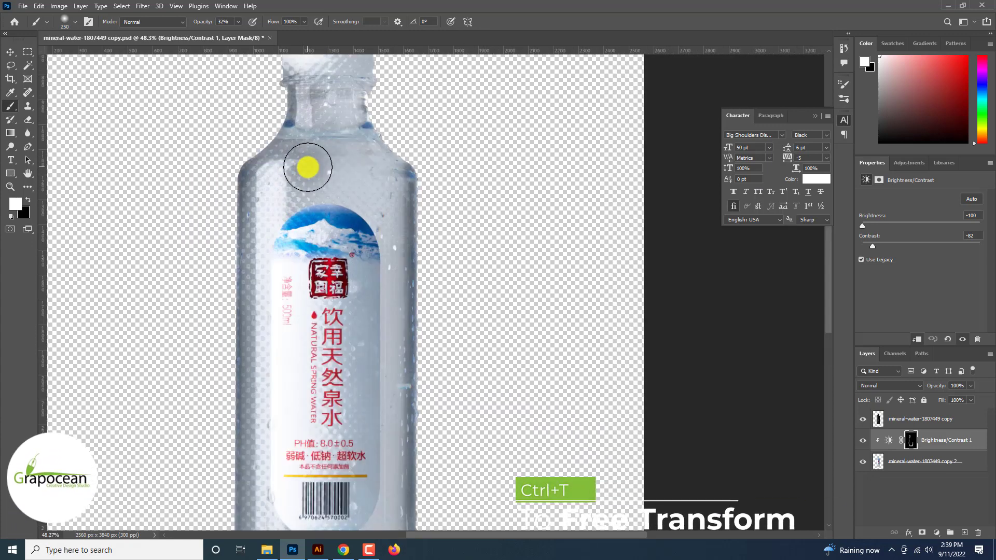
{"action": "scroll", "coordinate": [314, 367], "scroll_direction": "down", "scroll_amount": 3}
{"action": "scroll", "coordinate": [312, 376], "scroll_direction": "up", "scroll_amount": 2}
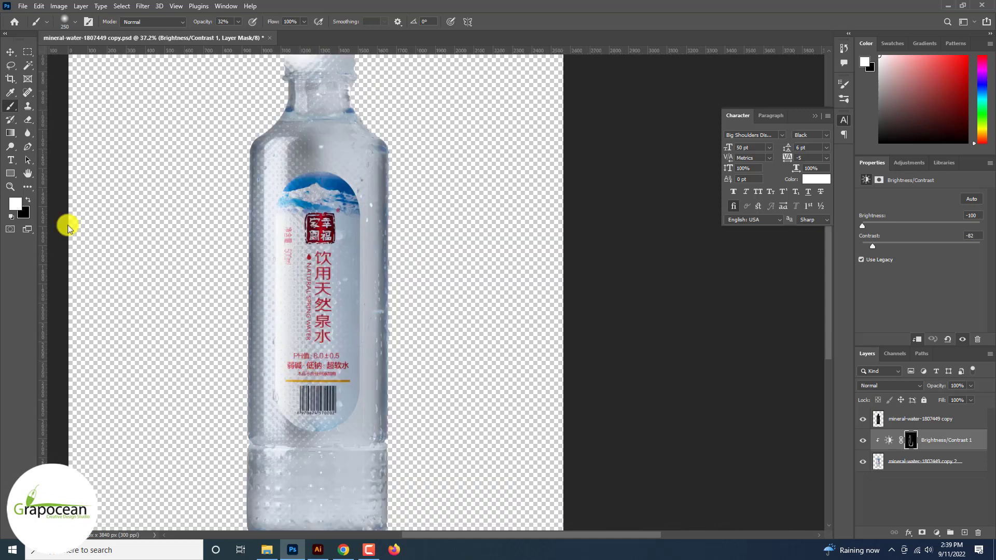
- Paint a vertical shading streak beside the label's right side on the adjustment mask and soften it with black at 44% opacity
{"action": "key", "text": "x"}
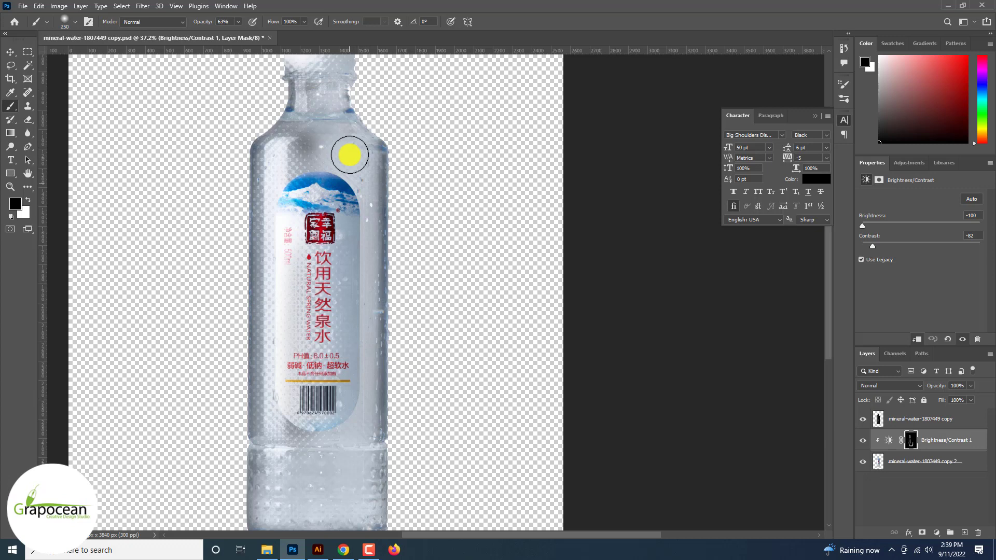
{"action": "left_click_drag", "start_coordinate": [351, 150], "coordinate": [351, 430]}
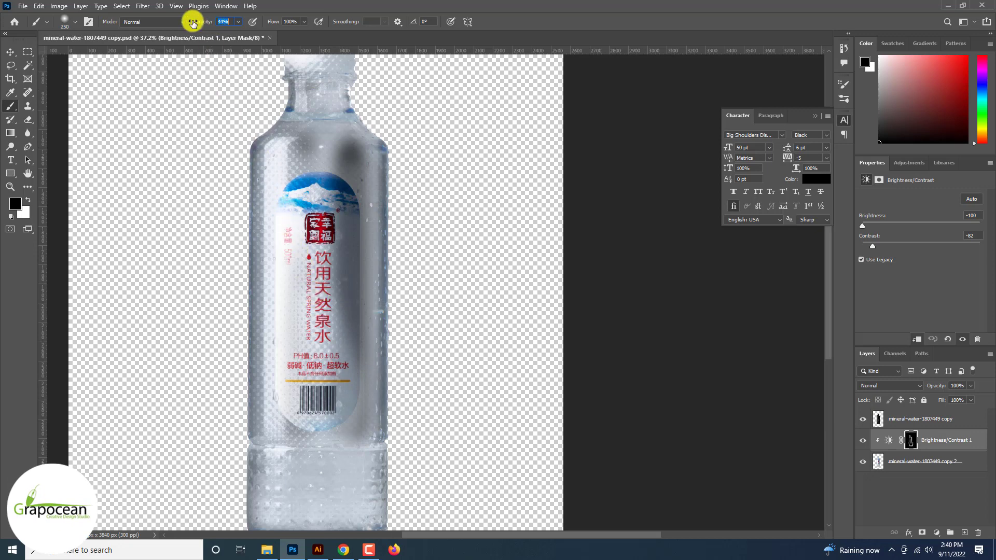
{"action": "mouse_move", "coordinate": [310, 138]}
{"action": "left_mouse_down"}
{"action": "mouse_move", "coordinate": [330, 173]}
{"action": "mouse_move", "coordinate": [341, 435]}
{"action": "mouse_move", "coordinate": [367, 446]}
{"action": "left_mouse_up"}
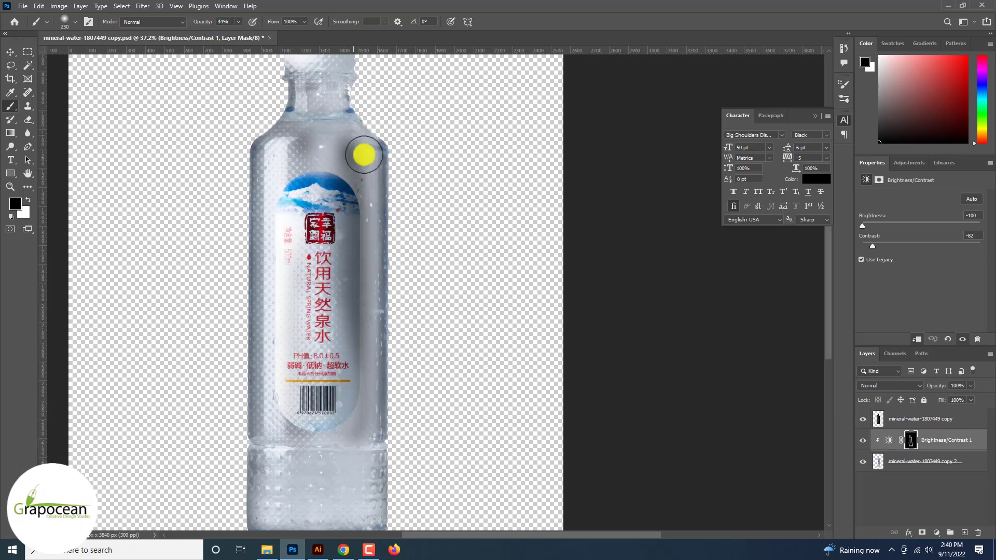
{"action": "scroll", "coordinate": [404, 261], "scroll_direction": "down", "scroll_amount": 5}
{"action": "scroll", "coordinate": [412, 263], "scroll_direction": "down", "scroll_amount": 4}
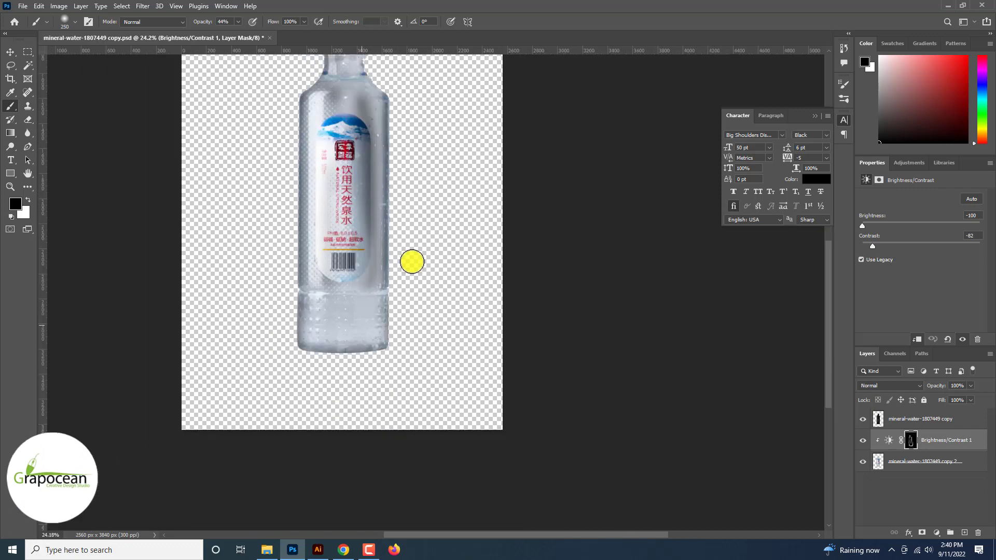
- Paint straight horizontal shading bands across the bottle's ribbed base on the mask with a size 70 white brush at 44% opacity
{"action": "scroll", "coordinate": [361, 332], "scroll_direction": "up", "scroll_amount": 5}
{"action": "key", "text": "x"}
{"action": "left_click", "coordinate": [379, 314]}
{"action": "key", "text": "ctrl+z"}
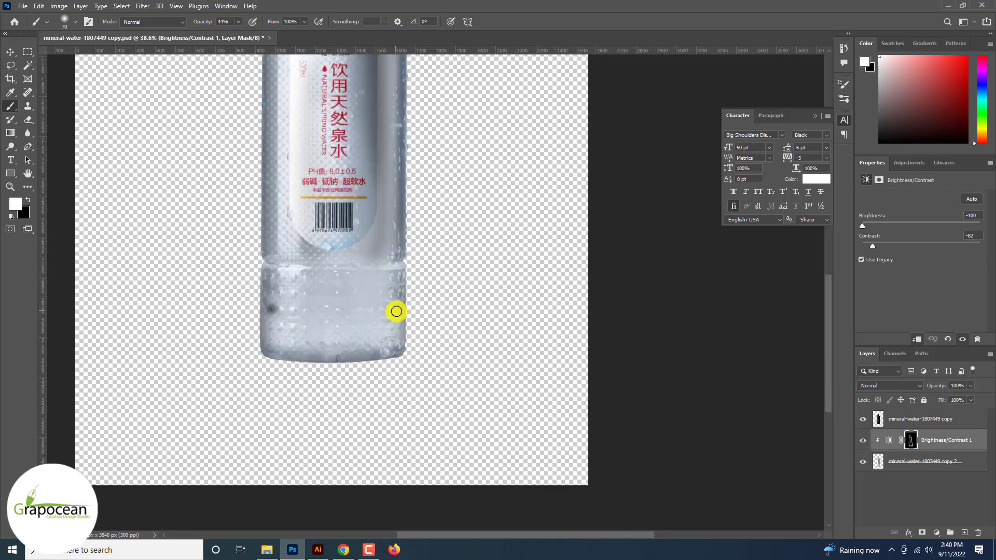
{"action": "left_click", "coordinate": [396, 311], "text": "shift"}
{"action": "left_click", "coordinate": [271, 326]}
{"action": "left_click", "coordinate": [392, 327], "text": "shift"}
{"action": "left_click", "coordinate": [275, 346]}
{"action": "left_click", "coordinate": [392, 346], "text": "shift"}
{"action": "left_click", "coordinate": [391, 291]}
{"action": "left_click", "coordinate": [277, 295], "text": "shift"}
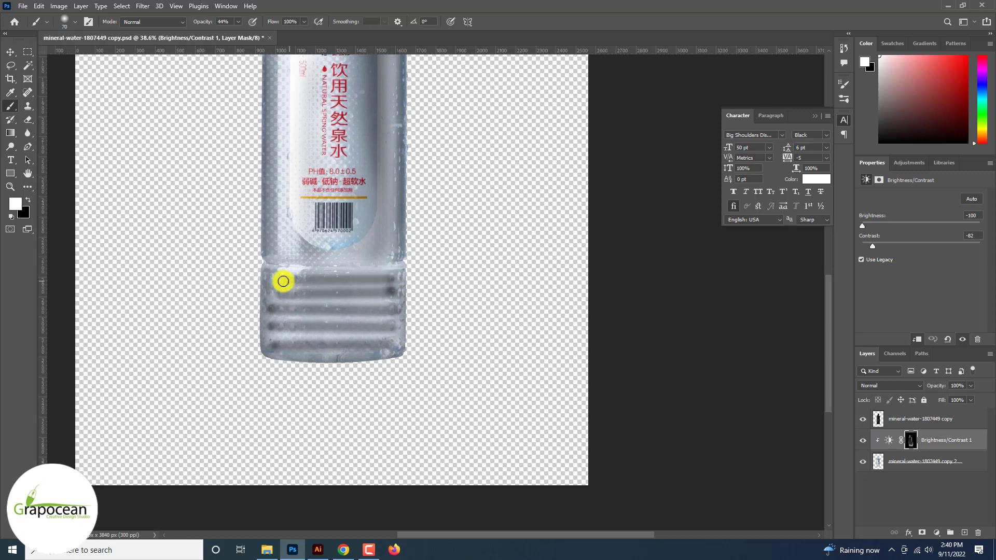
- Soften the shading bands on the bottle's base by painting black over them on the adjustment mask
{"action": "scroll", "coordinate": [263, 349], "scroll_direction": "up", "scroll_amount": 3}
{"action": "key", "text": "x"}
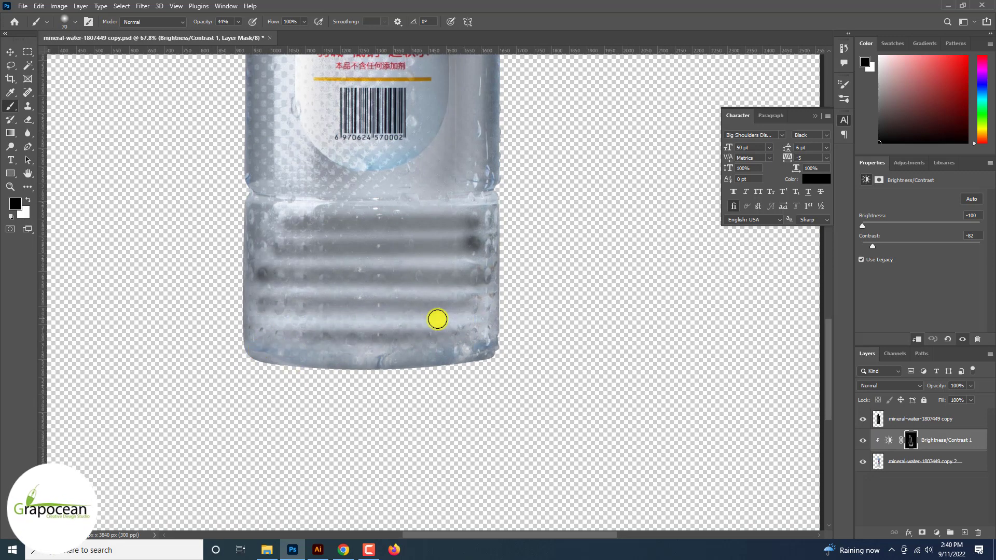
{"action": "left_click", "coordinate": [470, 226]}
{"action": "left_click", "coordinate": [302, 232], "text": "shift"}
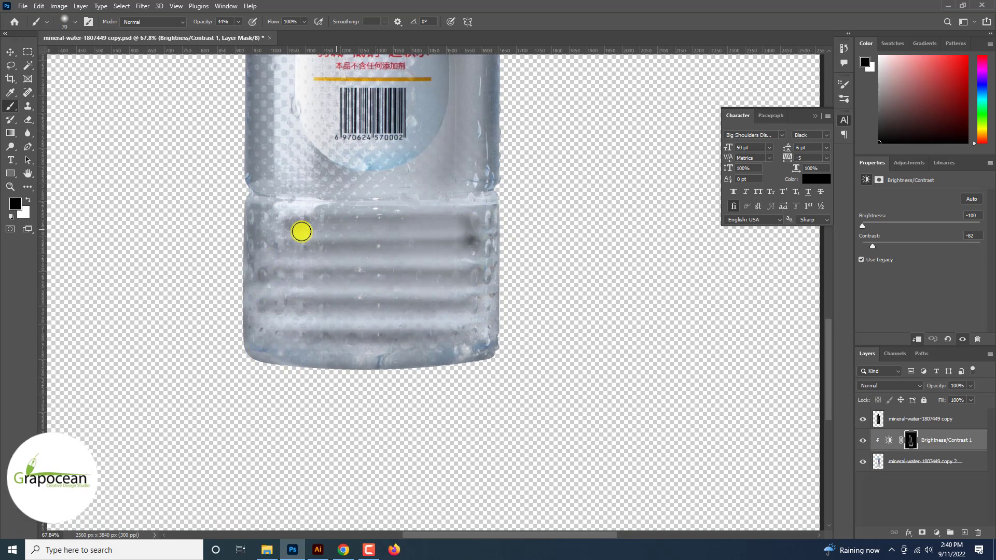
{"action": "left_click", "coordinate": [476, 239]}
{"action": "scroll", "coordinate": [487, 274], "scroll_direction": "down", "scroll_amount": 6}
{"action": "scroll", "coordinate": [520, 282], "scroll_direction": "up", "scroll_amount": 3}
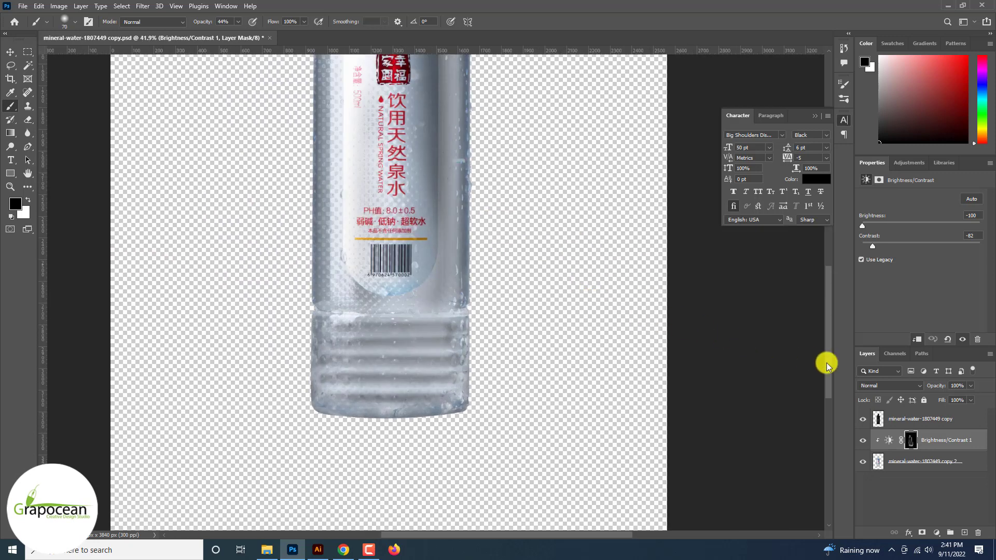
- Try the Linear Dodge (Add) blend mode on the Brightness/Contrast 1 adjustment and undo it
{"action": "left_click", "coordinate": [889, 386]}
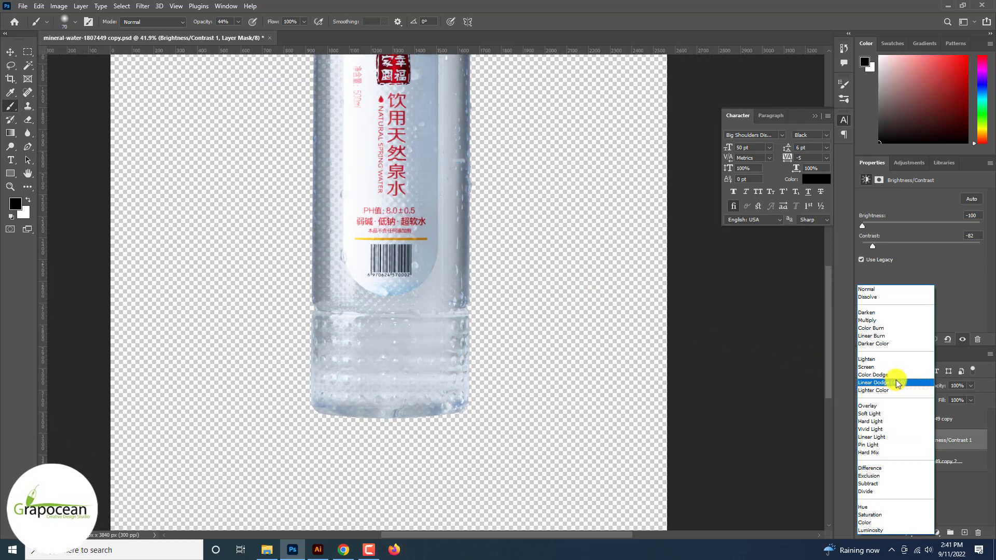
{"action": "left_click", "coordinate": [897, 383]}
{"action": "key", "text": "ctrl+z"}
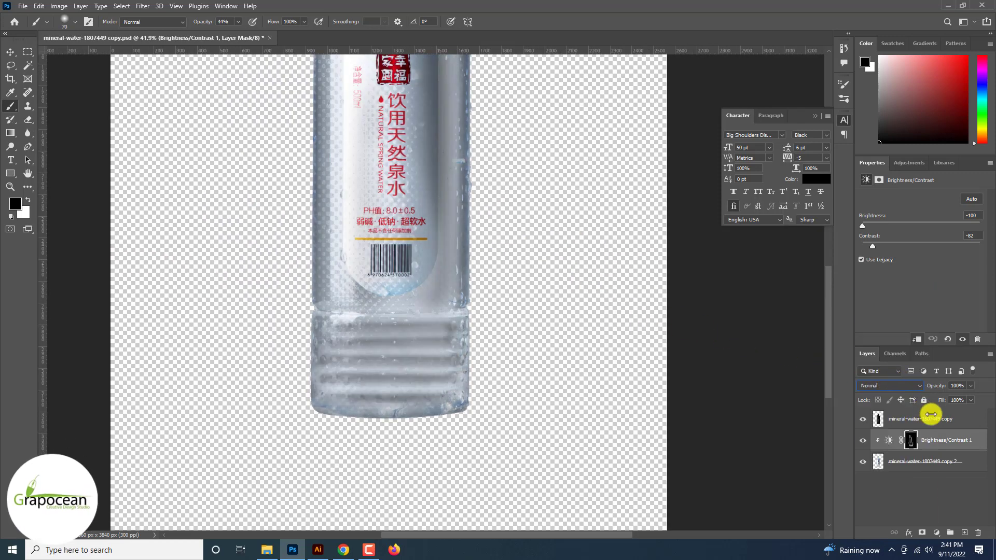
- Duplicate the Brightness/Contrast 1 adjustment and clip the copy to the bottle layer beneath
{"action": "left_click", "coordinate": [956, 441]}
{"action": "key", "text": "ctrl+j"}
{"action": "left_click", "coordinate": [889, 385]}
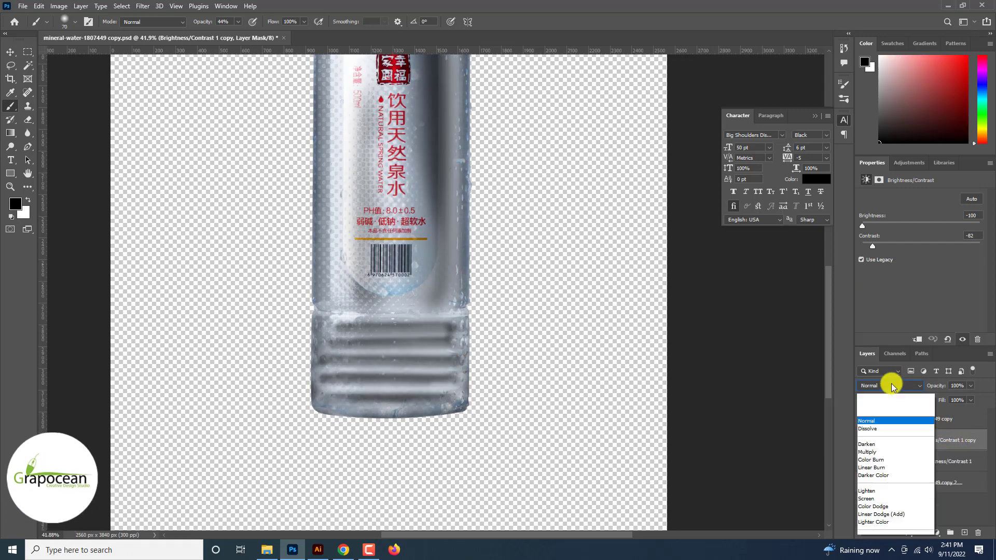
{"action": "left_click", "coordinate": [758, 430]}
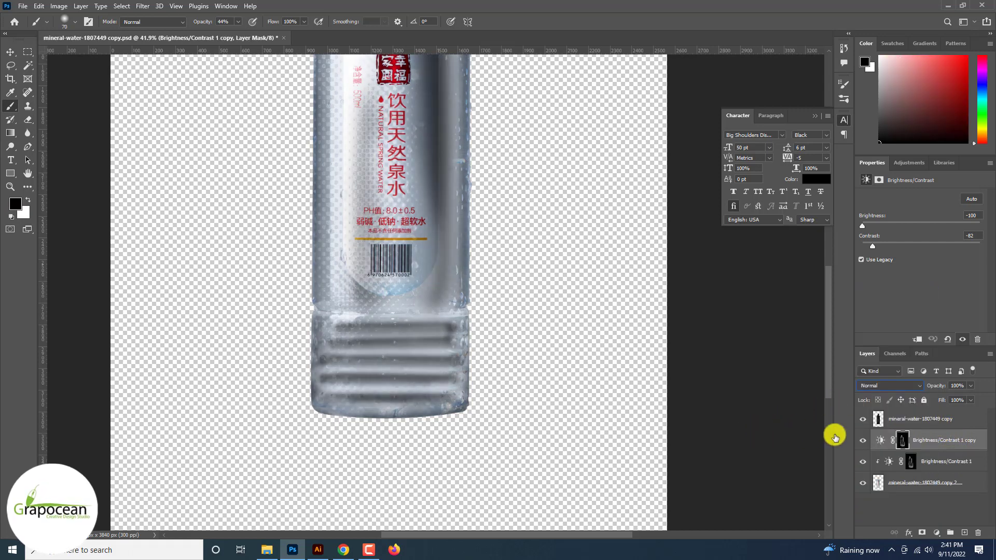
{"action": "right_click", "coordinate": [934, 440]}
{"action": "left_click", "coordinate": [839, 300]}
{"action": "left_click", "coordinate": [887, 385]}
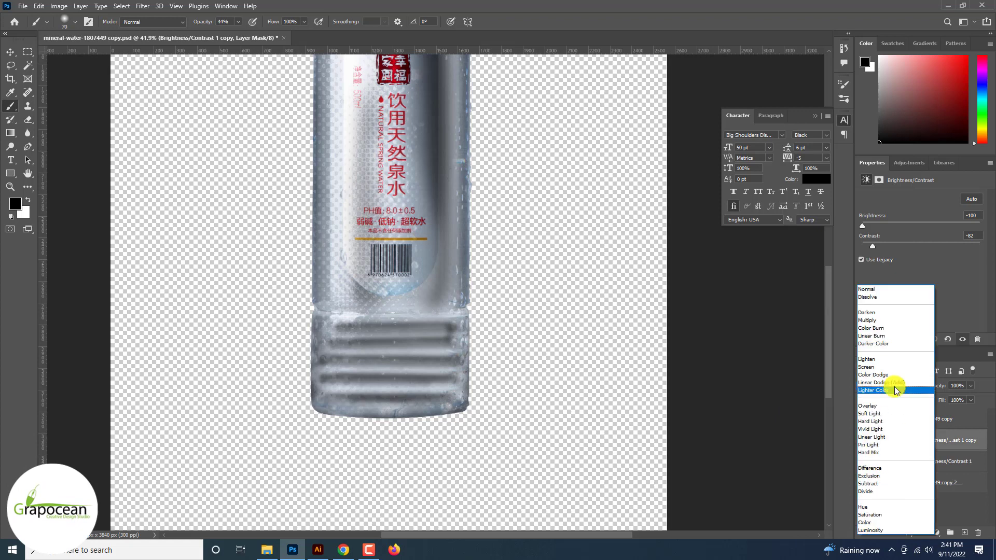
{"action": "left_click", "coordinate": [722, 449]}
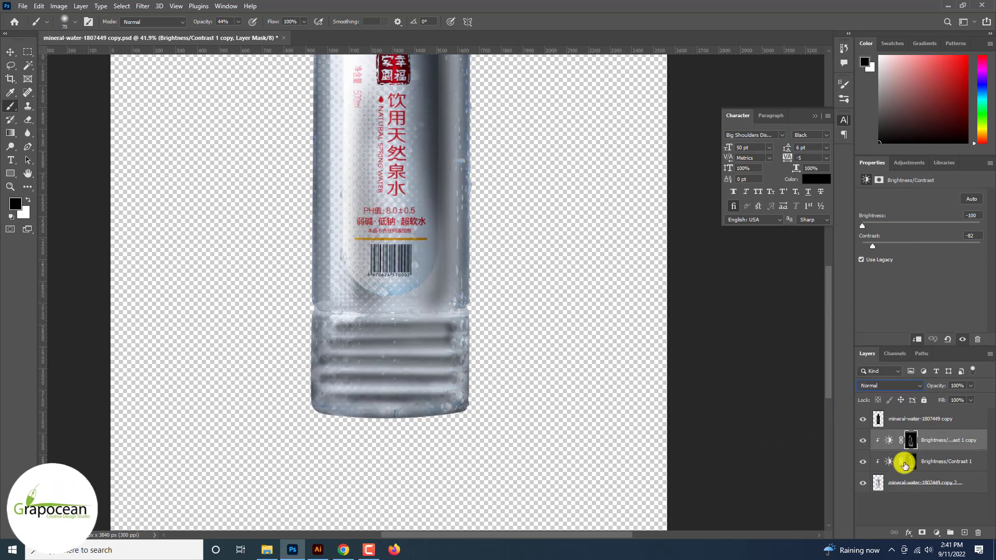
- Hide the duplicate adjustment and set the blend mode of Brightness/Contrast 1 to Linear Dodge (Add)
{"action": "left_click", "coordinate": [950, 463]}
{"action": "left_click", "coordinate": [897, 386]}
{"action": "left_click", "coordinate": [706, 427]}
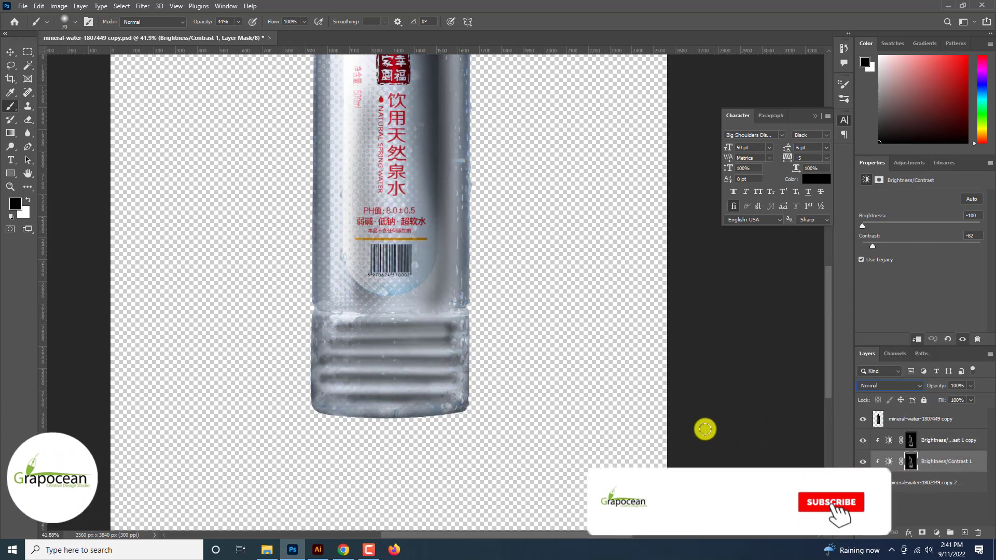
{"action": "left_click", "coordinate": [863, 440]}
{"action": "left_click", "coordinate": [894, 461]}
{"action": "left_click", "coordinate": [901, 385]}
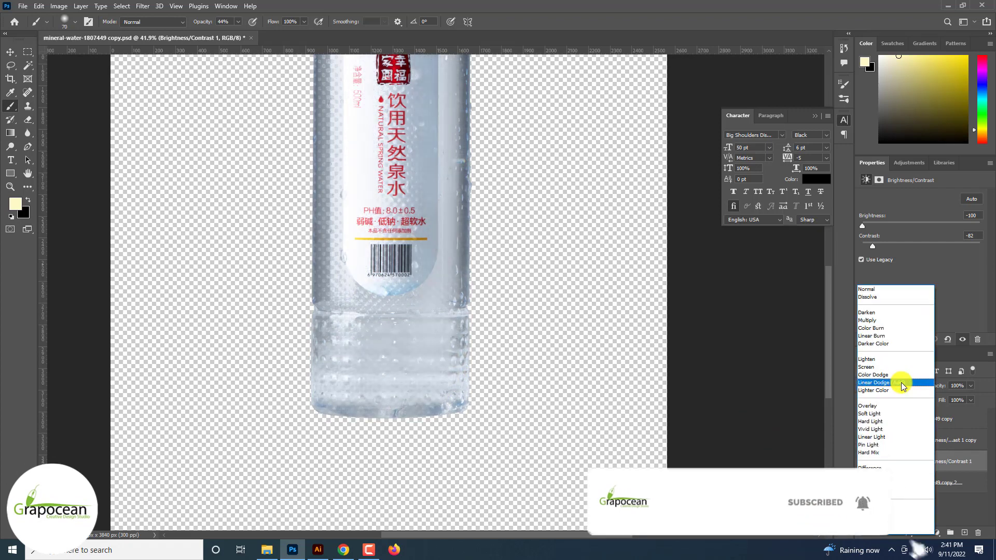
{"action": "left_click", "coordinate": [904, 382]}
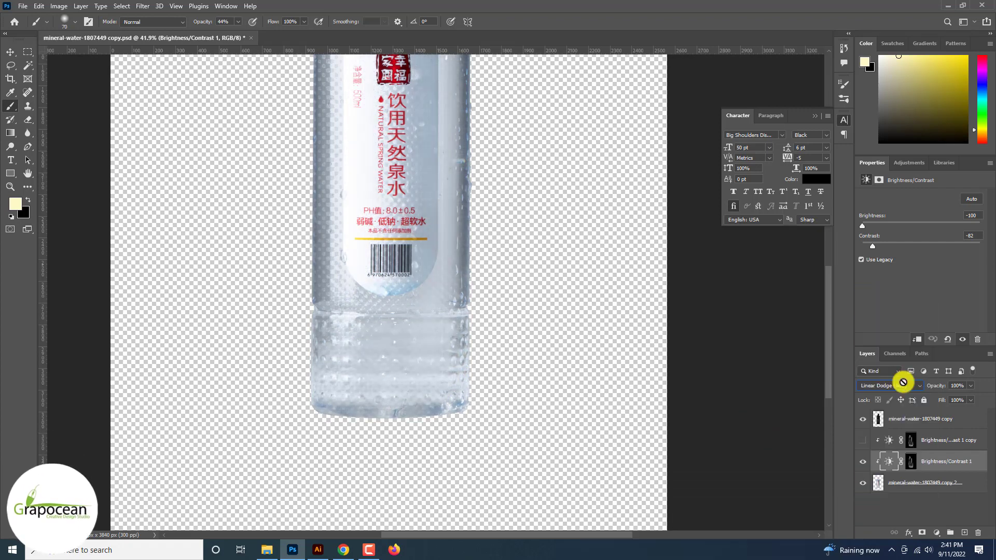
- Invert the mask of the duplicate Brightness/Contrast adjustment and show the layer again
{"action": "left_click", "coordinate": [912, 440]}
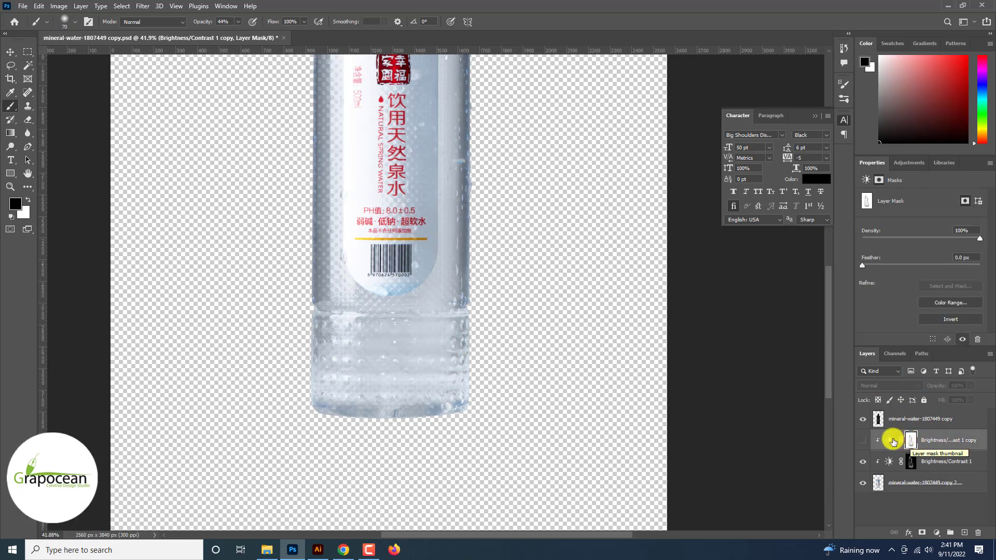
{"action": "left_click", "coordinate": [862, 441]}
- Cycle through the blend modes for the duplicate Brightness/Contrast adjustment and set it to Overlay
{"action": "left_click", "coordinate": [936, 437]}
{"action": "left_click", "coordinate": [898, 388]}
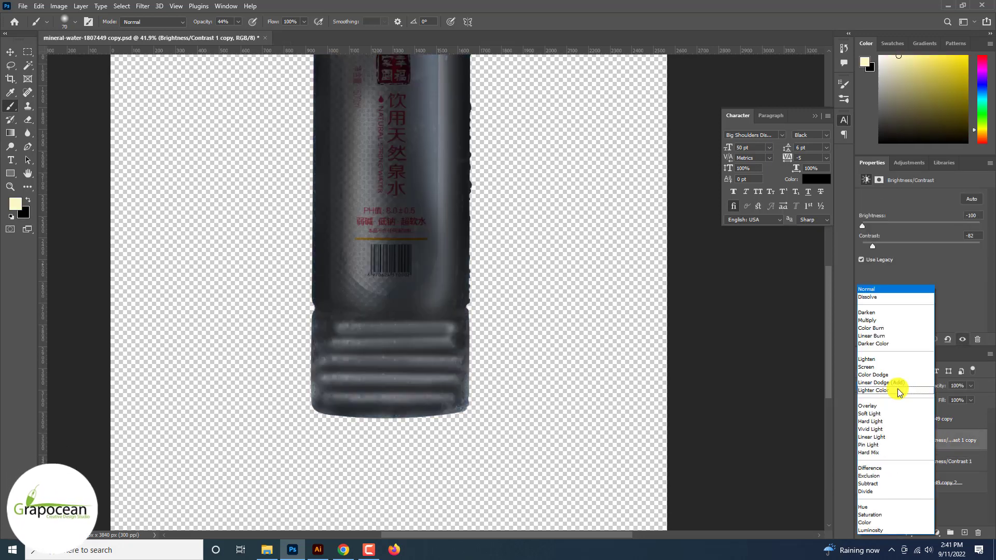
{"action": "key", "text": "Down"}
{"action": "key", "text": "Down"}
{"action": "key", "text": "Down"}
{"action": "key", "text": "Down"}
{"action": "key", "text": "Down"}
{"action": "key", "text": "Down"}
{"action": "key", "text": "Down"}
{"action": "key", "text": "Down"}
{"action": "key", "text": "Down"}
{"action": "key", "text": "Down"}
{"action": "key", "text": "Down"}
{"action": "key", "text": "Down"}
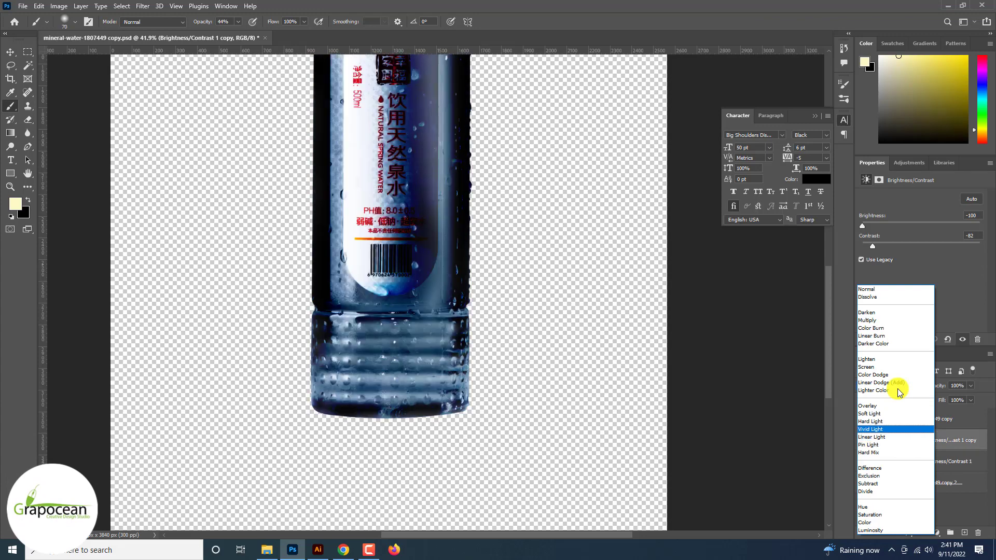
{"action": "key", "text": "Up"}
{"action": "key", "text": "Up"}
{"action": "key", "text": "Up"}
{"action": "key", "text": "Up"}
{"action": "key", "text": "Up"}
{"action": "key", "text": "Up"}
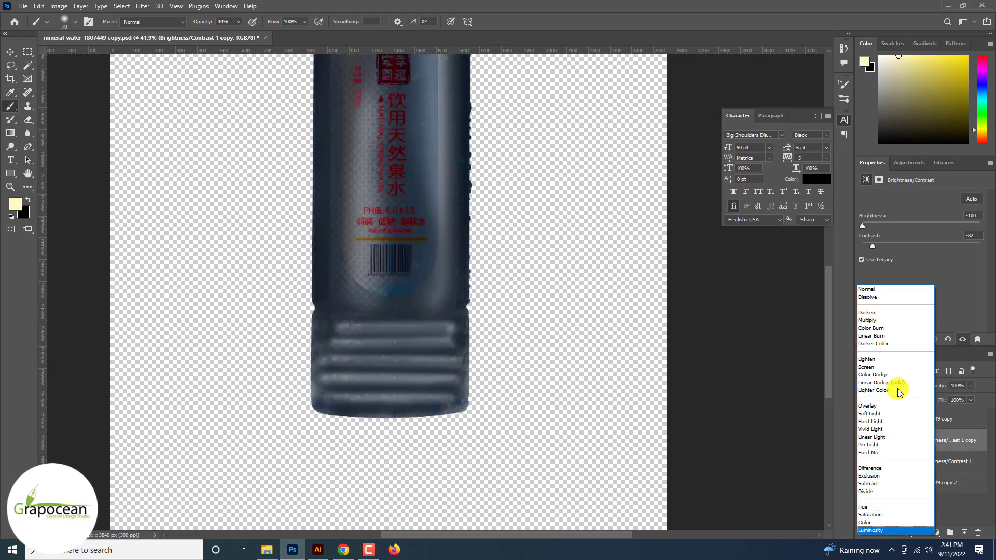
{"action": "key", "text": "Up"}
{"action": "key", "text": "Up"}
{"action": "key", "text": "Up"}
{"action": "key", "text": "Up"}
{"action": "key", "text": "Up"}
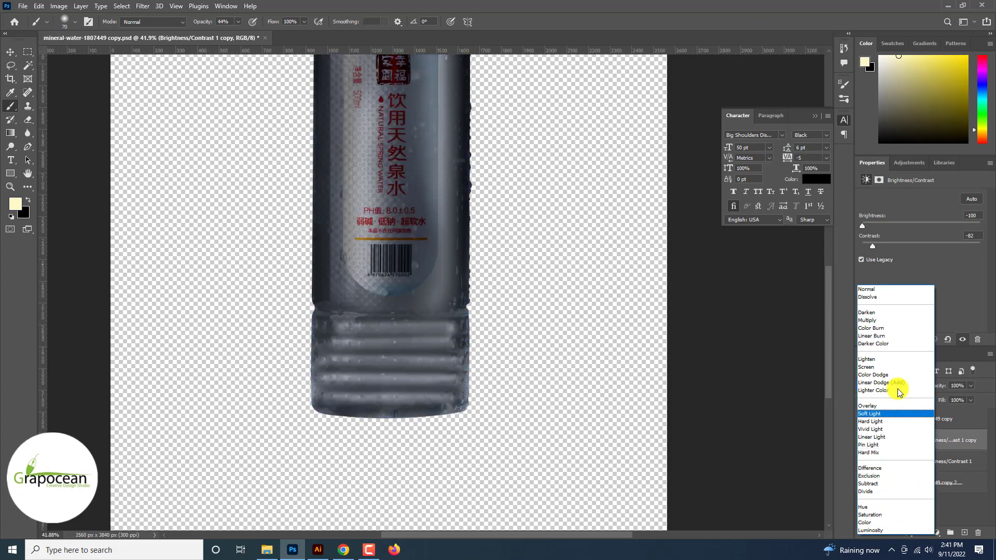
{"action": "left_click", "coordinate": [888, 405]}
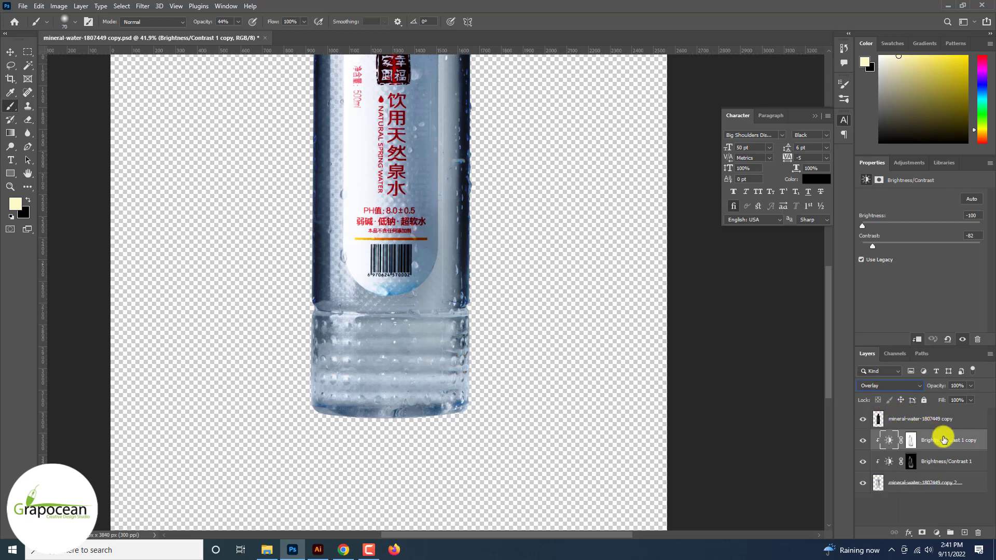
- Set the duplicate adjustment's Blend If ranges to 0/78 and 120/255 for This Layer, 0/101 and 180/255 for Underlying Layer
{"action": "right_click", "coordinate": [942, 439]}
{"action": "left_click", "coordinate": [869, 101]}
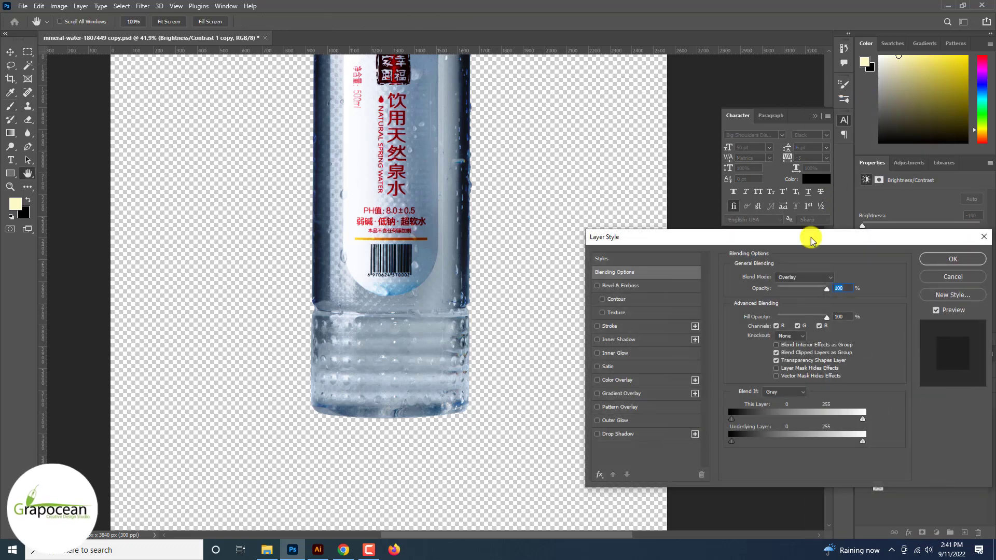
{"action": "mouse_move", "coordinate": [731, 419]}
{"action": "left_mouse_down"}
{"action": "mouse_move", "coordinate": [780, 420]}
{"action": "mouse_move", "coordinate": [771, 421]}
{"action": "mouse_move", "coordinate": [783, 441]}
{"action": "left_mouse_up"}
{"action": "left_click_drag", "start_coordinate": [861, 441], "coordinate": [824, 441]}
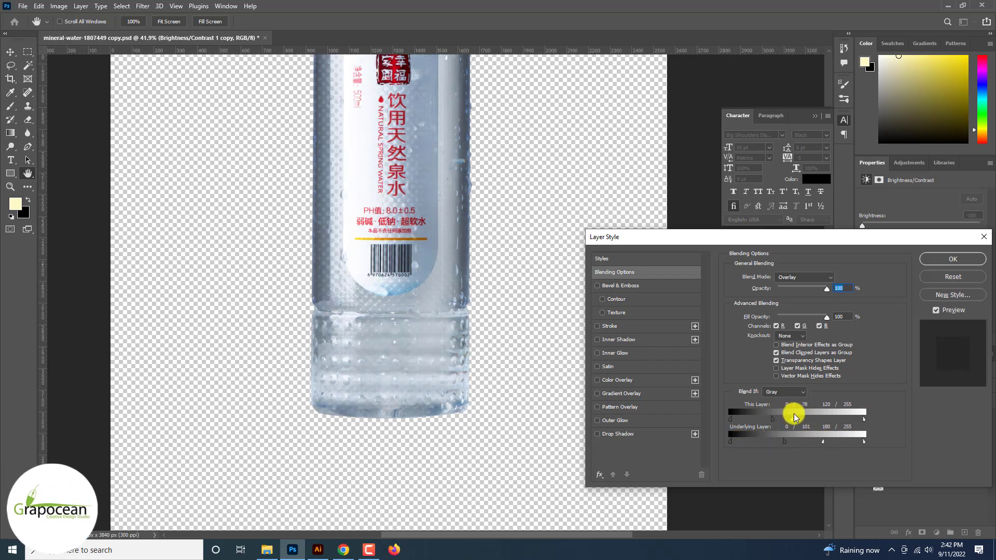
{"action": "left_click", "coordinate": [952, 258]}
- Save the retouched bottle document, switch to Illustrator and update the linked bottle image on the artboard
{"action": "key", "text": "ctrl+minus"}
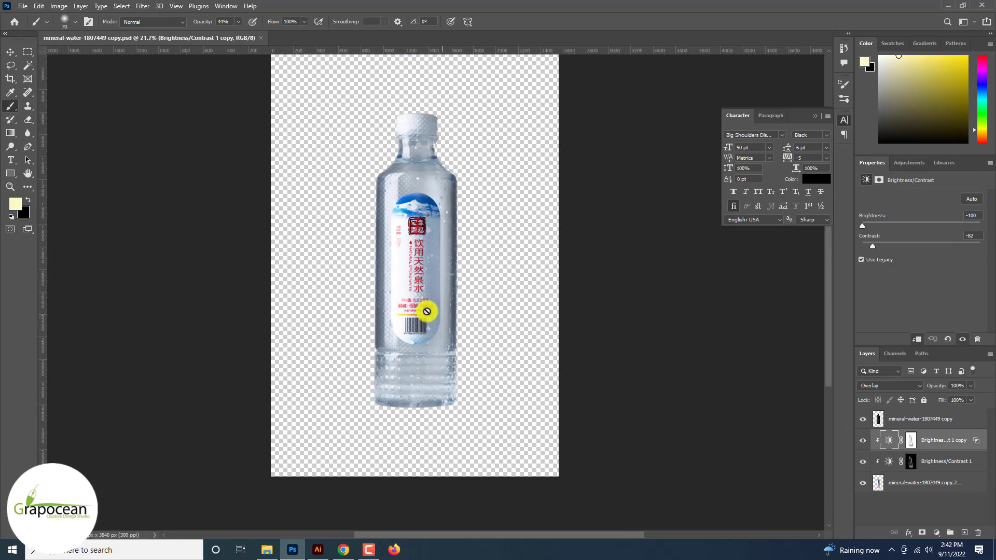
{"action": "left_click", "coordinate": [318, 550]}
{"action": "left_click", "coordinate": [545, 287]}
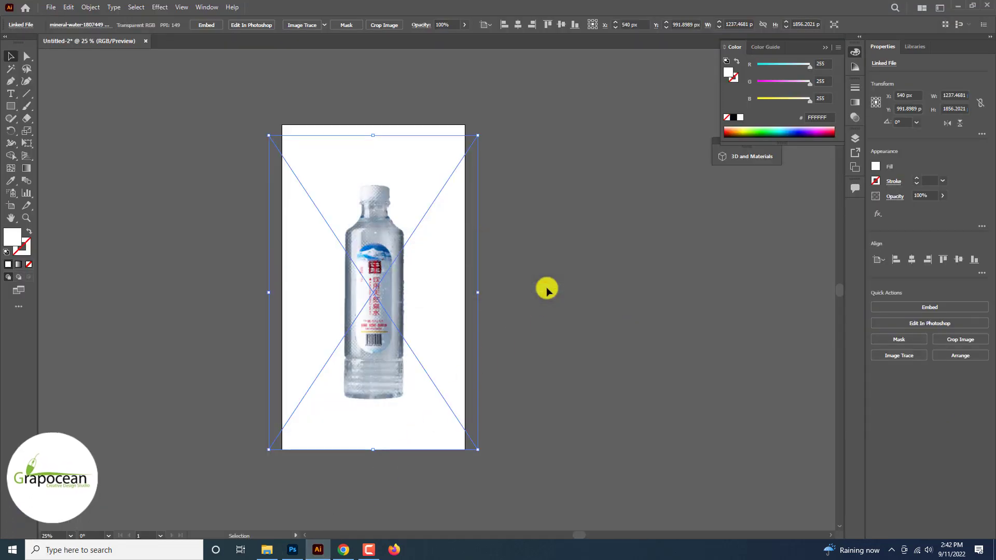
{"action": "key", "text": "ctrl+plus"}
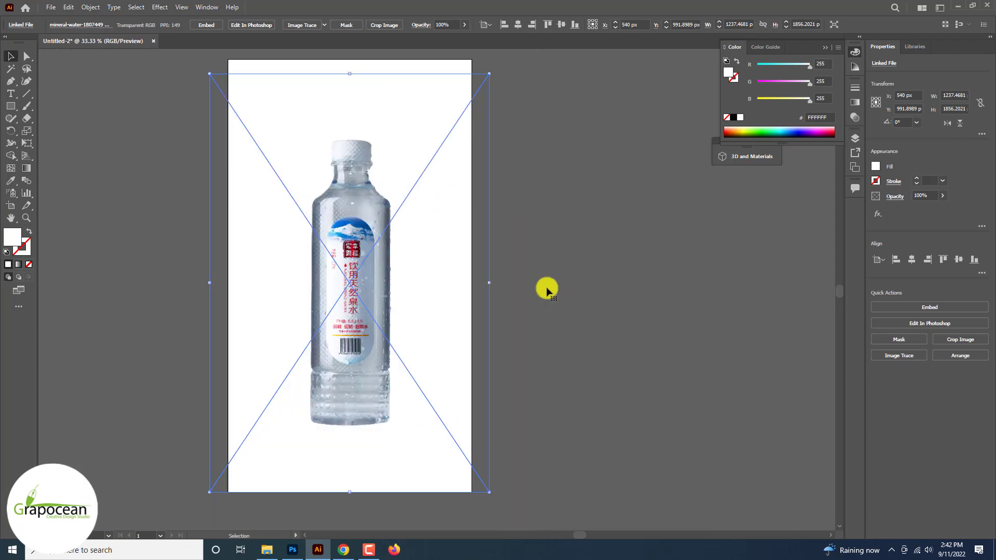
- Switch to Photoshop, add a Solid Color fill layer in #fef8c5 and move it beneath all the bottle layers
{"action": "left_click", "coordinate": [293, 551]}
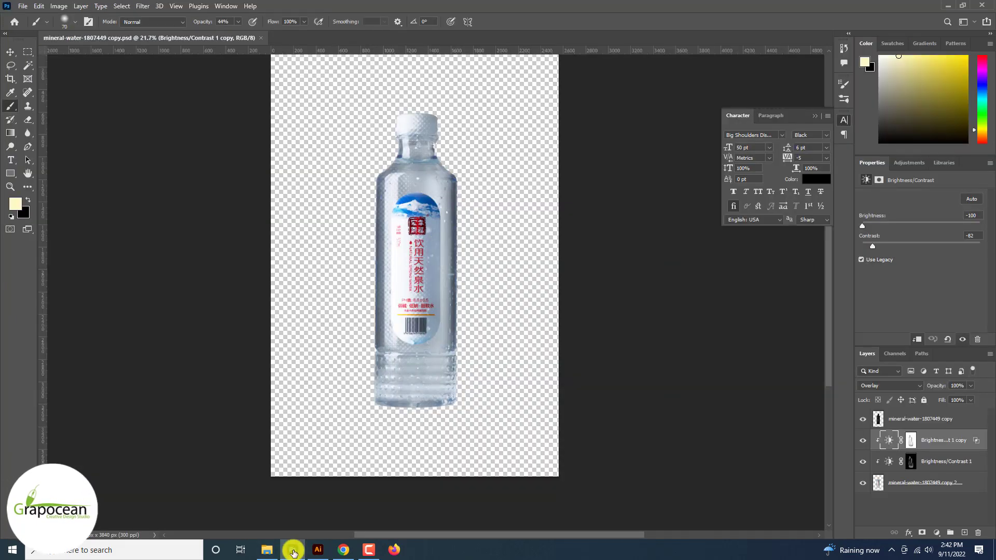
{"action": "left_click", "coordinate": [936, 533]}
{"action": "left_click", "coordinate": [954, 351]}
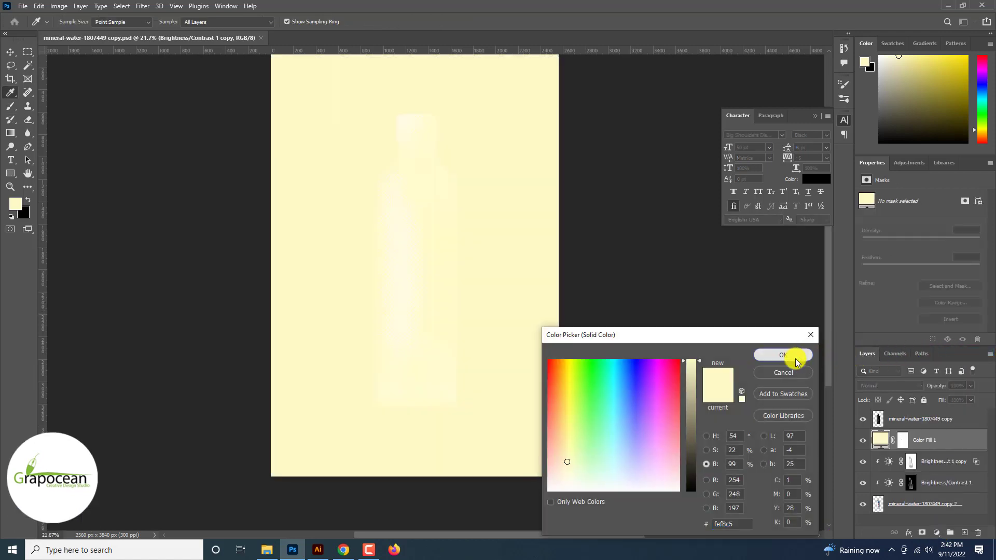
{"action": "left_click", "coordinate": [791, 356]}
{"action": "mouse_move", "coordinate": [955, 444]}
{"action": "left_mouse_down"}
{"action": "mouse_move", "coordinate": [948, 516]}
{"action": "mouse_move", "coordinate": [936, 516]}
{"action": "left_mouse_up"}
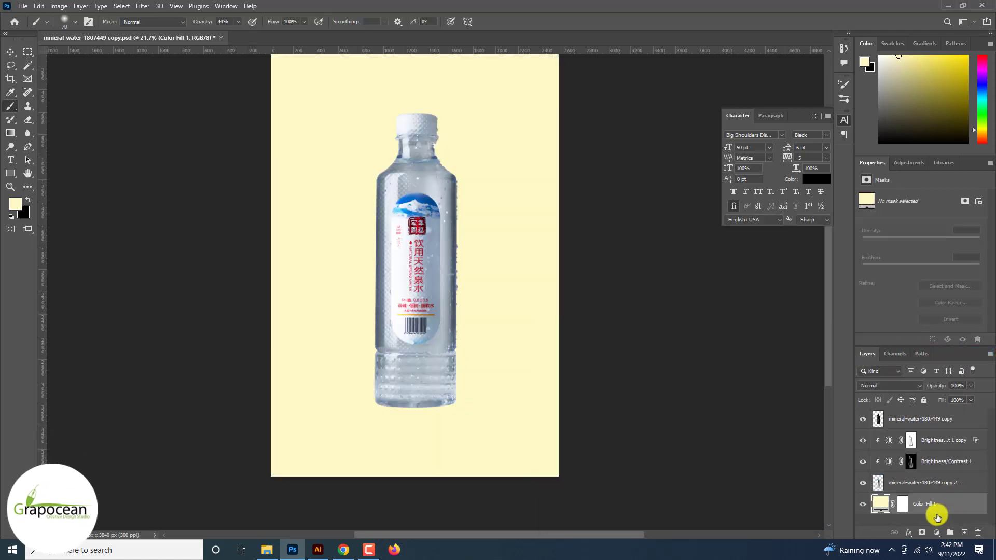
- Recolor the background fill by sampling colors from the bottle, settling on the light grey-blue at the label's lower edge
{"action": "double_click", "coordinate": [888, 505]}
{"action": "left_click", "coordinate": [431, 200]}
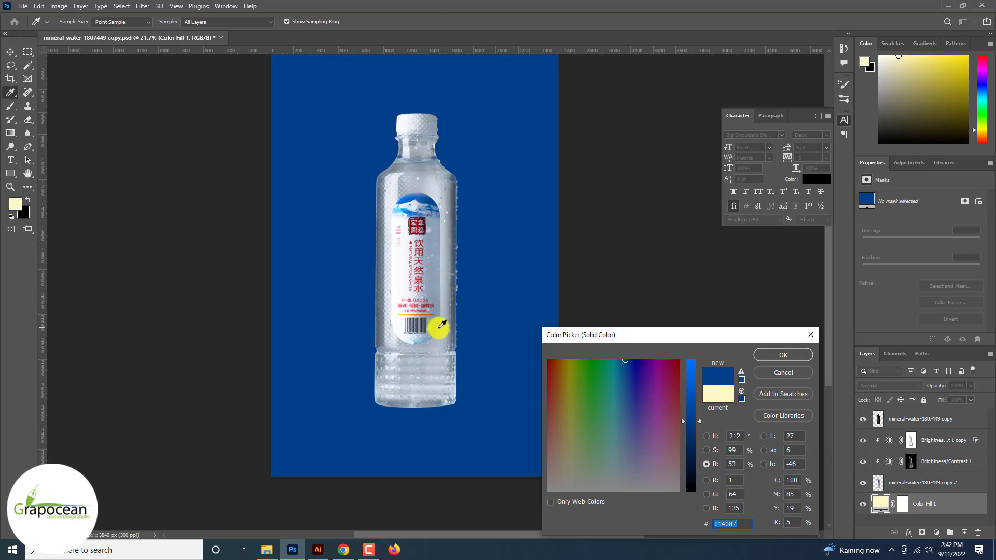
{"action": "left_click", "coordinate": [437, 312]}
{"action": "left_click", "coordinate": [408, 269]}
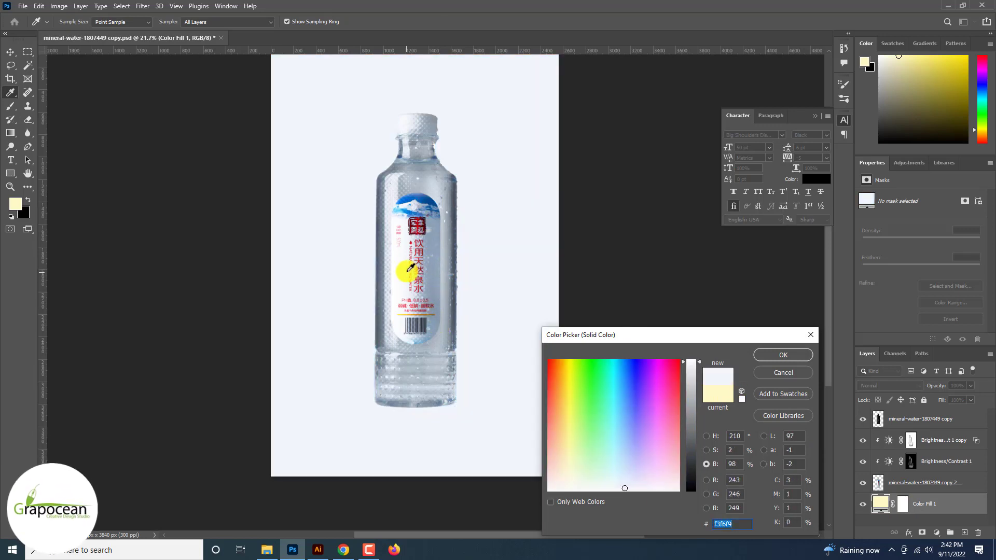
{"action": "left_click", "coordinate": [419, 206]}
{"action": "left_click", "coordinate": [418, 209]}
{"action": "left_click", "coordinate": [426, 201]}
{"action": "left_click", "coordinate": [430, 198]}
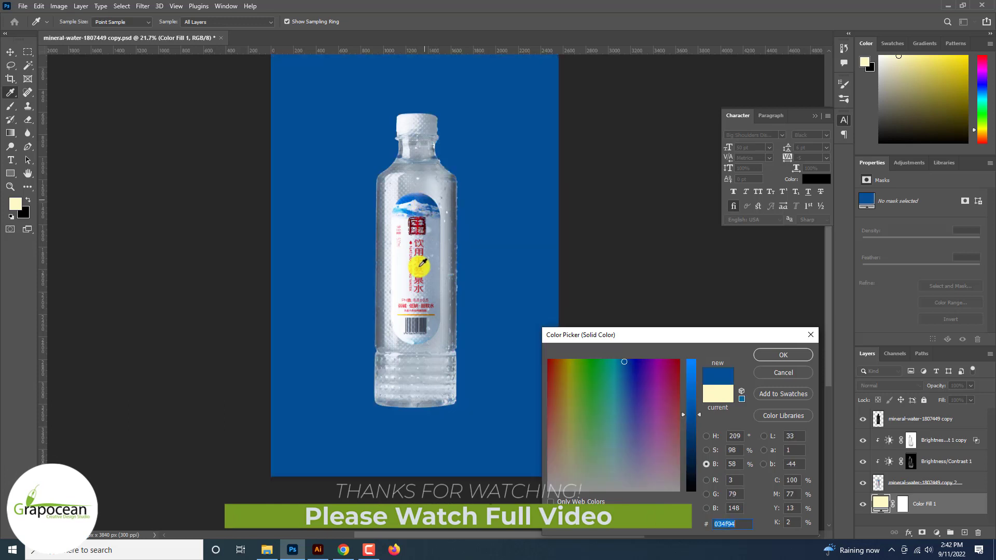
{"action": "left_click", "coordinate": [409, 347]}
{"action": "left_click", "coordinate": [762, 355]}
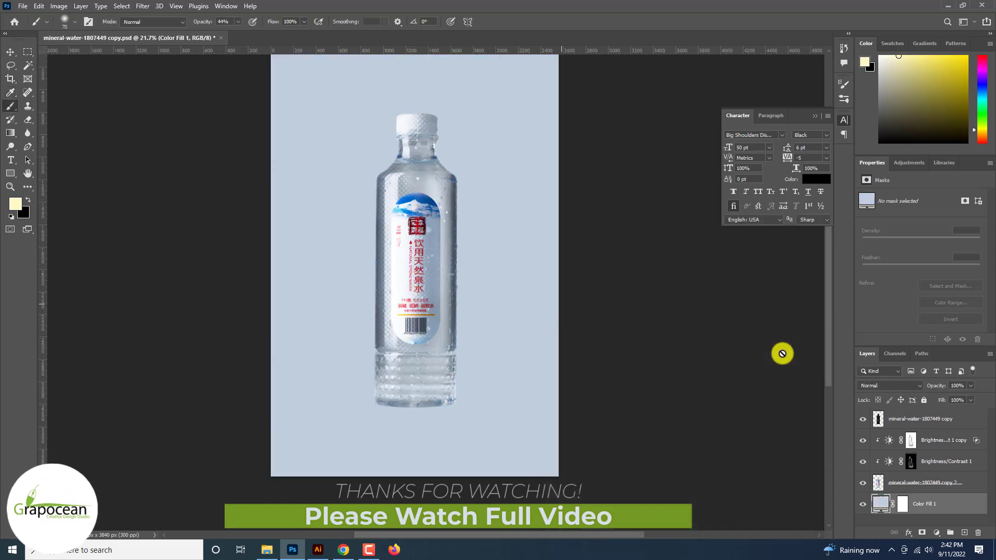
{"action": "left_click", "coordinate": [10, 53]}
{"action": "scroll", "coordinate": [498, 278], "scroll_direction": "down", "scroll_amount": 5}
{"action": "scroll", "coordinate": [480, 278], "scroll_direction": "up", "scroll_amount": 8}
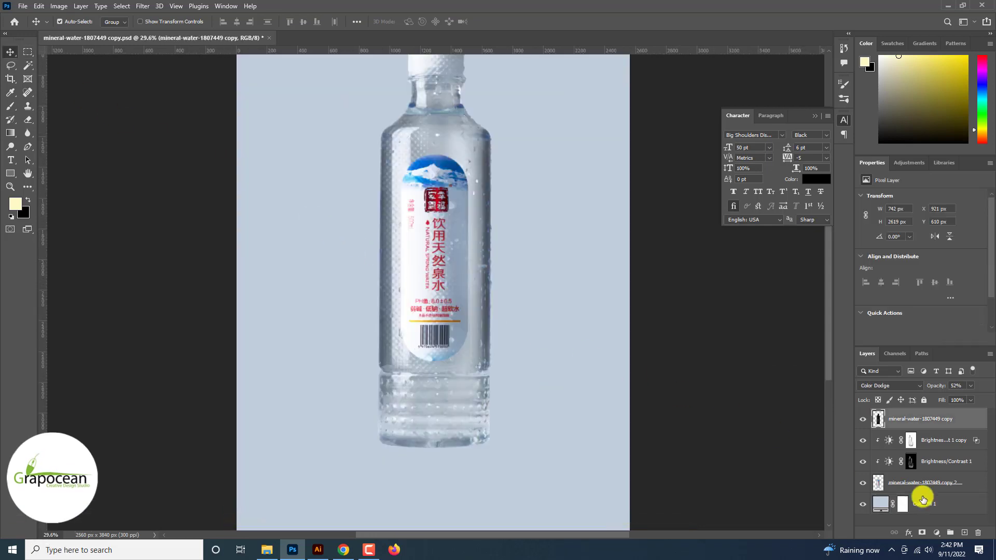
{"action": "left_click", "coordinate": [921, 532]}
{"action": "left_click", "coordinate": [931, 351]}
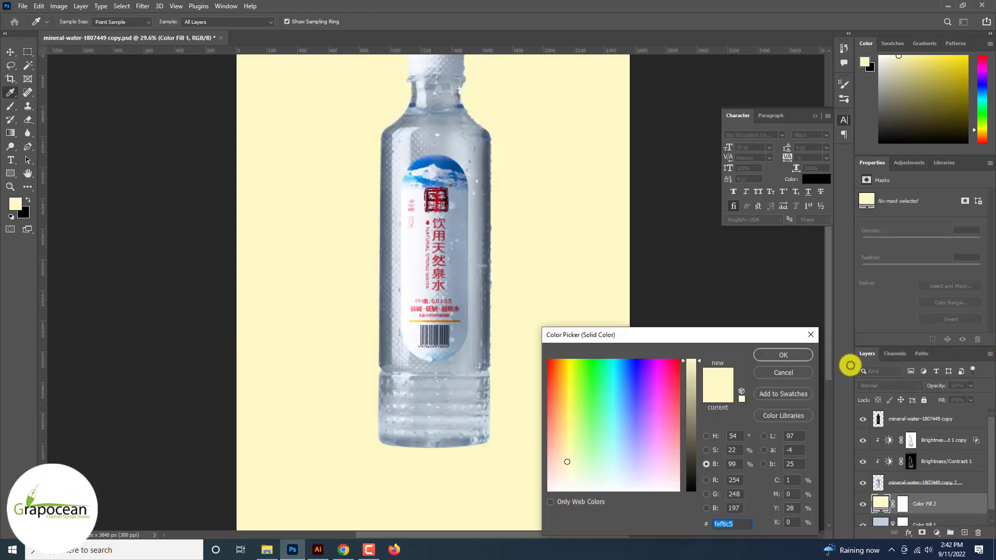
{"action": "left_click", "coordinate": [793, 372]}
- Duplicate the Color Fill 1 layer and brighten the copy's color to a very pale blue
{"action": "left_click_drag", "start_coordinate": [967, 531], "coordinate": [968, 530]}
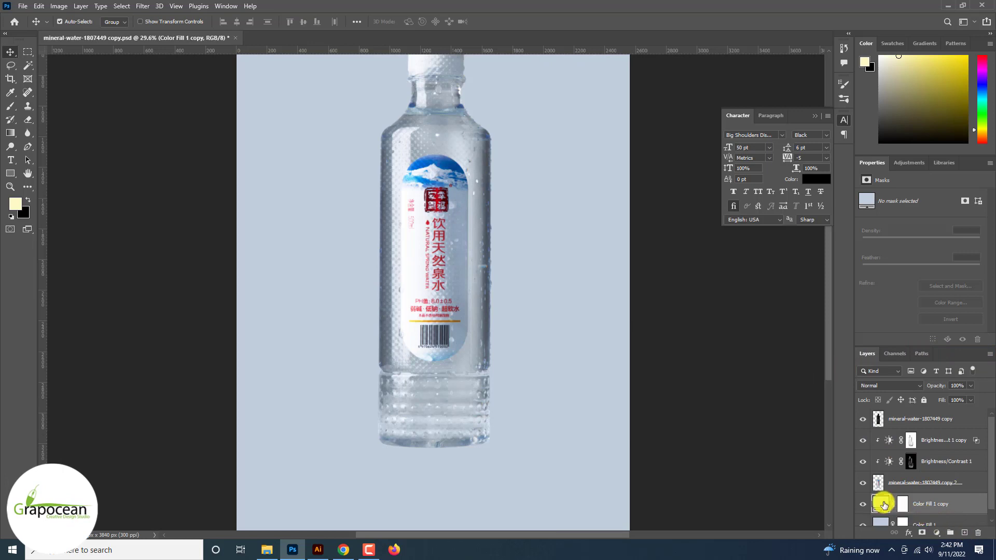
{"action": "double_click", "coordinate": [880, 504]}
{"action": "left_click_drag", "start_coordinate": [692, 378], "coordinate": [695, 345]}
{"action": "left_click", "coordinate": [778, 355]}
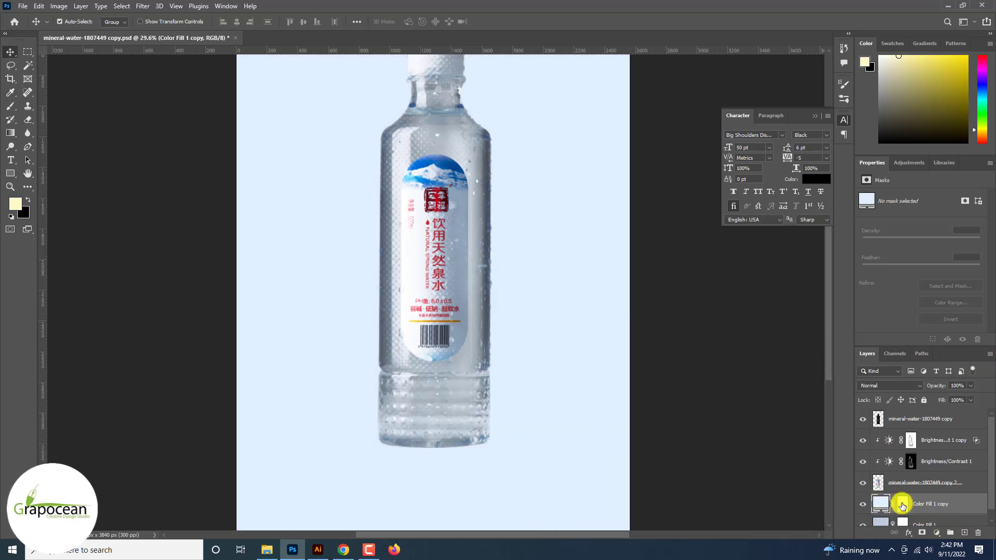
- Invert the Color Fill 1 copy's mask and paint white along the bottle with a soft 1200 px brush as a glow
{"action": "left_click", "coordinate": [902, 504]}
{"action": "key", "text": "ctrl+i"}
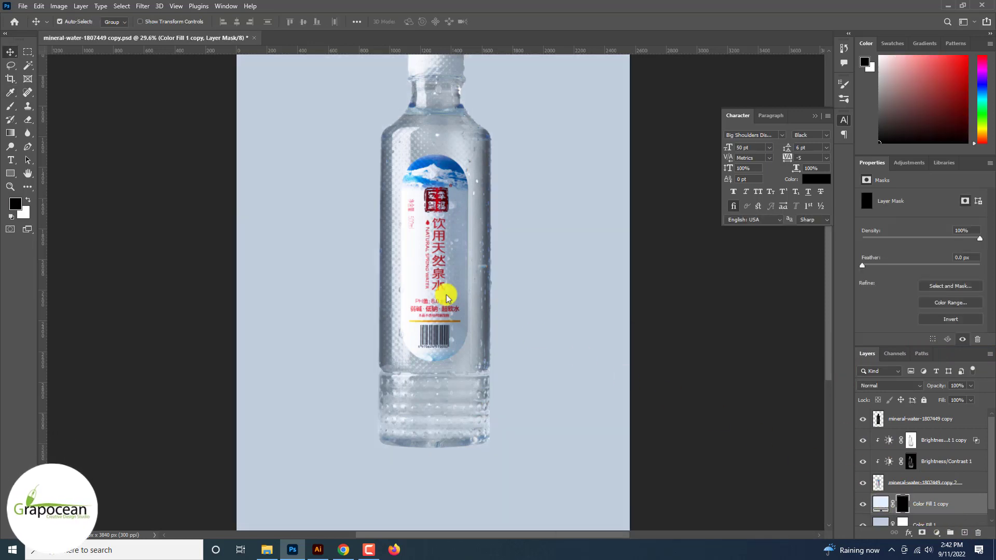
{"action": "left_click", "coordinate": [11, 103]}
{"action": "left_click", "coordinate": [62, 104]}
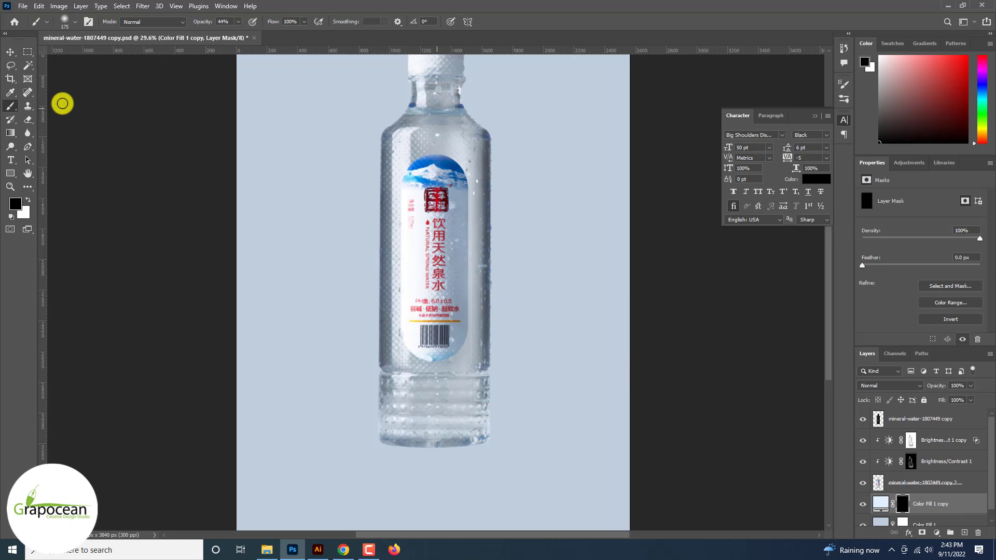
{"action": "key", "text": "bracketright"}
{"action": "key", "text": "bracketright"}
{"action": "key", "text": "bracketright"}
{"action": "key", "text": "bracketright"}
{"action": "key", "text": "bracketright"}
{"action": "key", "text": "bracketright"}
{"action": "key", "text": "bracketright"}
{"action": "key", "text": "bracketright"}
{"action": "key", "text": "bracketright"}
{"action": "key", "text": "bracketleft"}
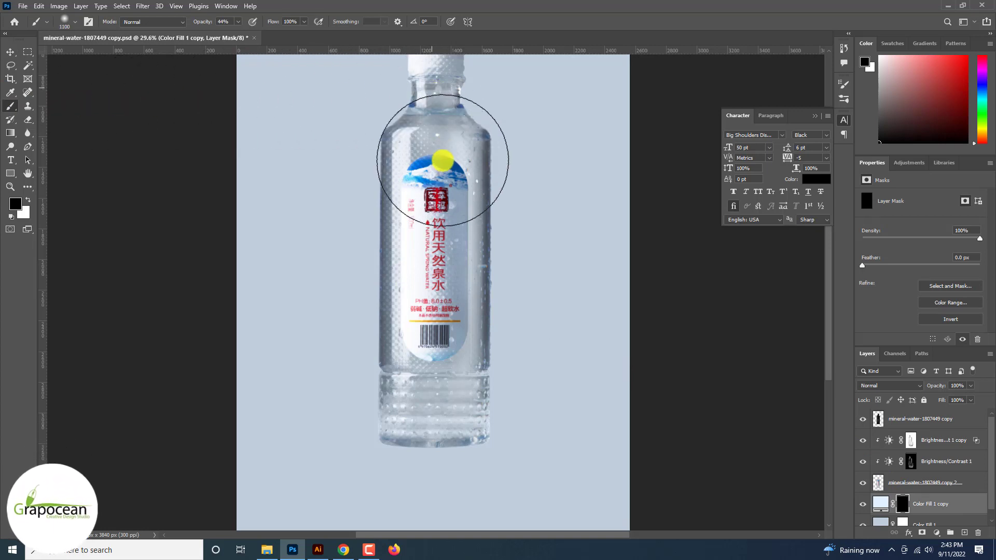
{"action": "key", "text": "x"}
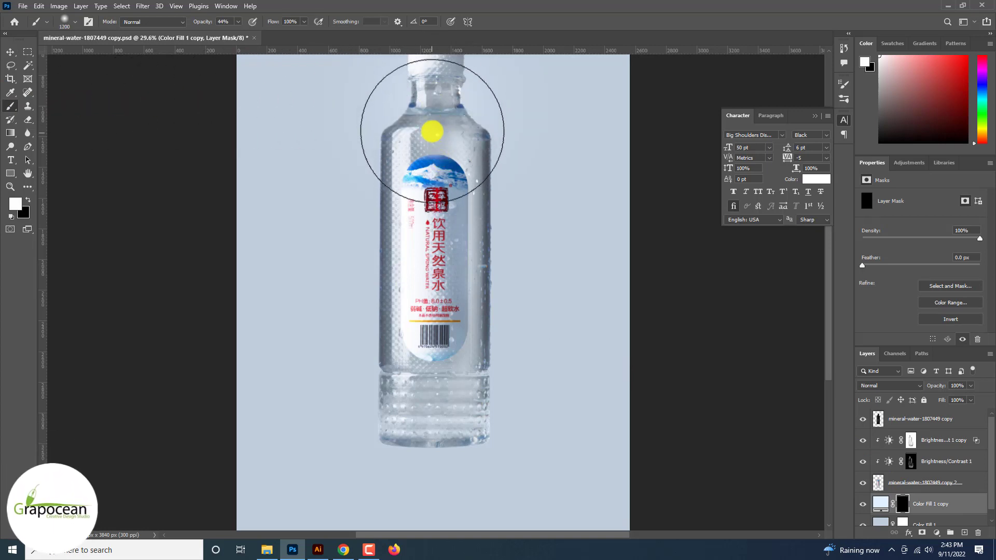
{"action": "mouse_move", "coordinate": [440, 214]}
{"action": "left_mouse_down"}
{"action": "mouse_move", "coordinate": [422, 400]}
{"action": "mouse_move", "coordinate": [437, 404]}
{"action": "left_mouse_up"}
{"action": "scroll", "coordinate": [440, 62], "scroll_direction": "up", "scroll_amount": 4}
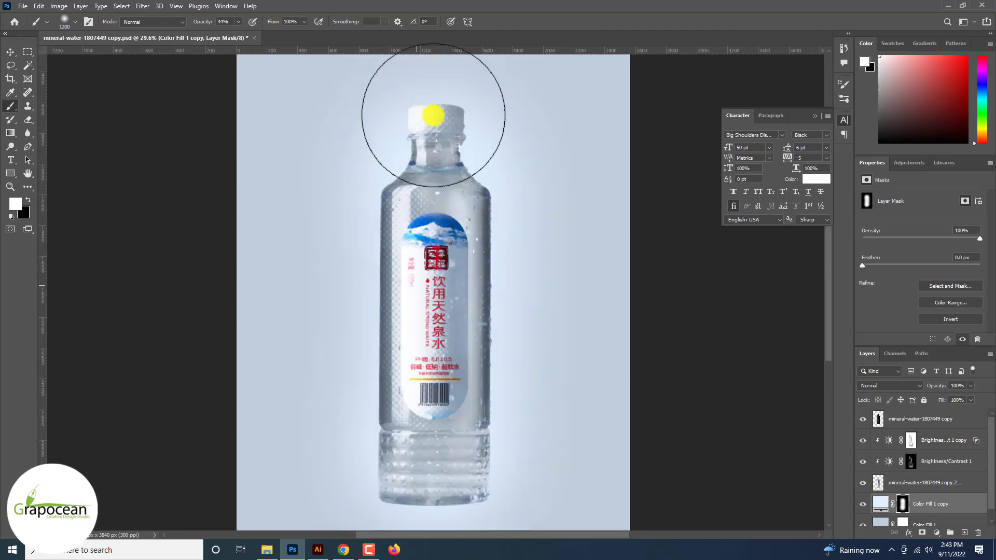
{"action": "scroll", "coordinate": [778, 460], "scroll_direction": "down", "scroll_amount": 2}
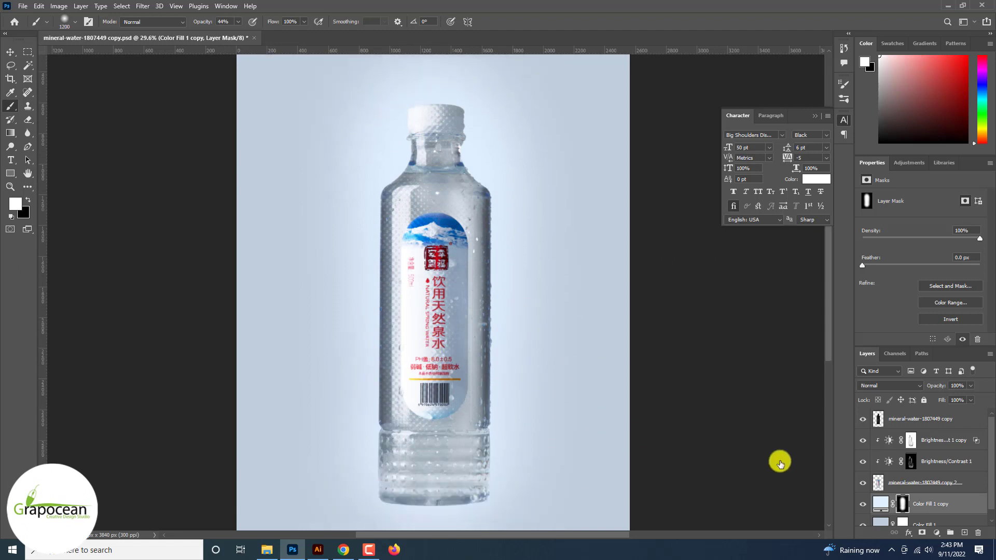
- Toggle layer visibility to compare the effects, then duplicate the base bottle layer and hide its original
{"action": "left_click", "coordinate": [929, 483]}
{"action": "left_click", "coordinate": [864, 483]}
{"action": "left_click", "coordinate": [862, 468]}
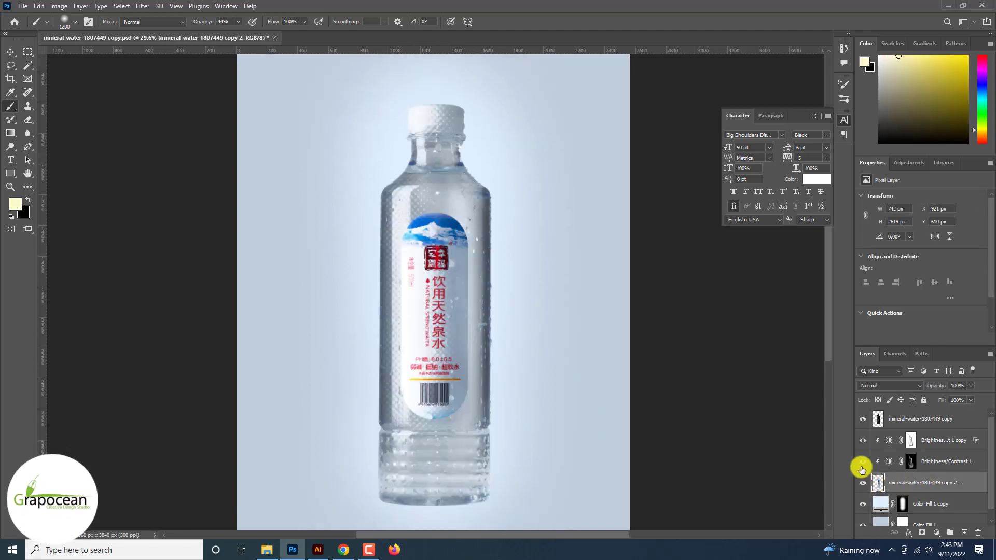
{"action": "left_click", "coordinate": [860, 420]}
{"action": "left_click", "coordinate": [860, 420]}
{"action": "left_click", "coordinate": [861, 420]}
{"action": "left_click", "coordinate": [860, 420]}
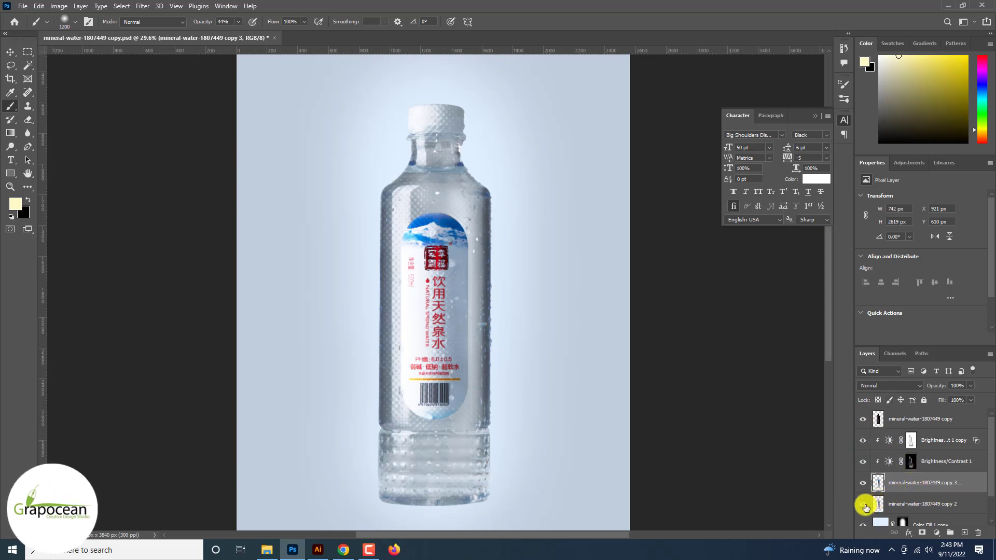
{"action": "left_click", "coordinate": [892, 386]}
{"action": "key", "text": "Down"}
{"action": "key", "text": "Down"}
{"action": "key", "text": "Down"}
{"action": "key", "text": "Down"}
{"action": "key", "text": "Down"}
{"action": "key", "text": "Down"}
{"action": "key", "text": "Down"}
{"action": "key", "text": "Down"}
{"action": "key", "text": "Down"}
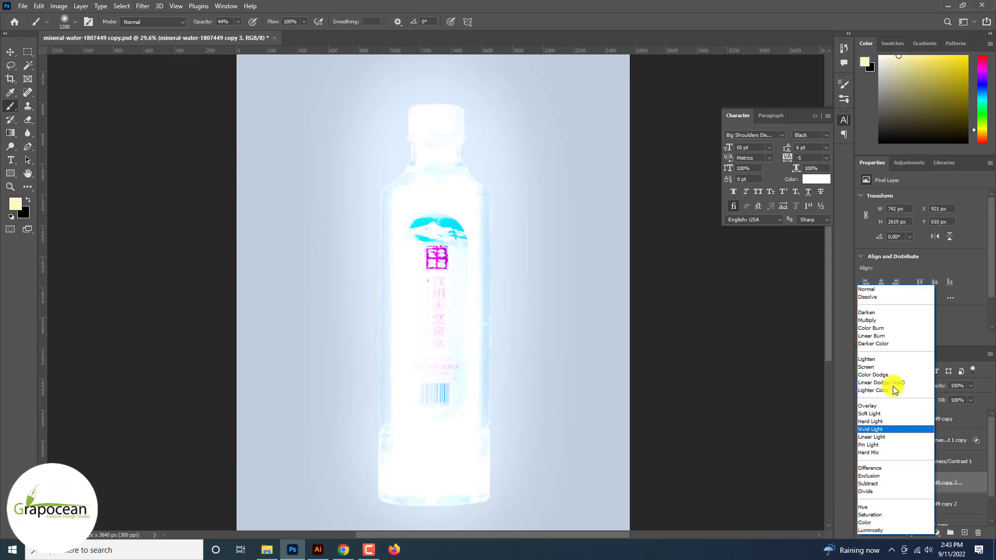
{"action": "key", "text": "Down"}
{"action": "key", "text": "Down"}
{"action": "key", "text": "Down"}
{"action": "key", "text": "Down"}
{"action": "key", "text": "Down"}
{"action": "key", "text": "Down"}
{"action": "key", "text": "Down"}
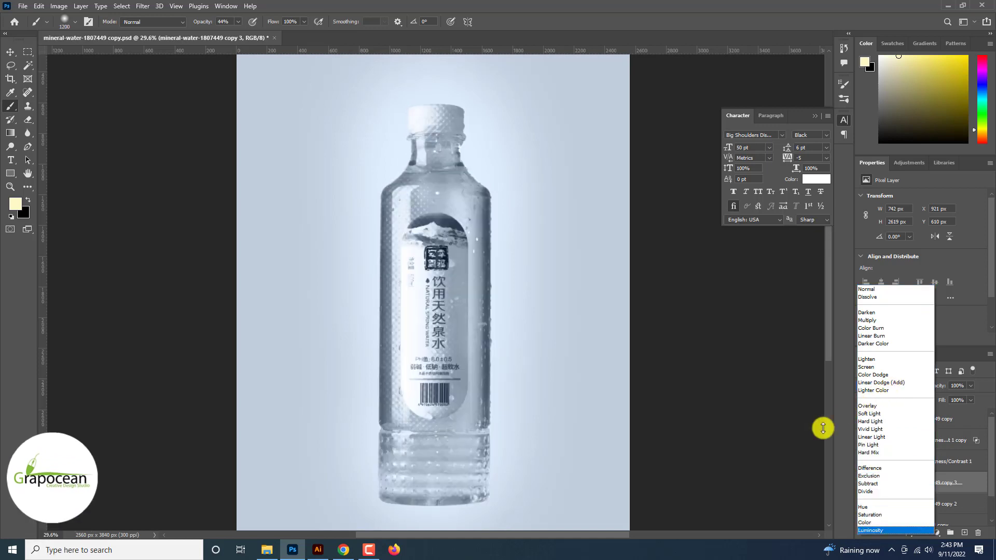
{"action": "key", "text": "Escape"}
- Hide the topmost bottle layer and set the new base bottle duplicate's blend mode to Hard Light
{"action": "left_click", "coordinate": [883, 383]}
{"action": "key", "text": "Down"}
{"action": "key", "text": "Down"}
{"action": "key", "text": "Down"}
{"action": "key", "text": "Down"}
{"action": "key", "text": "Down"}
{"action": "key", "text": "Down"}
{"action": "key", "text": "Down"}
{"action": "key", "text": "Down"}
{"action": "key", "text": "Down"}
{"action": "key", "text": "Down"}
{"action": "key", "text": "Down"}
{"action": "key", "text": "Down"}
{"action": "key", "text": "Down"}
{"action": "key", "text": "Down"}
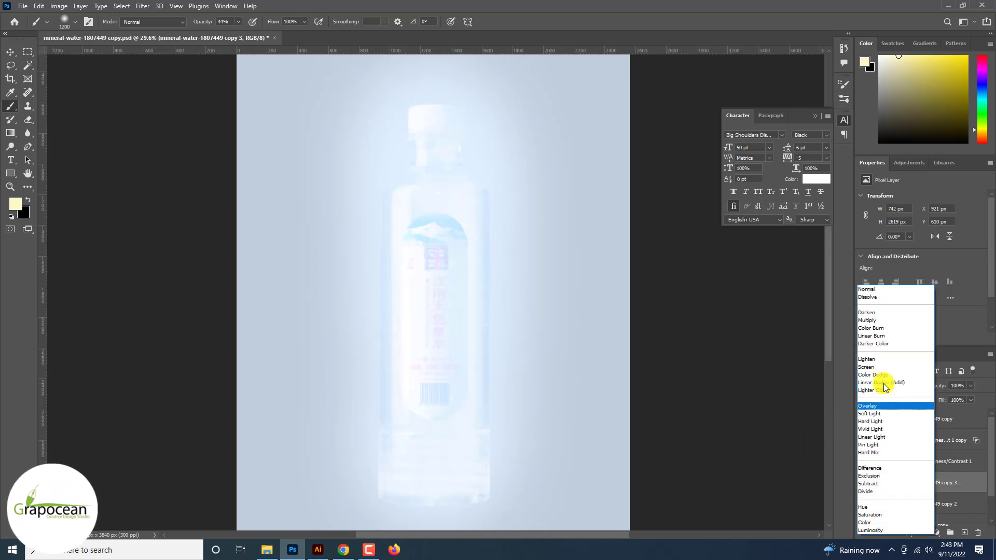
{"action": "left_click", "coordinate": [887, 421]}
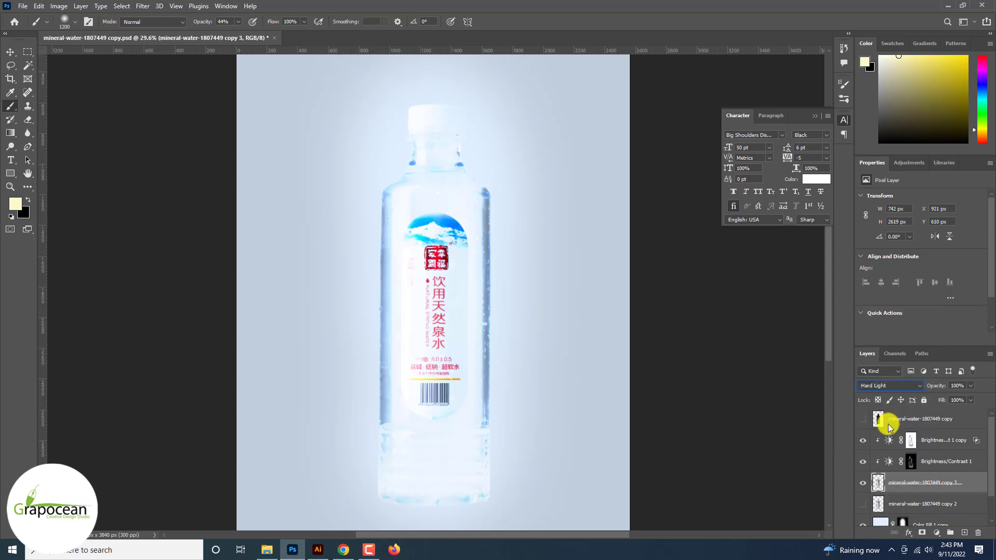
- Show the original base bottle layer, mineral-water-1807449 copy 2, and add a layer mask to it
{"action": "left_click", "coordinate": [866, 505]}
{"action": "left_click", "coordinate": [900, 502]}
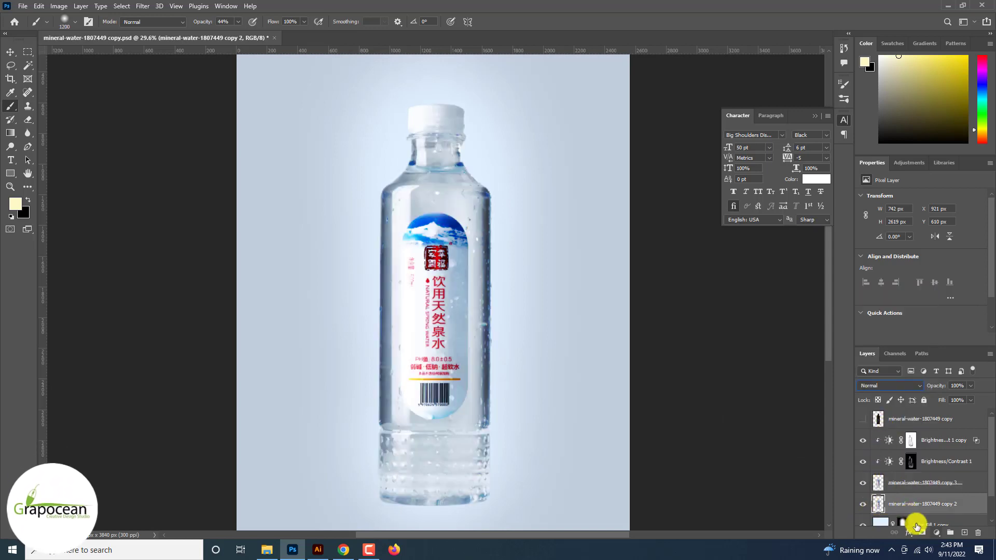
{"action": "left_click", "coordinate": [921, 532]}
- Paint black on the new mask over the label and lower body of the bottle with a soft 400 px brush
{"action": "right_click", "coordinate": [11, 93]}
{"action": "left_click", "coordinate": [10, 106]}
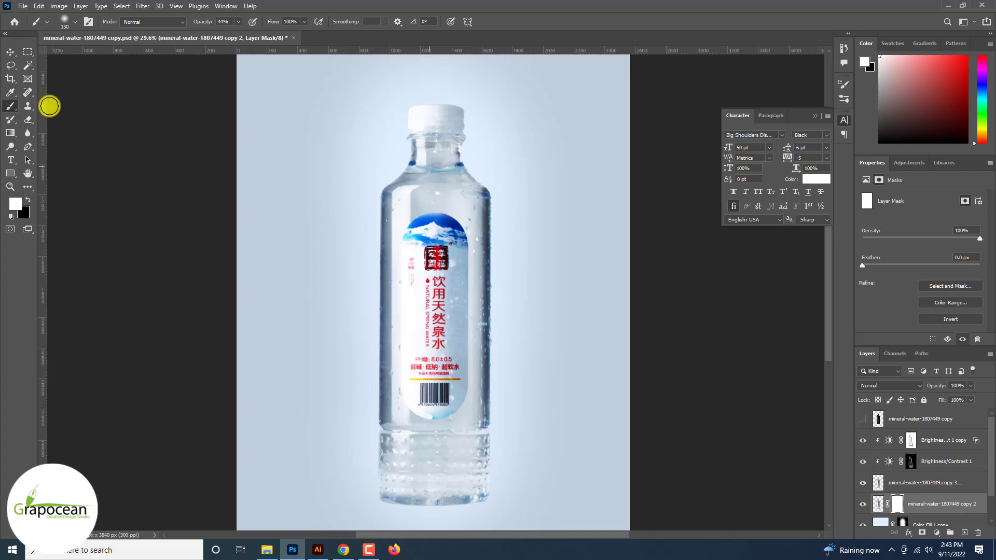
{"action": "key", "text": "bracketright"}
{"action": "key", "text": "bracketright"}
{"action": "key", "text": "bracketright"}
{"action": "key", "text": "bracketright"}
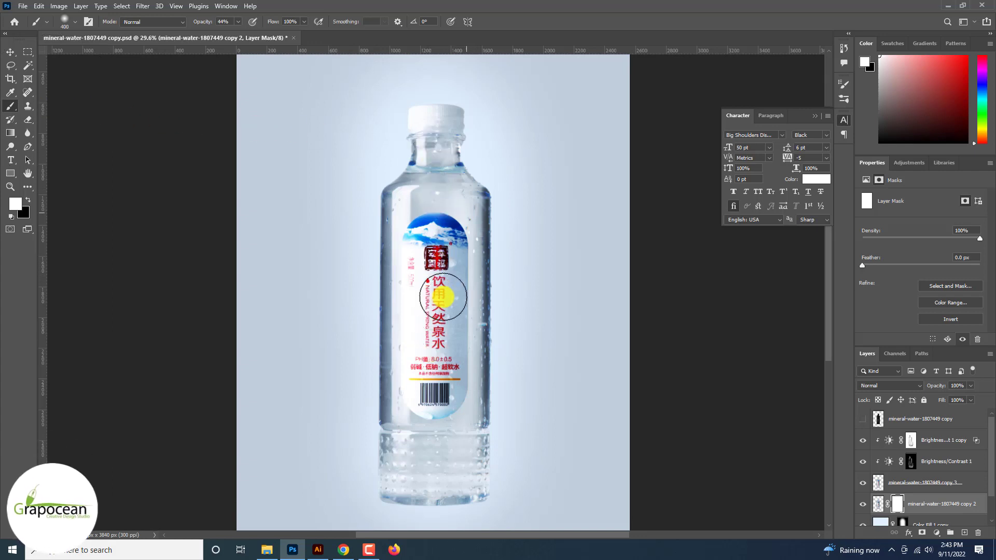
{"action": "mouse_move", "coordinate": [436, 236]}
{"action": "left_mouse_down"}
{"action": "mouse_move", "coordinate": [420, 229]}
{"action": "mouse_move", "coordinate": [429, 318]}
{"action": "mouse_move", "coordinate": [450, 256]}
{"action": "mouse_move", "coordinate": [449, 417]}
{"action": "mouse_move", "coordinate": [422, 397]}
{"action": "mouse_move", "coordinate": [419, 197]}
{"action": "mouse_move", "coordinate": [423, 358]}
{"action": "left_mouse_up"}
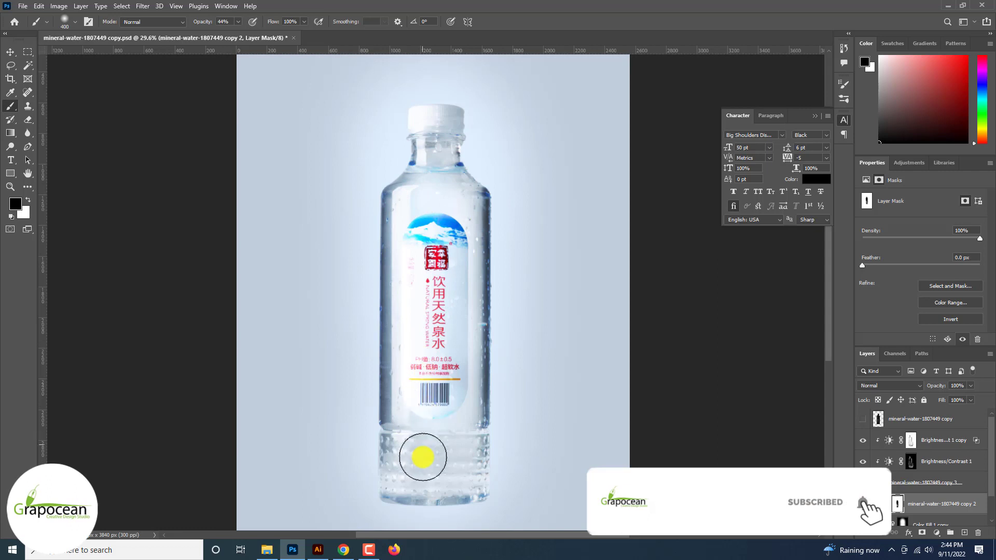
{"action": "mouse_move", "coordinate": [415, 470]}
{"action": "left_mouse_down"}
{"action": "mouse_move", "coordinate": [451, 462]}
{"action": "mouse_move", "coordinate": [394, 251]}
{"action": "mouse_move", "coordinate": [433, 443]}
{"action": "left_mouse_up"}
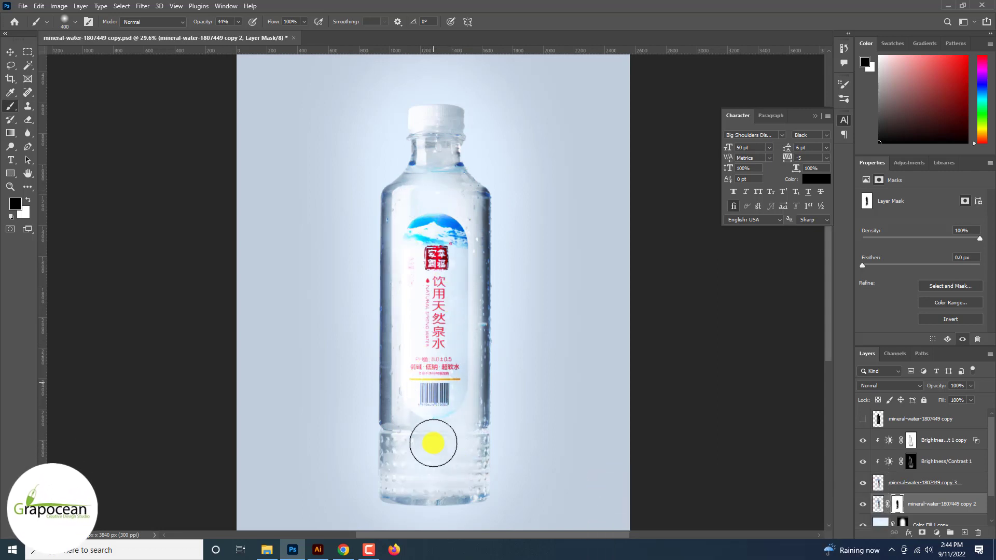
- Toggle the Color Fill 1 background off and on to check the bottle against transparency
{"action": "scroll", "coordinate": [923, 478], "scroll_direction": "down", "scroll_amount": 3}
{"action": "left_click", "coordinate": [862, 515]}
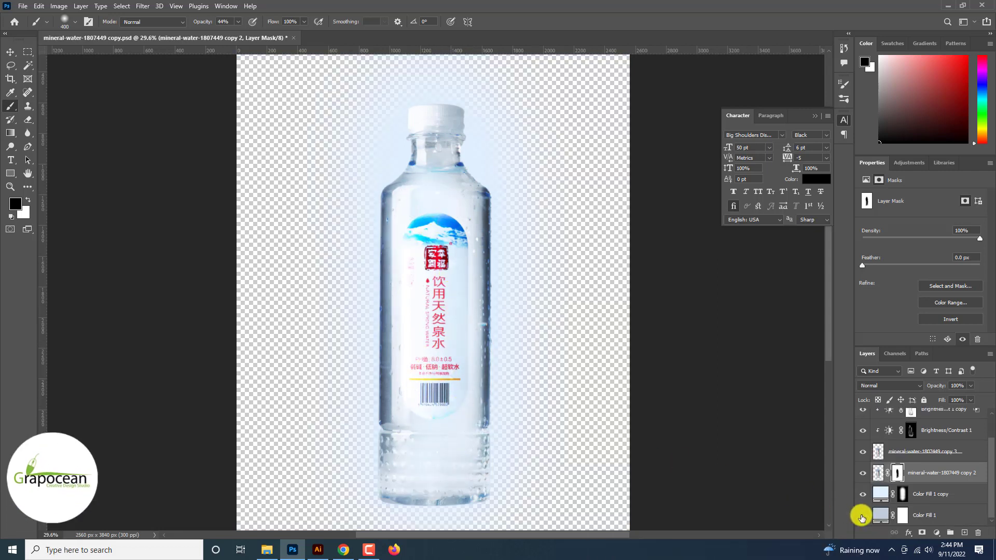
{"action": "left_click", "coordinate": [863, 515]}
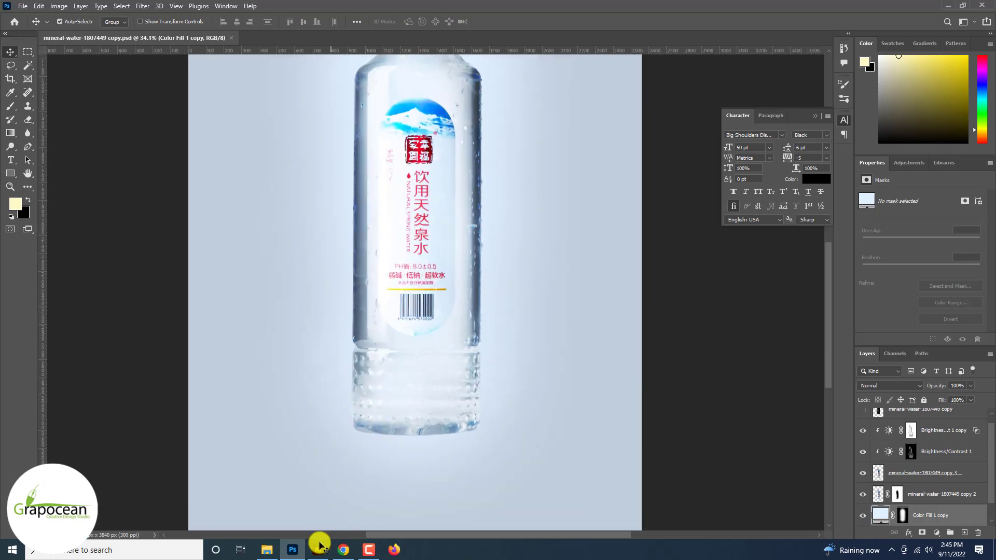
- Switch to Illustrator, update the modified linked bottle image and deselect it
{"action": "left_click", "coordinate": [318, 549]}
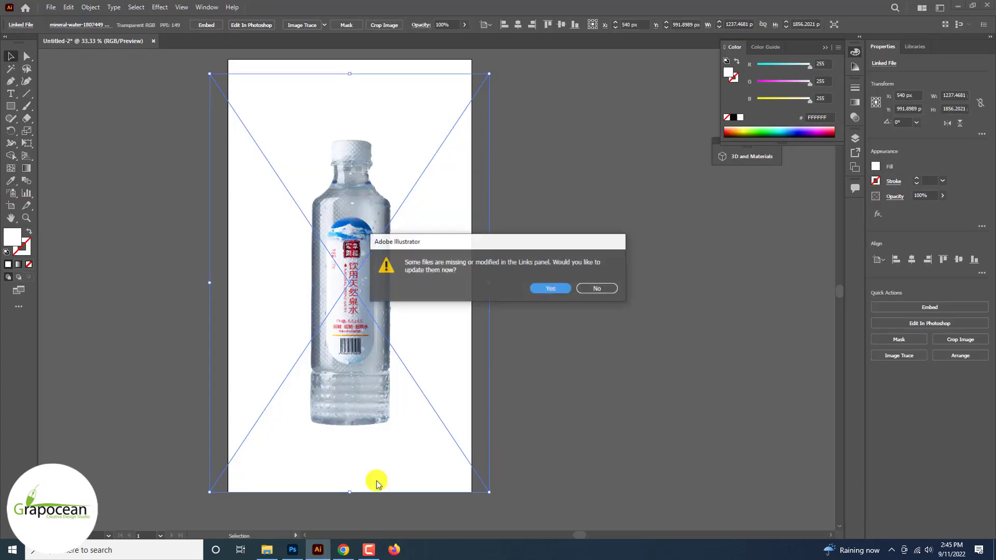
{"action": "left_click", "coordinate": [546, 285]}
{"action": "left_click", "coordinate": [570, 324]}
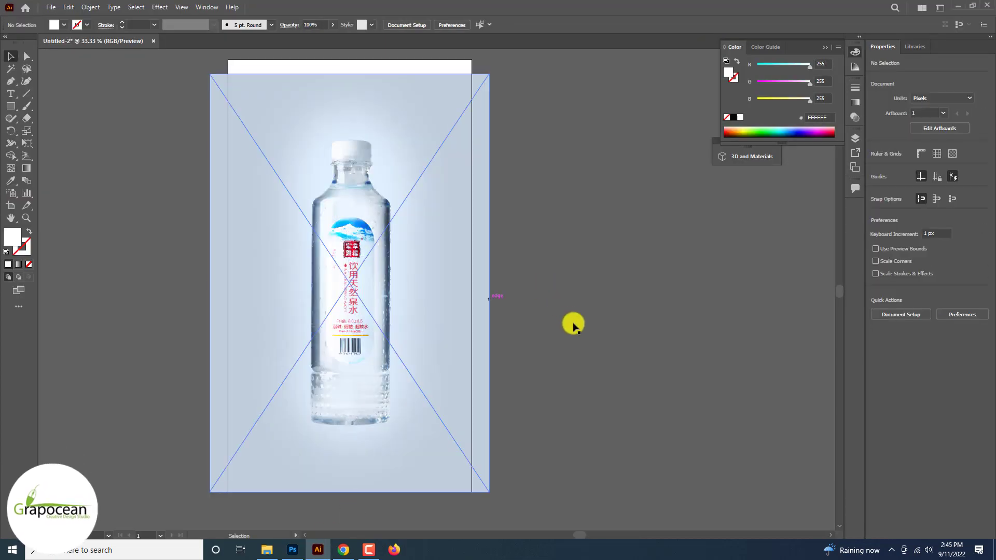
- Examine the updated bottle image on the artboard both close up and as a whole
{"action": "key", "text": "ctrl+equal"}
{"action": "key", "text": "ctrl+equal"}
{"action": "key", "text": "ctrl+equal"}
{"action": "key", "text": "ctrl+minus"}
{"action": "key", "text": "ctrl+minus"}
{"action": "key", "text": "ctrl+minus"}
{"action": "key", "text": "ctrl+minus"}
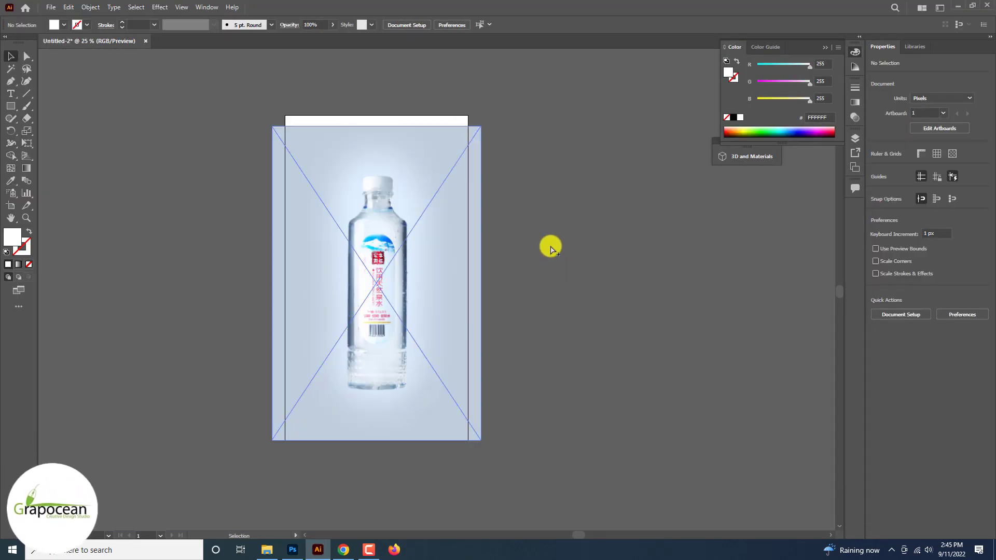
{"action": "key", "text": "ctrl+equal"}
{"action": "key", "text": "ctrl+equal"}
- Switch back to Photoshop and select the mask of the duplicate Brightness/Contrast adjustment
{"action": "left_click", "coordinate": [289, 552]}
{"action": "scroll", "coordinate": [382, 365], "scroll_direction": "up", "scroll_amount": 4}
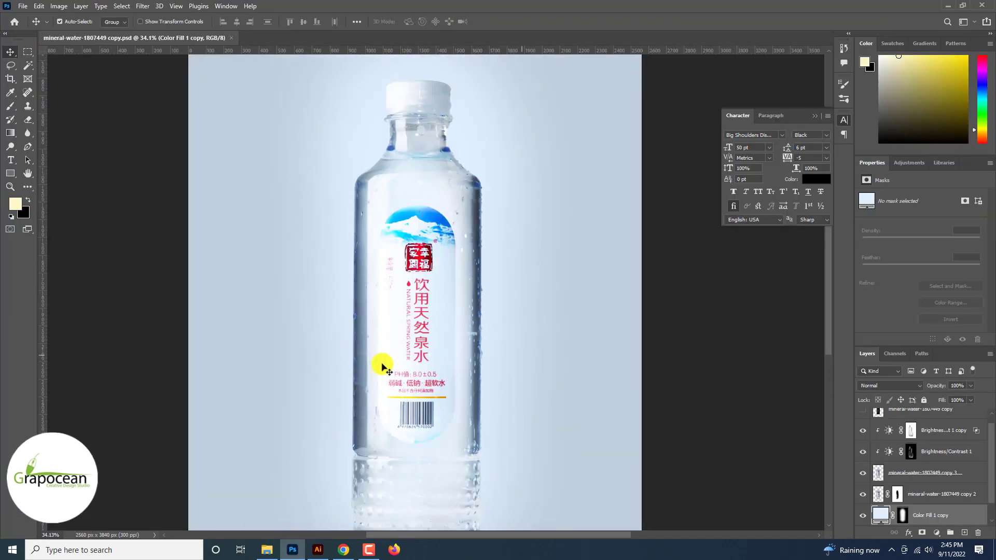
{"action": "left_click", "coordinate": [499, 240]}
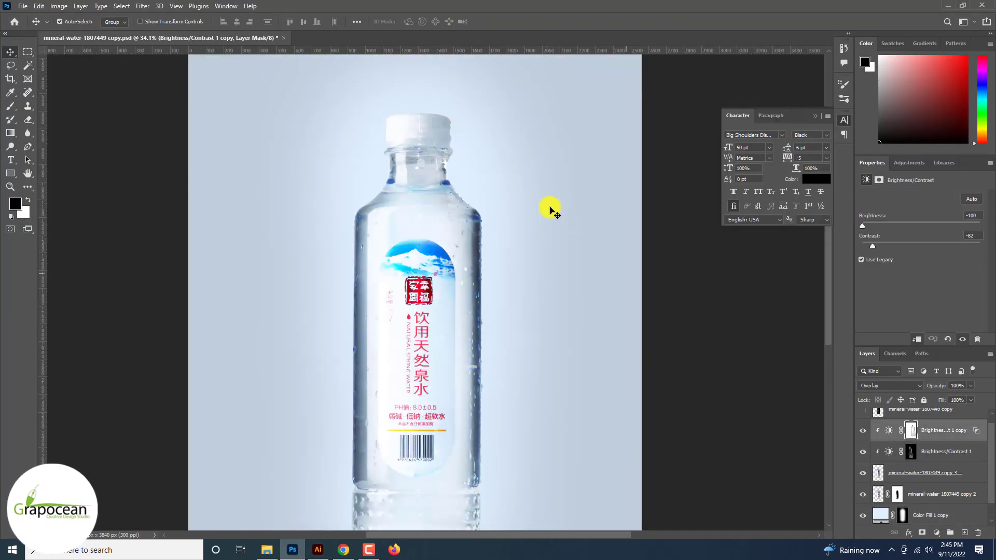
- Open the three black-background water splash images, including sdf s and sdf, and return to the bottle document
{"action": "left_click", "coordinate": [23, 7]}
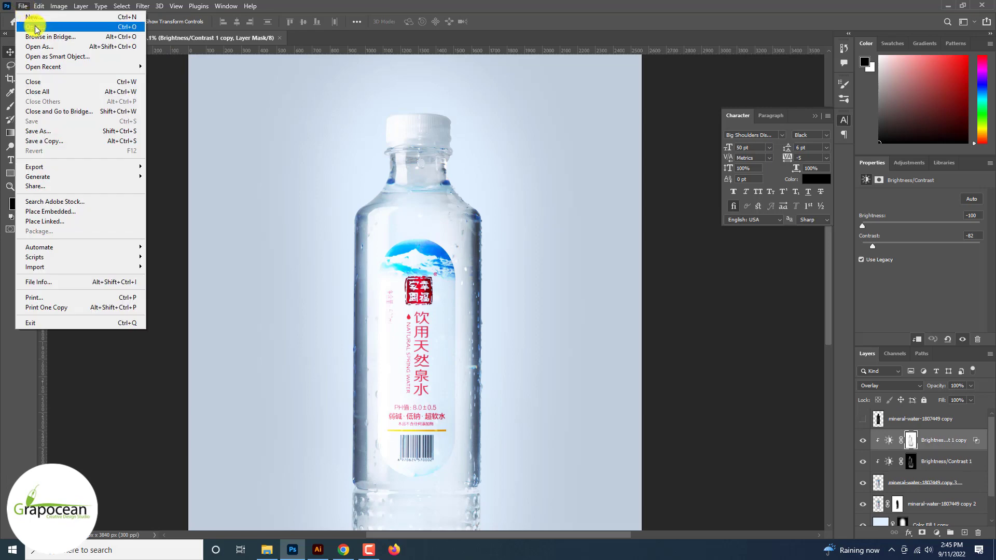
{"action": "left_click", "coordinate": [34, 27]}
{"action": "left_click", "coordinate": [142, 95]}
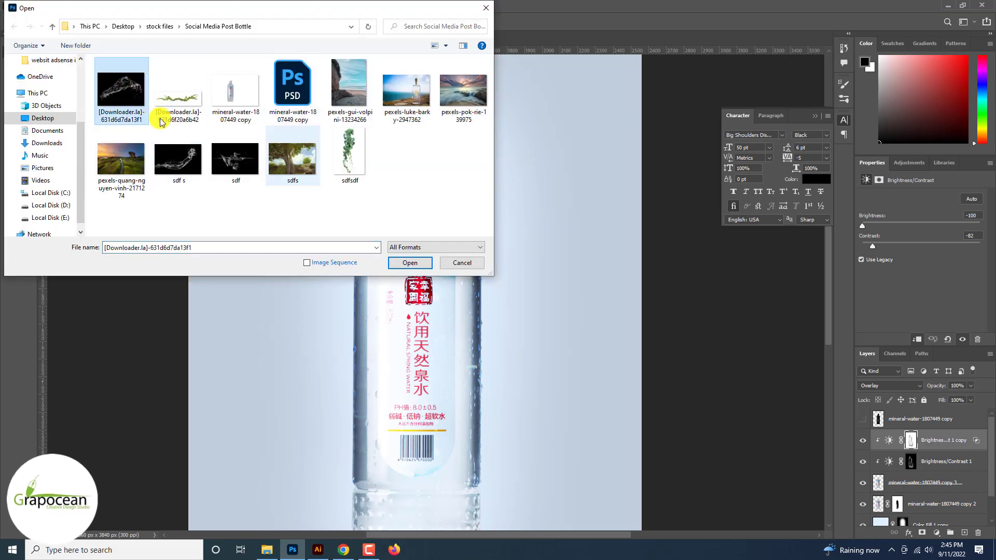
{"action": "left_click", "coordinate": [177, 158], "text": "ctrl"}
{"action": "left_click", "coordinate": [233, 167], "text": "ctrl"}
{"action": "left_click", "coordinate": [410, 263]}
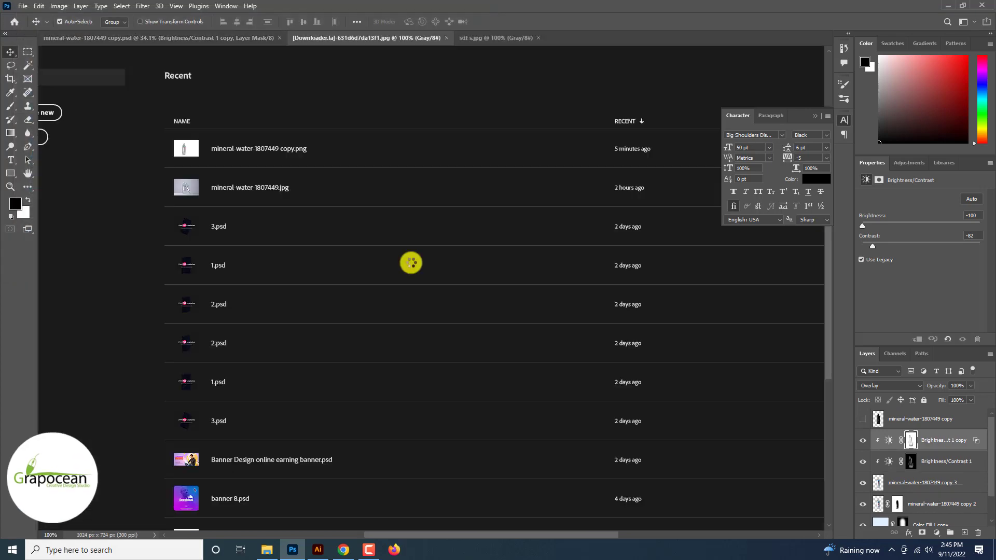
{"action": "left_click", "coordinate": [140, 37]}
{"action": "key", "text": "ctrl+minus"}
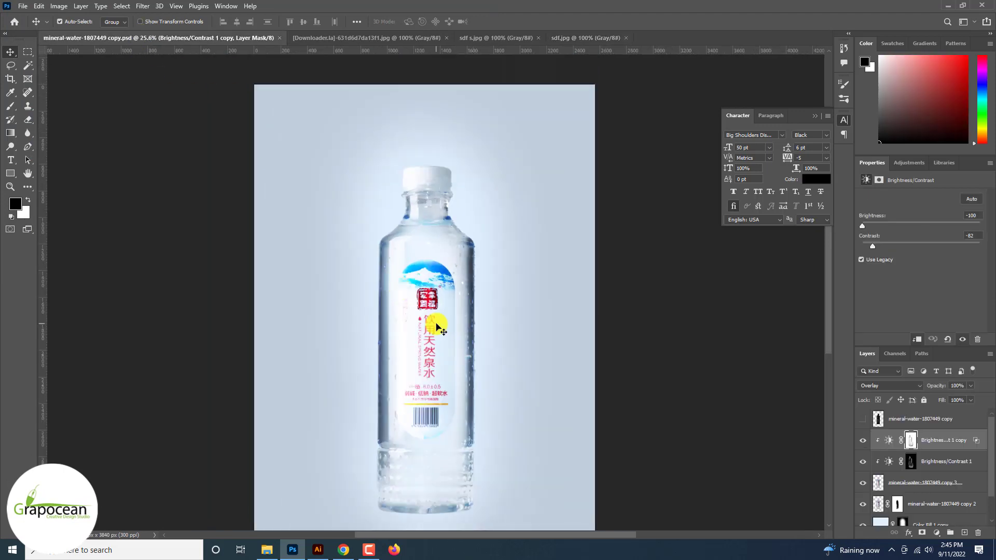
- Toggle the duplicate Brightness/Contrast adjustment and the mineral-water-1807449 copy 3 layer off and on to compare their effect
{"action": "left_click", "coordinate": [862, 440]}
{"action": "left_click", "coordinate": [862, 441]}
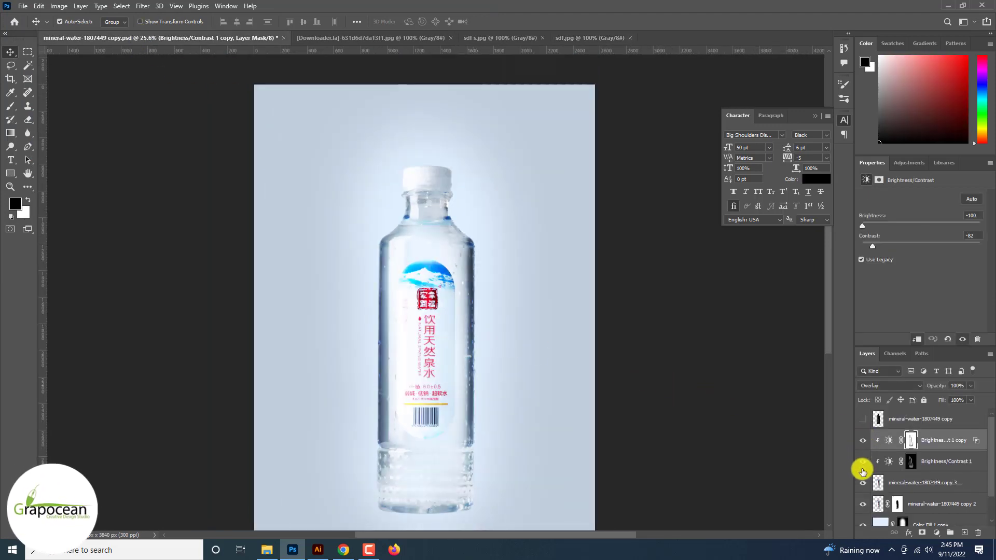
{"action": "left_click", "coordinate": [863, 483]}
{"action": "left_click", "coordinate": [863, 484]}
{"action": "left_click", "coordinate": [863, 484]}
{"action": "left_click", "coordinate": [863, 484]}
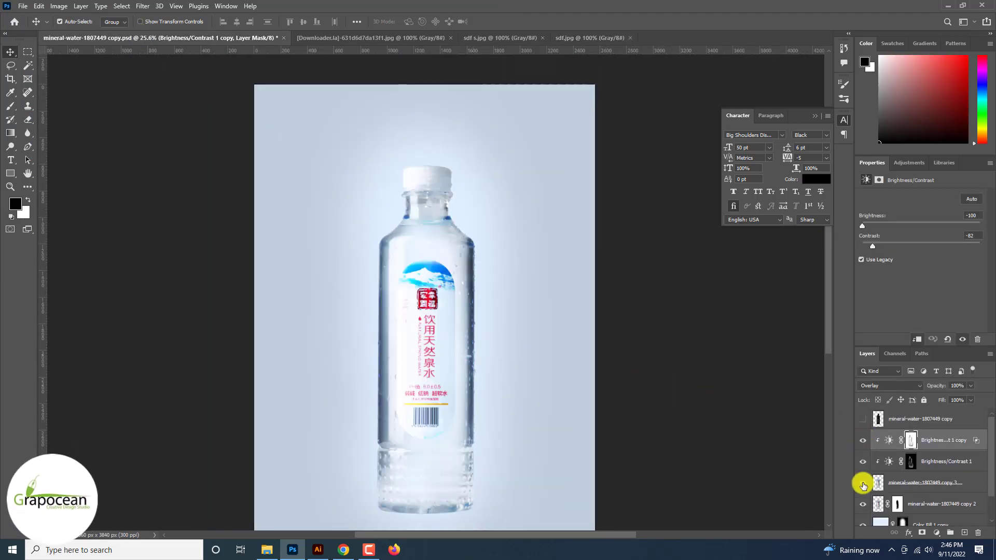
- Select the mineral-water-1807449 copy 3 layer and activate the Brush tool with the default black foreground
{"action": "left_click", "coordinate": [908, 489]}
{"action": "left_click", "coordinate": [10, 107]}
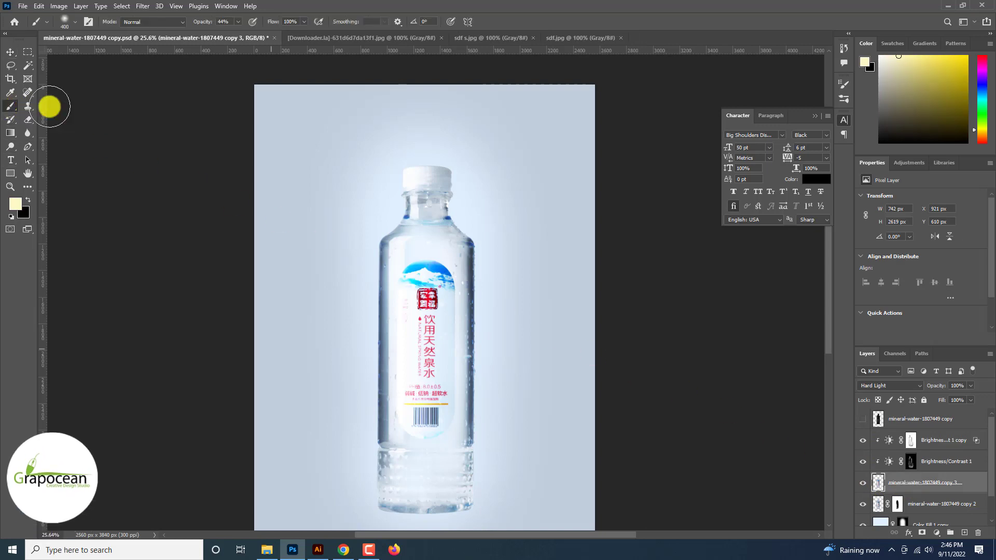
{"action": "key", "text": "d"}
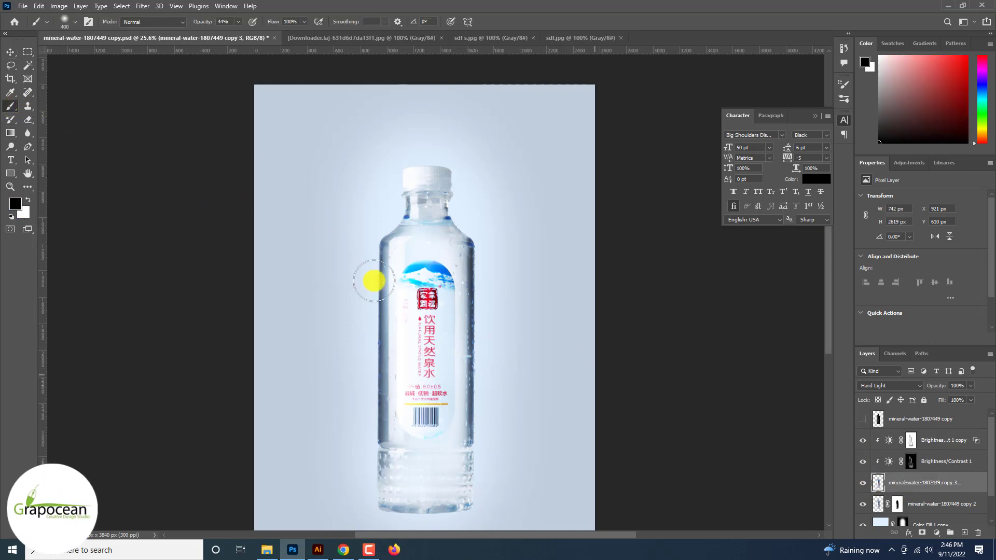
- Try a soft black brush stroke on the background beside the bottle and undo it
{"action": "right_click", "coordinate": [538, 340]}
{"action": "left_click_drag", "start_coordinate": [512, 302], "coordinate": [513, 337]}
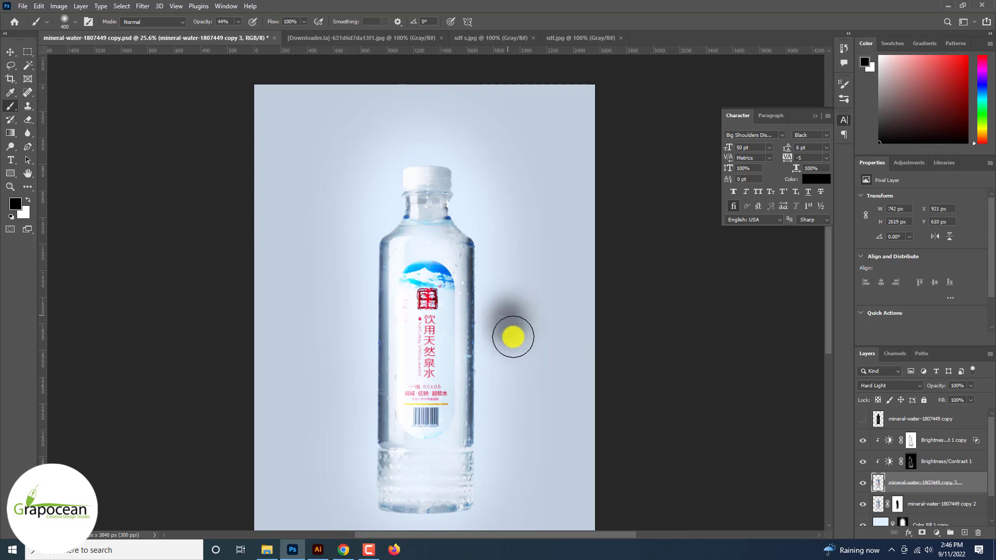
{"action": "key", "text": "ctrl+z"}
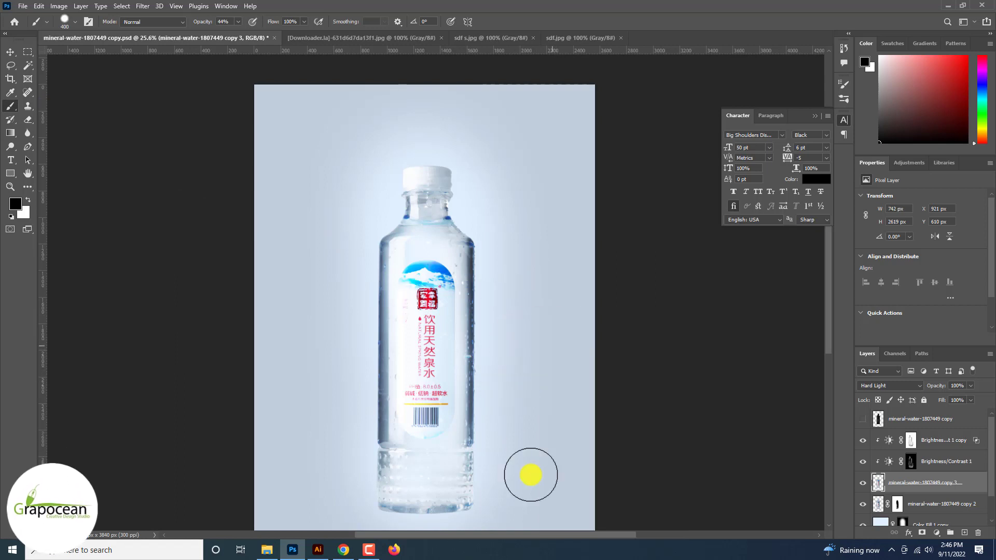
- Set the brush to 1000 px diameter with 100% hardness and 100% opacity
{"action": "key", "text": "bracketleft"}
{"action": "key", "text": "bracketleft"}
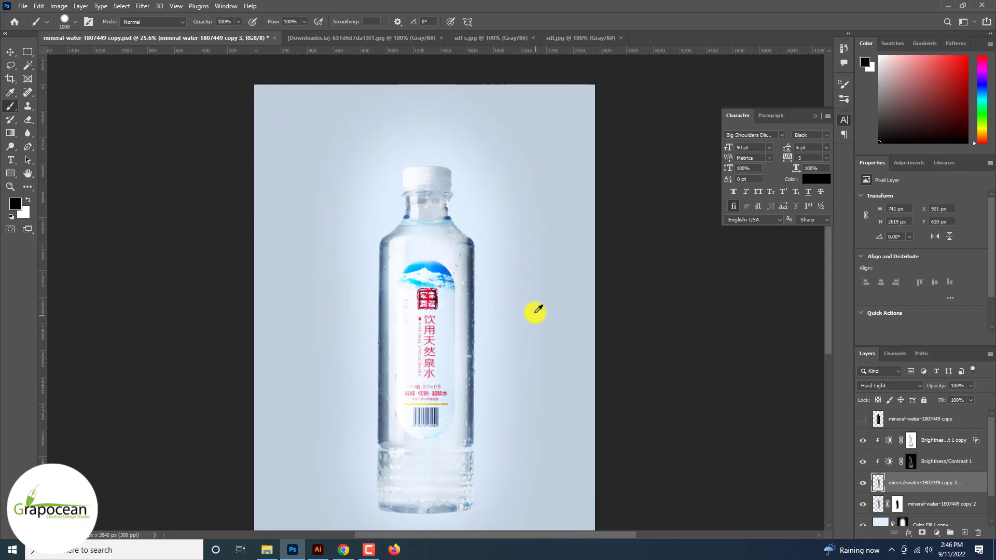
{"action": "left_click_drag", "start_coordinate": [534, 312], "coordinate": [534, 427]}
{"action": "left_click_drag", "start_coordinate": [550, 299], "coordinate": [541, 379]}
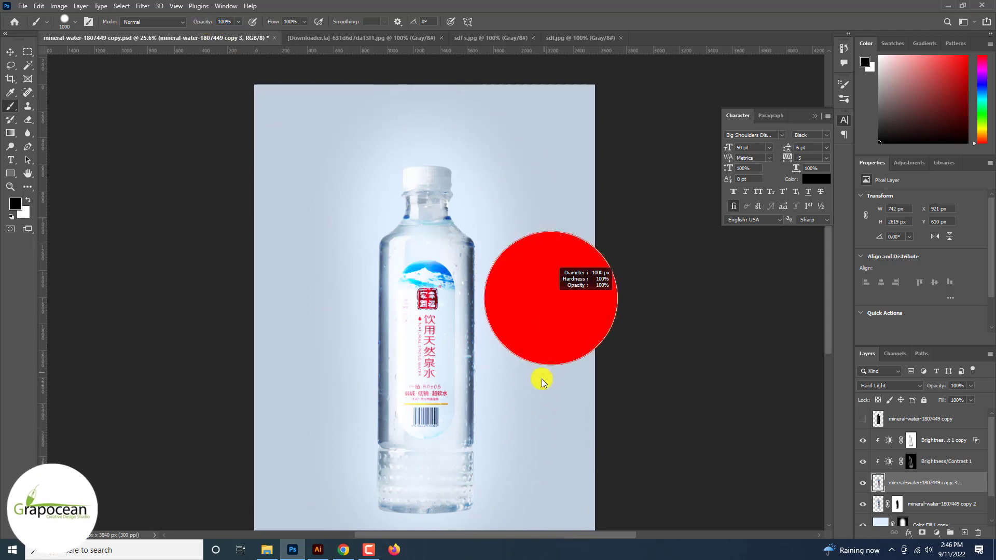
- Try hard black brush strokes across the middle of the bottle and undo them
{"action": "mouse_move", "coordinate": [529, 318]}
{"action": "left_mouse_down"}
{"action": "mouse_move", "coordinate": [489, 310]}
{"action": "mouse_move", "coordinate": [378, 313]}
{"action": "left_mouse_up"}
{"action": "key", "text": "ctrl+z"}
{"action": "left_click_drag", "start_coordinate": [531, 351], "coordinate": [300, 349]}
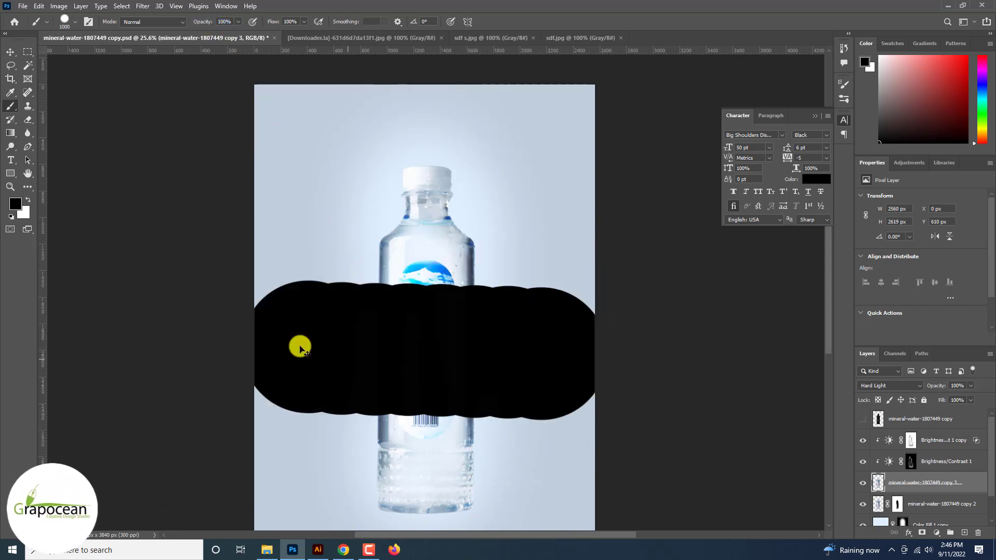
{"action": "key", "text": "ctrl+z"}
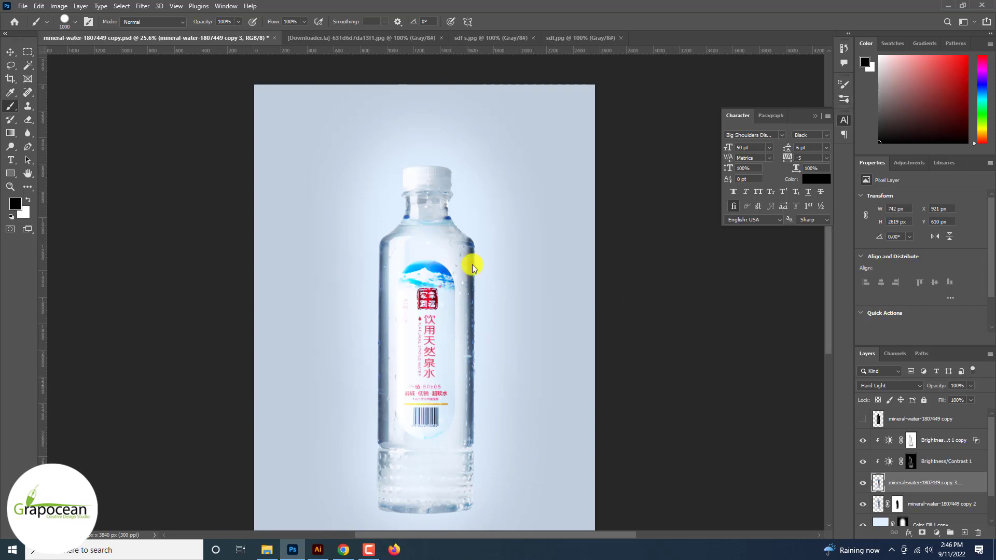
- Set the brush spacing to 1%, test it with a stroke across the bottle and undo that stroke
{"action": "left_click", "coordinate": [845, 88]}
{"action": "left_click", "coordinate": [844, 87]}
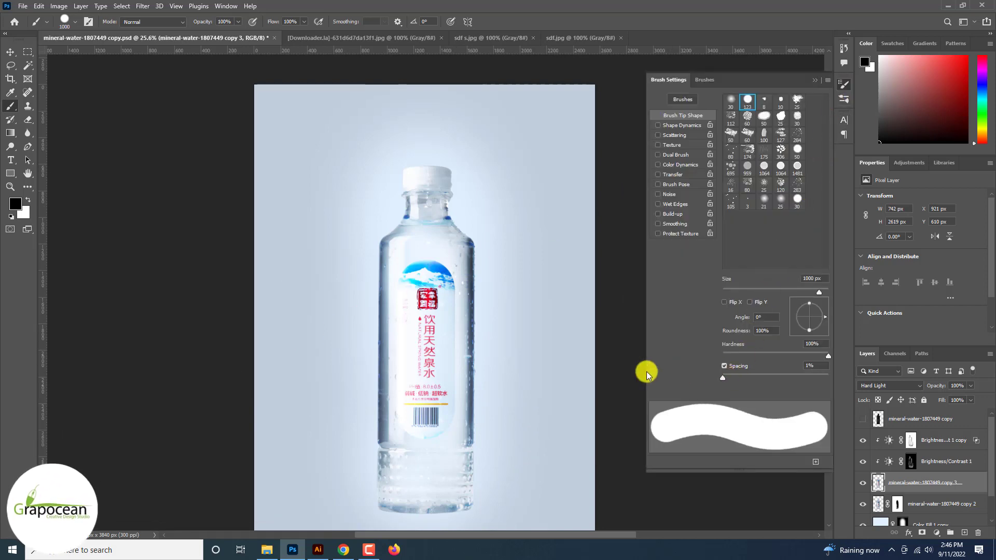
{"action": "left_click_drag", "start_coordinate": [495, 332], "coordinate": [270, 330]}
{"action": "key", "text": "ctrl+z"}
{"action": "left_click", "coordinate": [815, 79]}
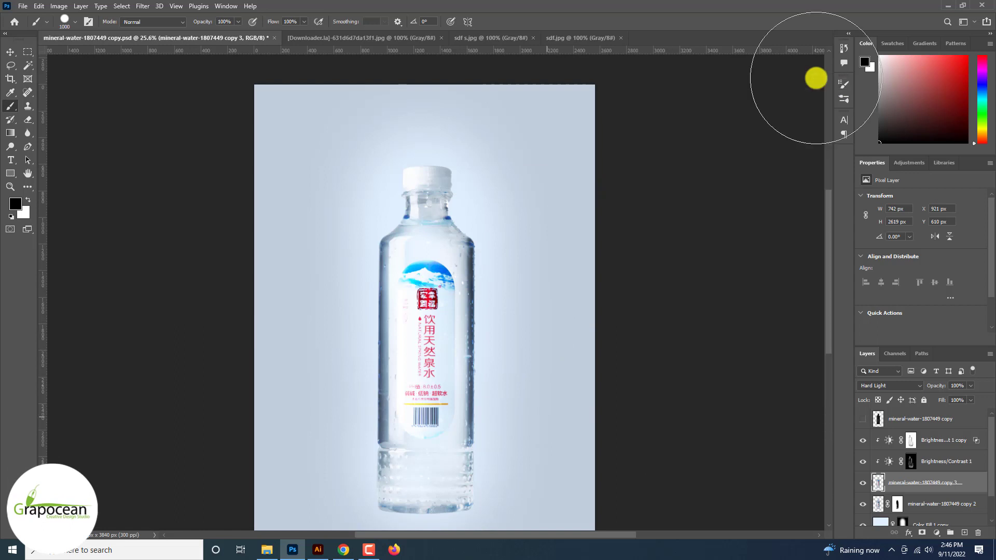
- Add a layer mask to mineral-water-1807449 copy 3 and mask out a horizontal band across the bottle's middle
{"action": "left_click", "coordinate": [921, 533]}
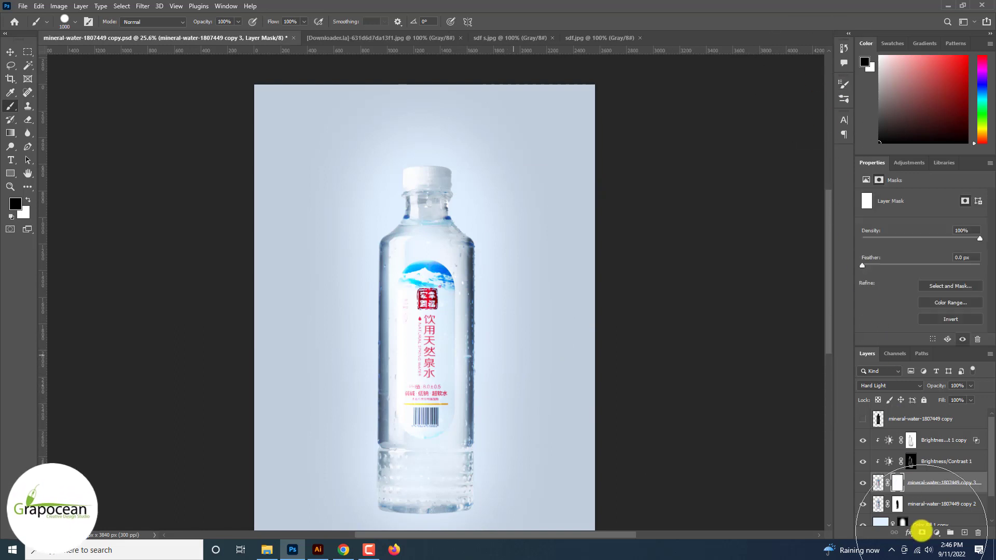
{"action": "left_click_drag", "start_coordinate": [526, 344], "coordinate": [321, 354]}
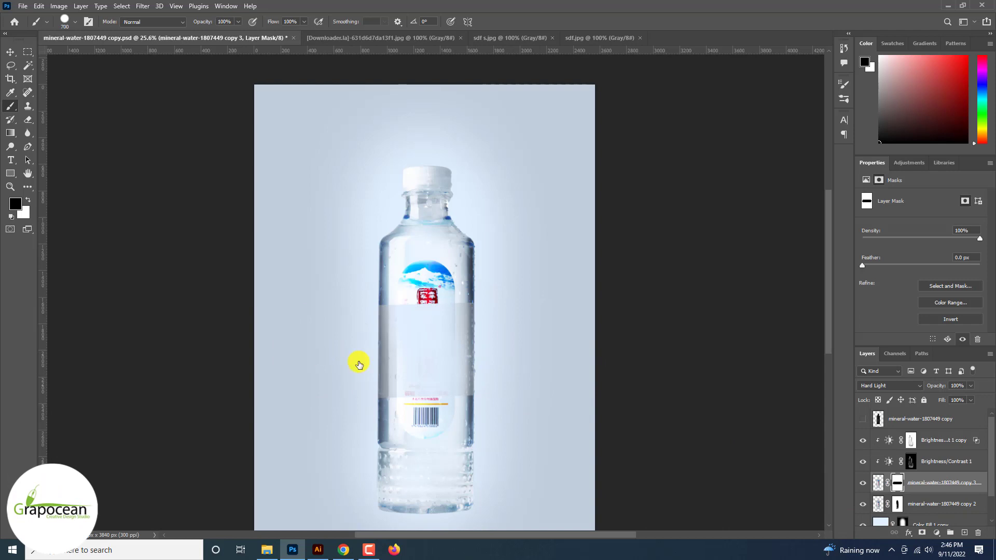
- Load the masked band as a selection and paint it black on the mask of mineral-water-1807449 copy 2
{"action": "left_click", "coordinate": [898, 482], "text": "ctrl"}
{"action": "key", "text": "ctrl+shift+i"}
{"action": "left_click", "coordinate": [897, 504]}
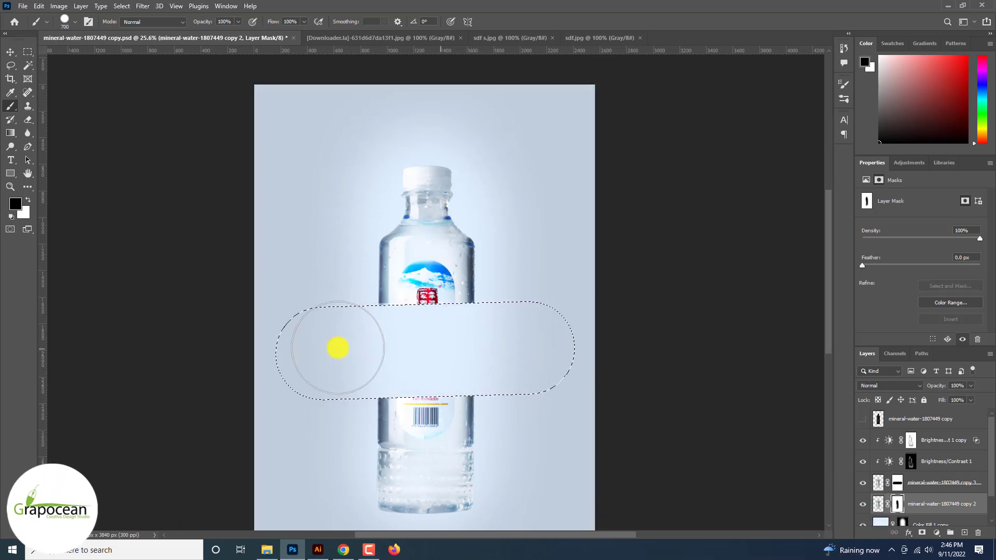
{"action": "mouse_move", "coordinate": [338, 347]}
{"action": "left_mouse_down"}
{"action": "mouse_move", "coordinate": [472, 355]}
{"action": "mouse_move", "coordinate": [382, 372]}
{"action": "left_mouse_up"}
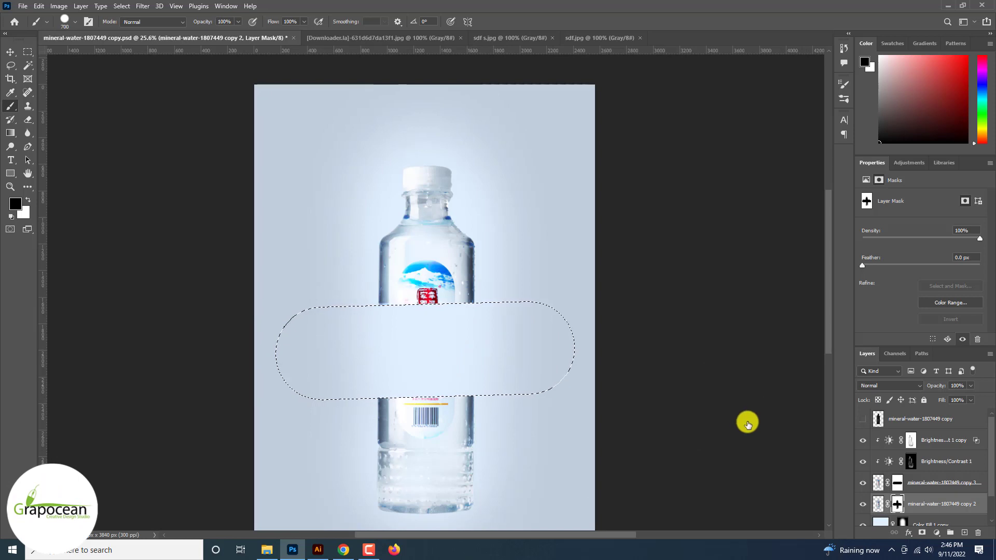
- Toggle the mineral-water-1807449 copy 2 layer to check the gap and show the mineral-water-1807449 copy layer
{"action": "left_click", "coordinate": [862, 498]}
{"action": "left_click", "coordinate": [861, 498]}
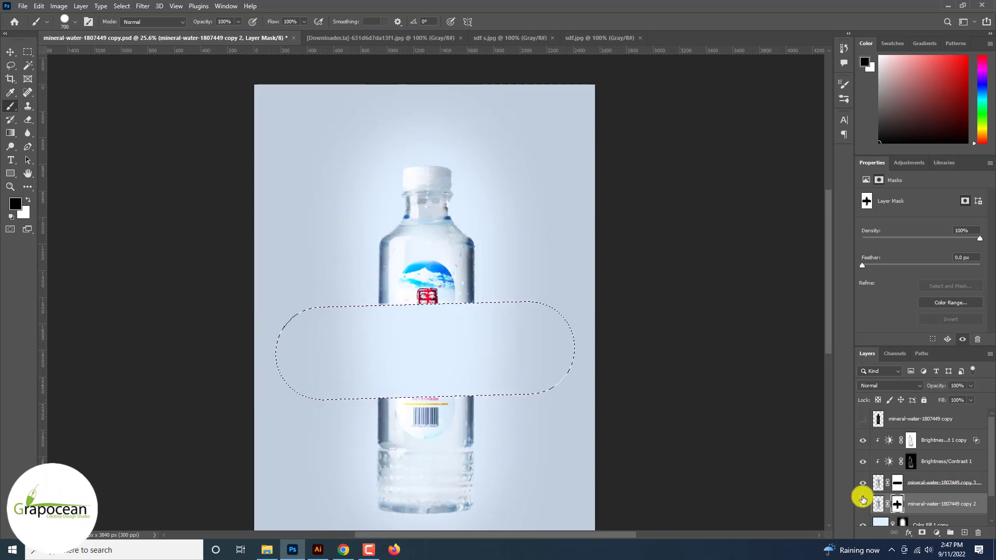
{"action": "left_click", "coordinate": [863, 420]}
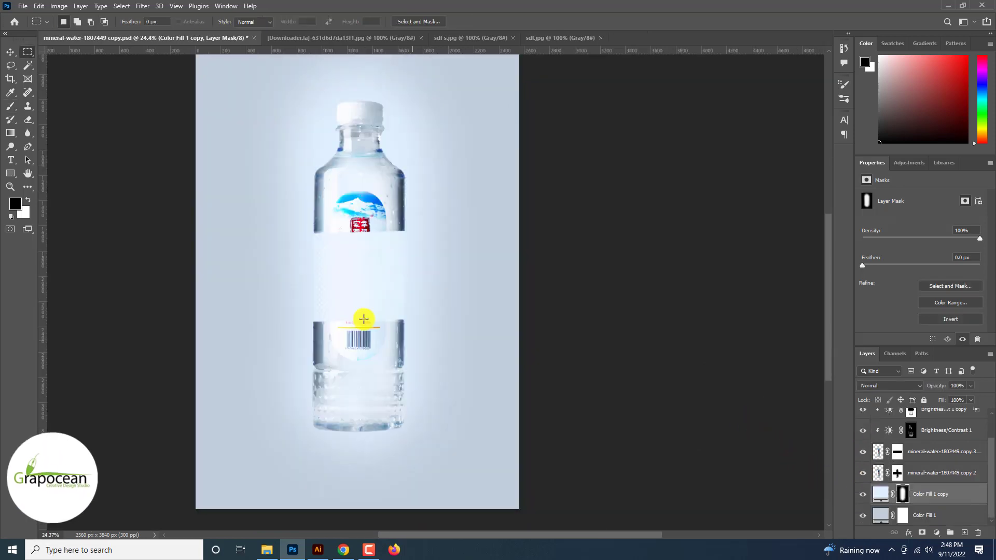
- Review the open splash images, unlock the sdf.jpg background and bring it into the bottle document over the gap
{"action": "left_click", "coordinate": [339, 39]}
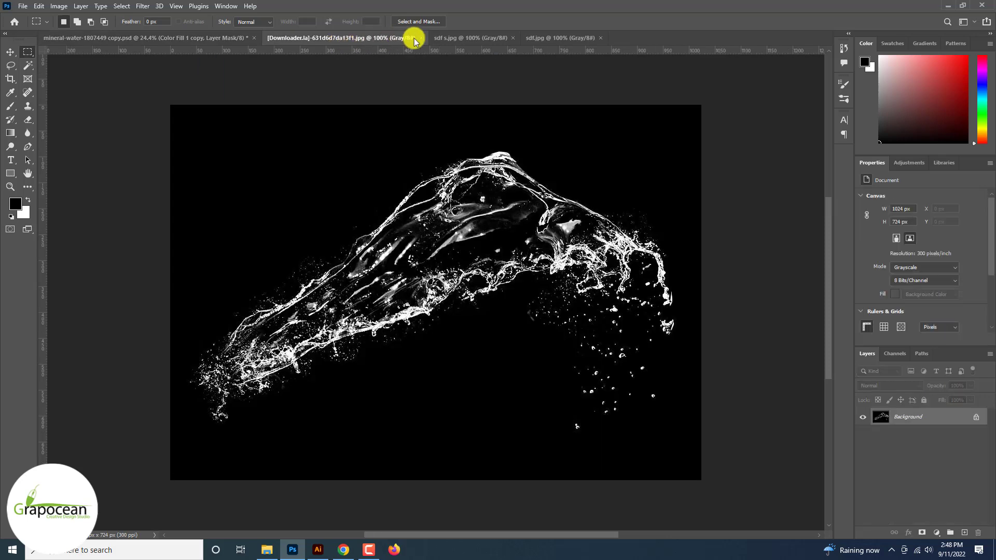
{"action": "left_click", "coordinate": [482, 38]}
{"action": "left_click", "coordinate": [560, 37]}
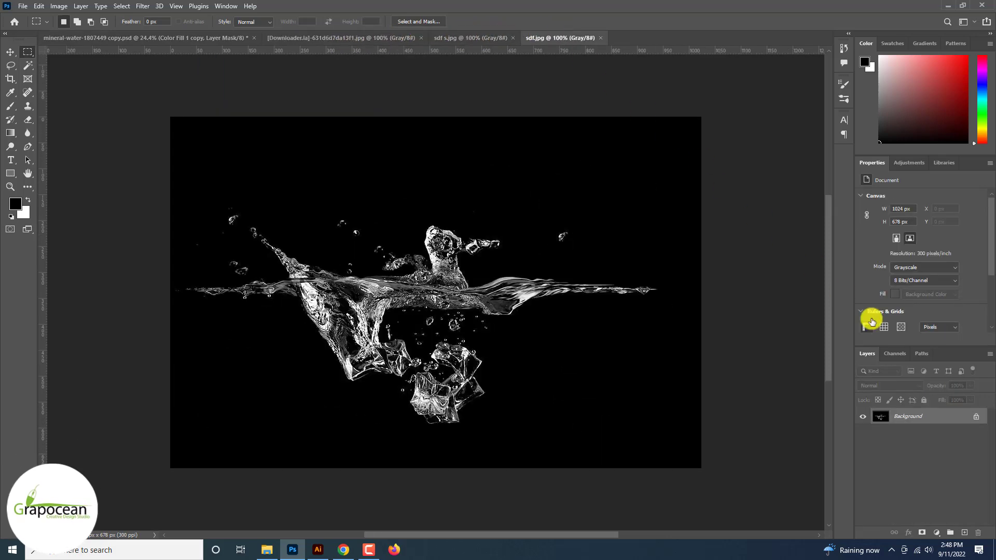
{"action": "left_click", "coordinate": [977, 416]}
{"action": "left_click", "coordinate": [10, 51]}
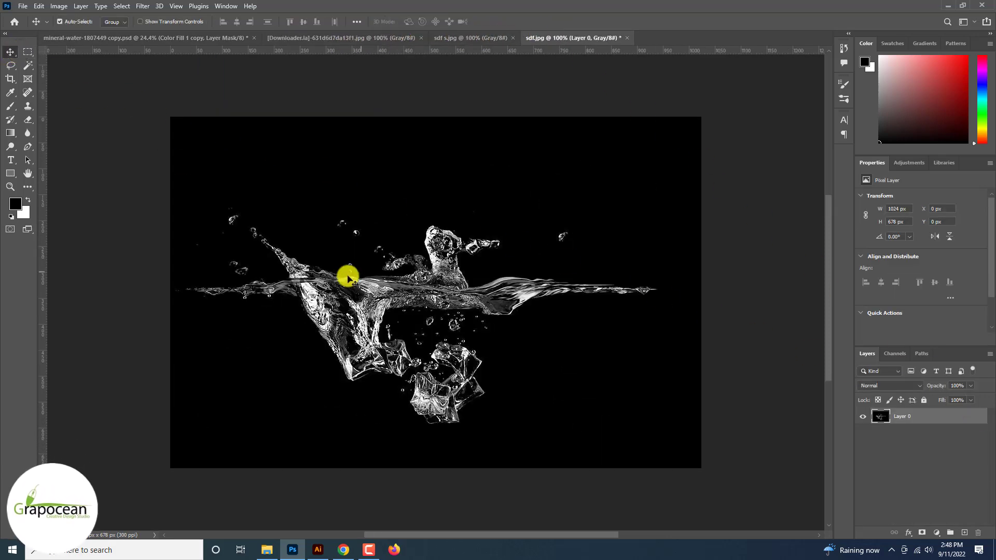
{"action": "left_click_drag", "start_coordinate": [349, 276], "coordinate": [135, 41]}
{"action": "left_click_drag", "start_coordinate": [374, 285], "coordinate": [374, 285]}
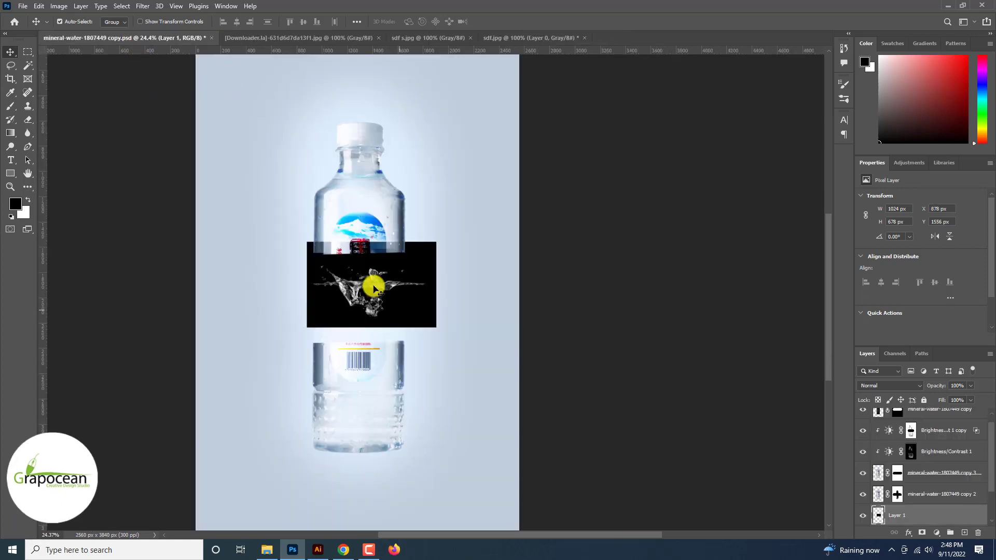
- Enlarge the splash to about 1690 by 1119 px over the bottle's gap and move its layer above the bottle layers
{"action": "key", "text": "ctrl+t"}
{"action": "left_click_drag", "start_coordinate": [436, 327], "coordinate": [478, 354]}
{"action": "left_click_drag", "start_coordinate": [381, 303], "coordinate": [372, 307]}
{"action": "left_click", "coordinate": [513, 21]}
{"action": "left_click_drag", "start_coordinate": [917, 516], "coordinate": [901, 404]}
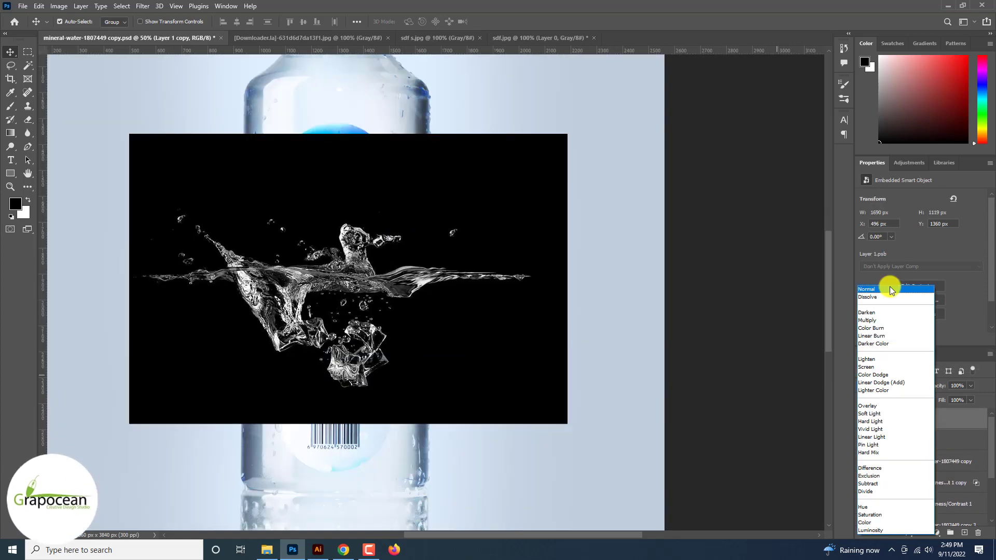
- Preview the blend modes on the splash layer and set it to Subtract
{"action": "key", "text": "Down"}
{"action": "key", "text": "Down"}
{"action": "key", "text": "Down"}
{"action": "key", "text": "Down"}
{"action": "key", "text": "Down"}
{"action": "key", "text": "Down"}
{"action": "key", "text": "Down"}
{"action": "key", "text": "Down"}
{"action": "key", "text": "Down"}
{"action": "key", "text": "Down"}
{"action": "key", "text": "Down"}
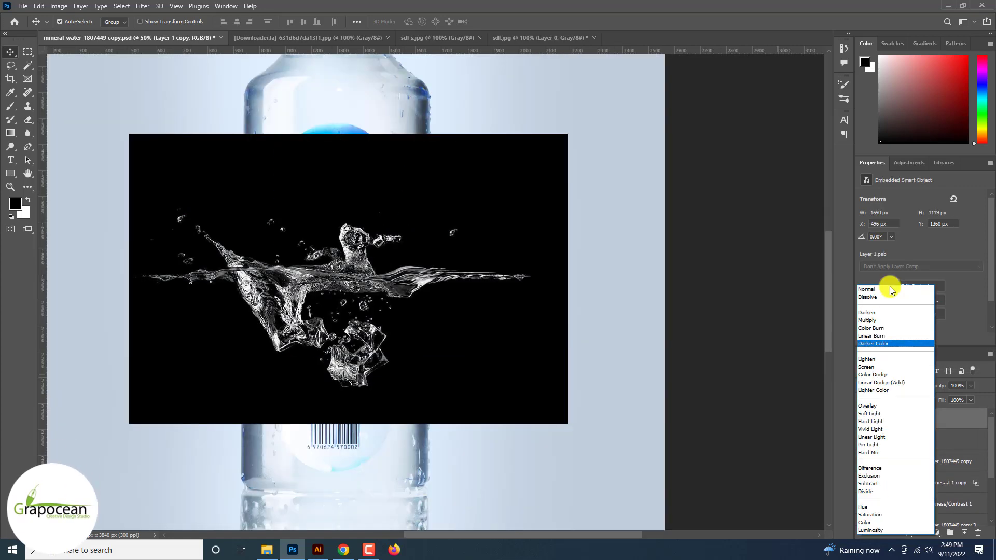
{"action": "key", "text": "Down"}
{"action": "key", "text": "Down"}
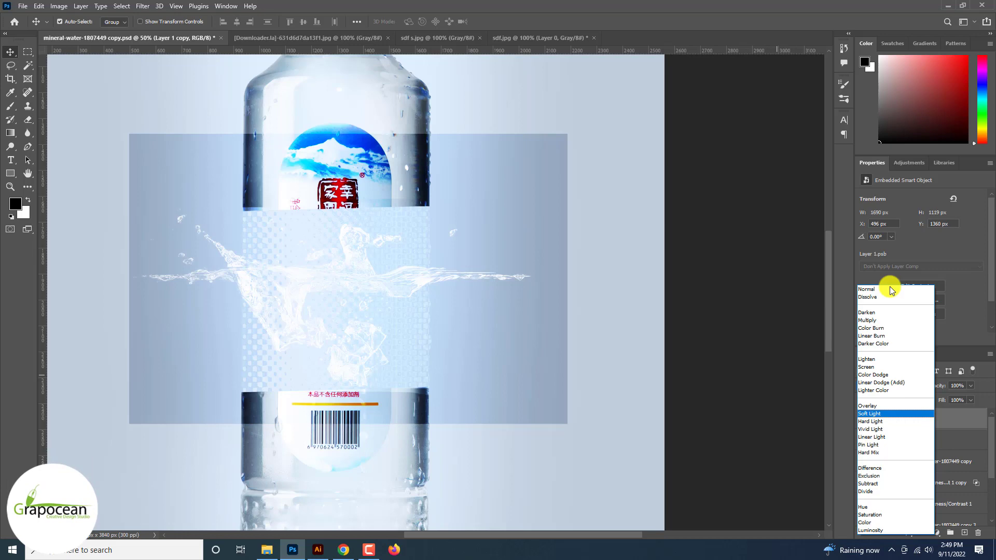
{"action": "key", "text": "Down"}
{"action": "key", "text": "Down"}
{"action": "key", "text": "Down"}
{"action": "key", "text": "Down"}
{"action": "key", "text": "Down"}
{"action": "key", "text": "Down"}
{"action": "key", "text": "Down"}
{"action": "key", "text": "Down"}
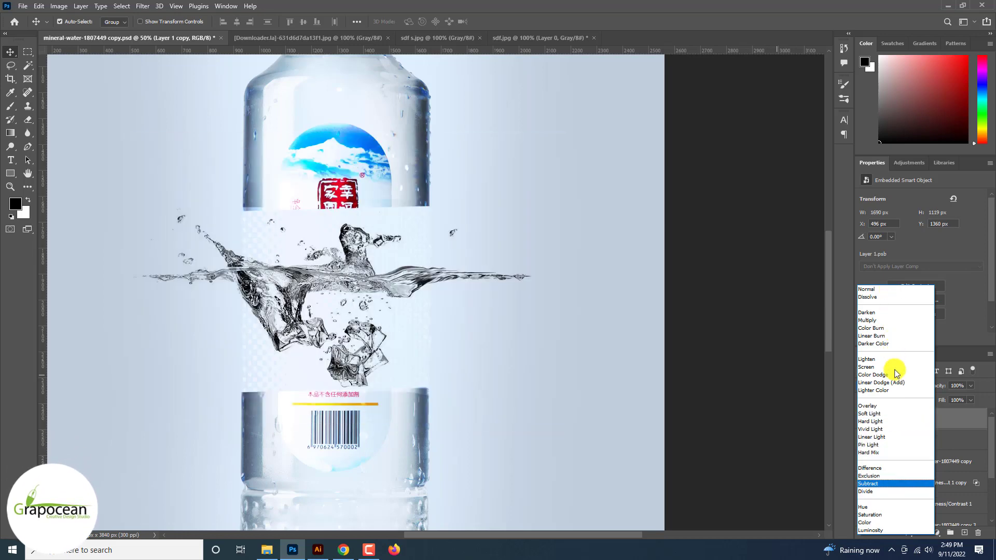
{"action": "left_click", "coordinate": [897, 475]}
{"action": "key", "text": "ctrl+0"}
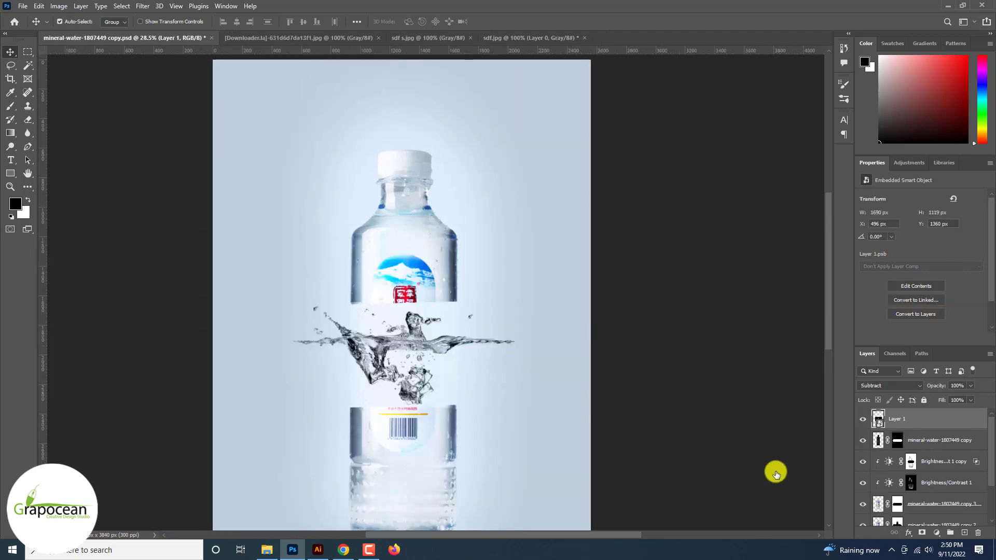
- Add a Hue/Saturation adjustment clipped to the splash layer
{"action": "left_click", "coordinate": [936, 532]}
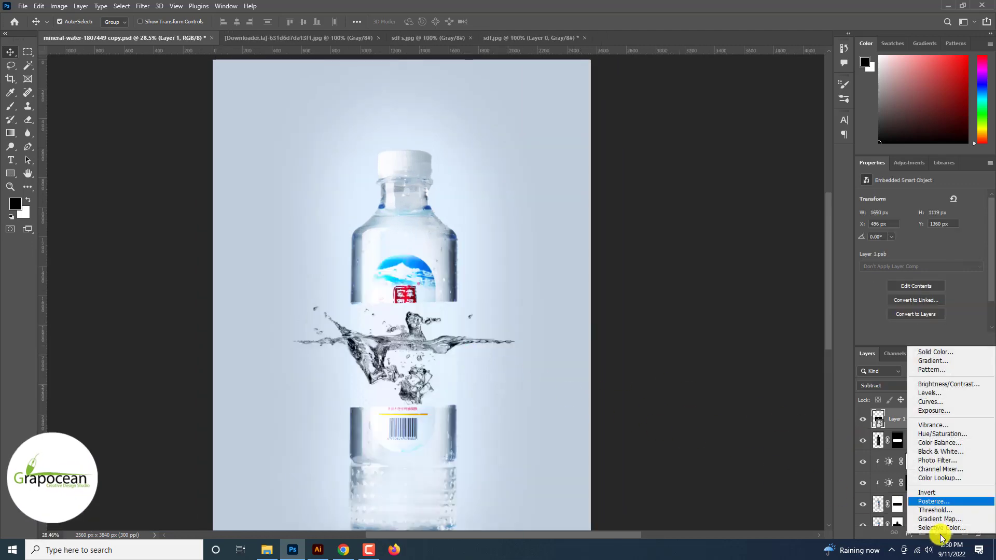
{"action": "left_click", "coordinate": [951, 434]}
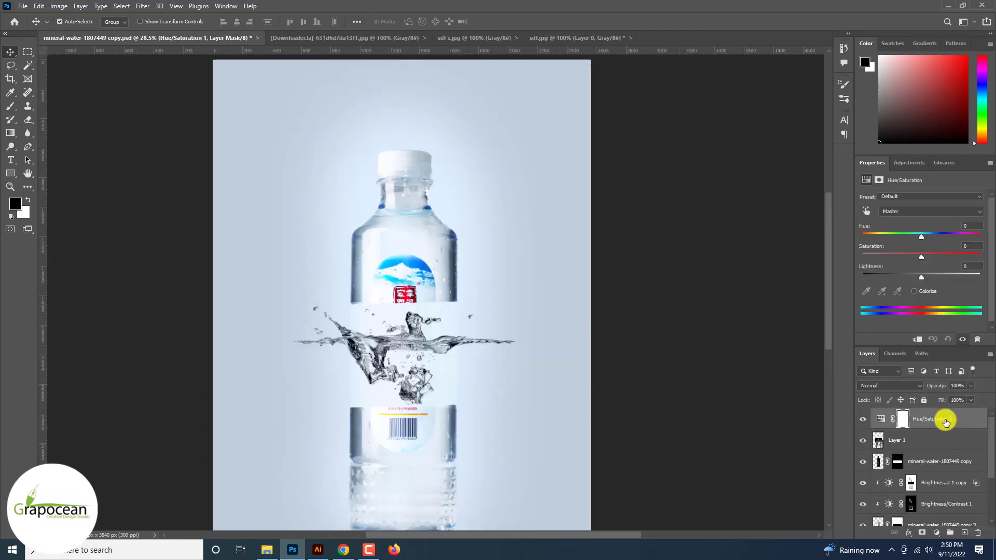
{"action": "right_click", "coordinate": [945, 423]}
{"action": "left_click", "coordinate": [851, 300]}
- Lower the splash's Hue/Saturation lightness to -31 and saturation to -100, keeping the adjustment selected
{"action": "left_click_drag", "start_coordinate": [921, 277], "coordinate": [863, 261]}
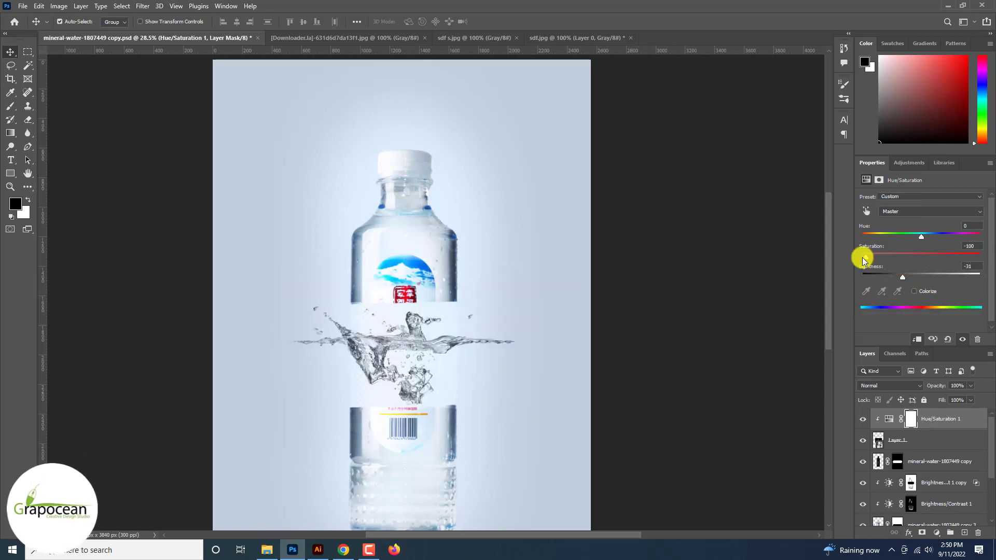
{"action": "left_click", "coordinate": [933, 435]}
{"action": "left_click", "coordinate": [941, 423]}
{"action": "scroll", "coordinate": [409, 358], "scroll_direction": "up", "scroll_amount": 2}
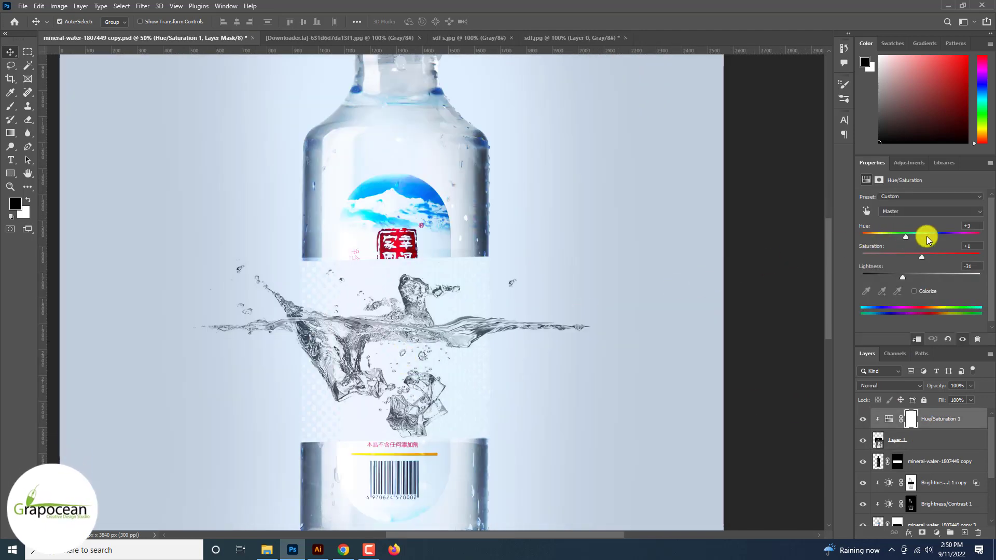
- Colorize the splash's Hue/Saturation adjustment and set hue to 22, saturation to 62 and lightness to -50
{"action": "left_click", "coordinate": [922, 296]}
{"action": "left_click_drag", "start_coordinate": [867, 234], "coordinate": [946, 238]}
{"action": "mouse_move", "coordinate": [921, 277]}
{"action": "left_mouse_down"}
{"action": "mouse_move", "coordinate": [967, 273]}
{"action": "mouse_move", "coordinate": [904, 276]}
{"action": "mouse_move", "coordinate": [918, 277]}
{"action": "left_mouse_up"}
{"action": "left_click_drag", "start_coordinate": [928, 237], "coordinate": [974, 259]}
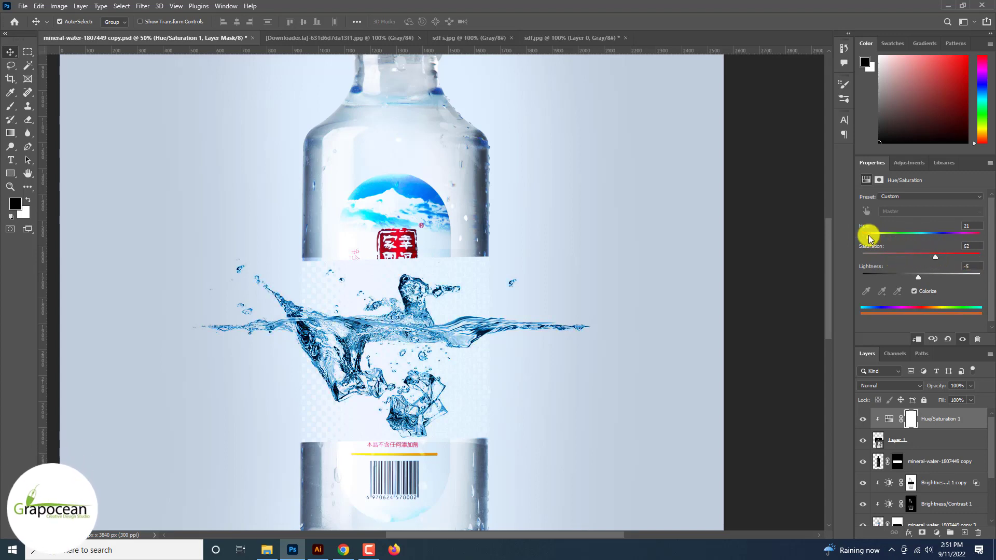
{"action": "mouse_move", "coordinate": [870, 237]}
{"action": "left_mouse_down"}
{"action": "mouse_move", "coordinate": [984, 244]}
{"action": "mouse_move", "coordinate": [846, 241]}
{"action": "mouse_move", "coordinate": [869, 239]}
{"action": "left_mouse_up"}
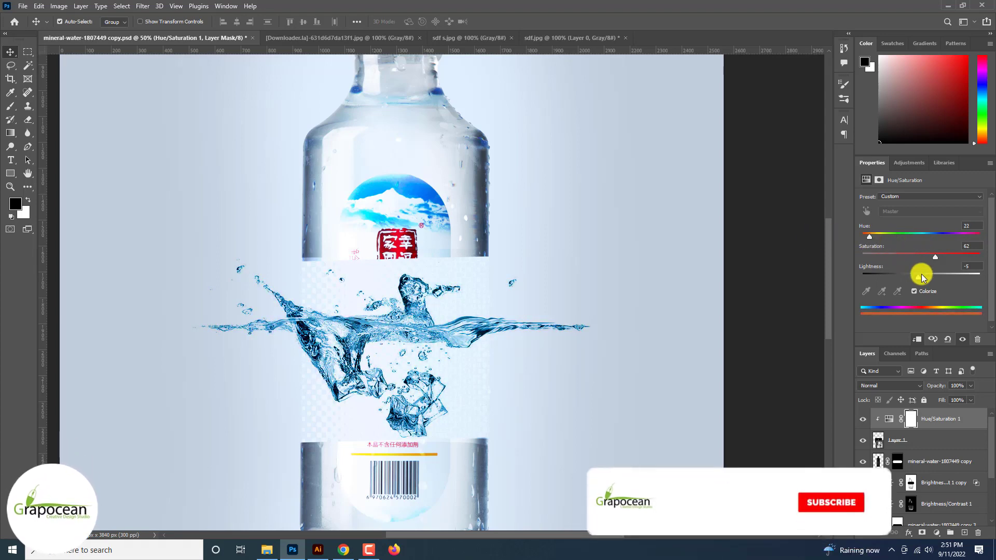
{"action": "left_click_drag", "start_coordinate": [927, 275], "coordinate": [892, 274]}
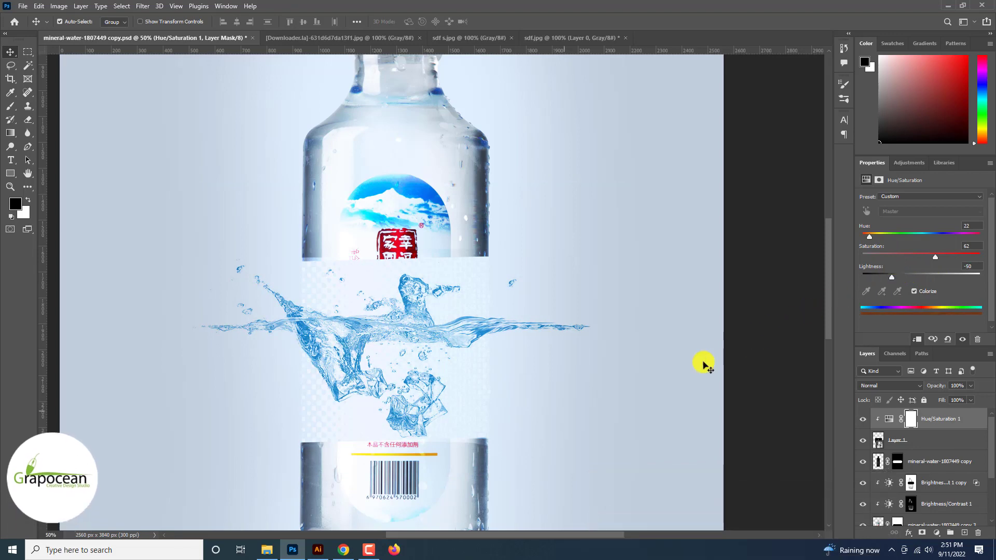
- Hide the mineral-water-1807449 copy layer that shows the faint middle of the bottle
{"action": "left_click", "coordinate": [587, 418]}
{"action": "scroll", "coordinate": [520, 404], "scroll_direction": "up", "scroll_amount": 2}
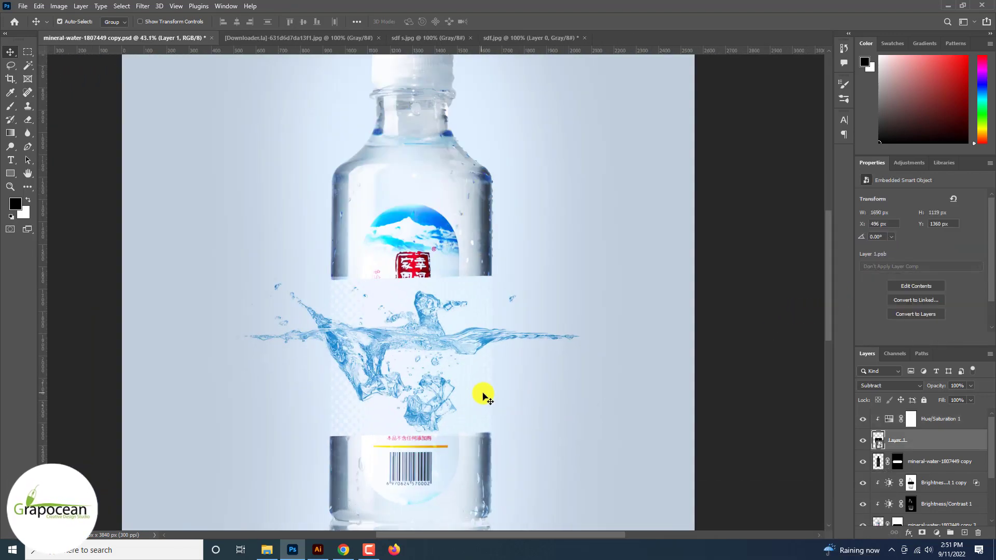
{"action": "key", "text": "ctrl+minus"}
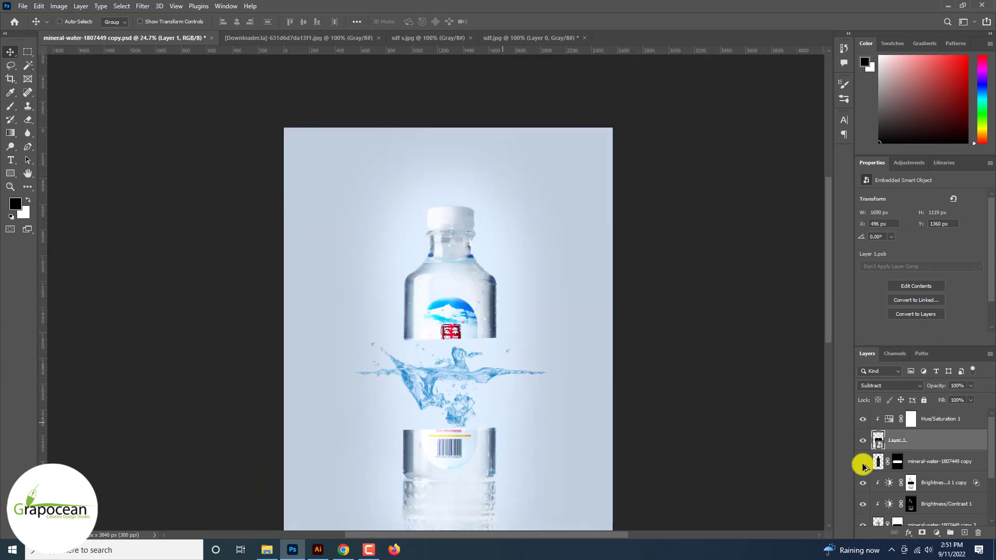
{"action": "left_click", "coordinate": [862, 462]}
- Retune the splash's Hue/Saturation adjustment to hue 35, saturation 17 and lightness -17, and check the result on the whole bottle
{"action": "key", "text": "ctrl+plus"}
{"action": "left_click", "coordinate": [908, 419]}
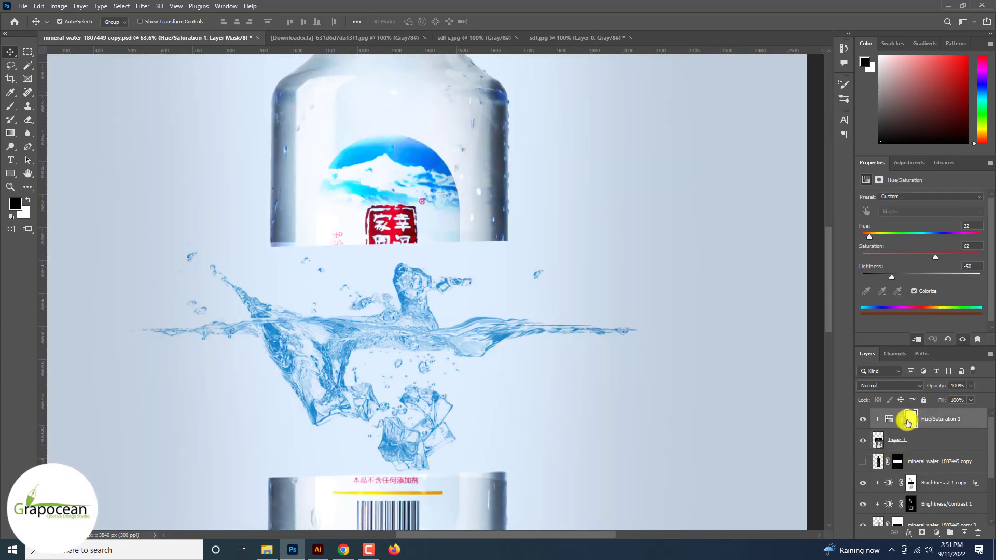
{"action": "mouse_move", "coordinate": [878, 239]}
{"action": "left_mouse_down"}
{"action": "mouse_move", "coordinate": [974, 239]}
{"action": "mouse_move", "coordinate": [864, 238]}
{"action": "left_mouse_up"}
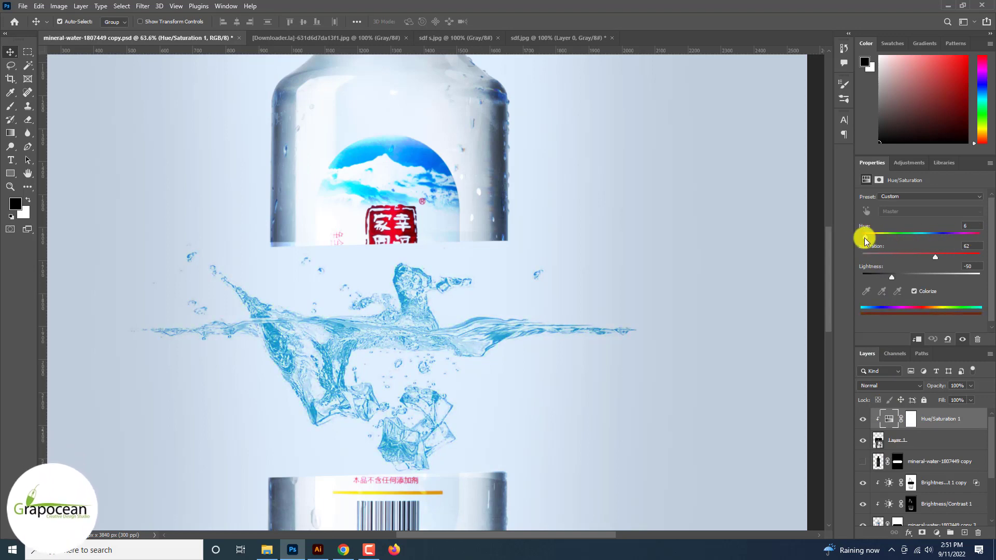
{"action": "left_click_drag", "start_coordinate": [935, 257], "coordinate": [889, 239]}
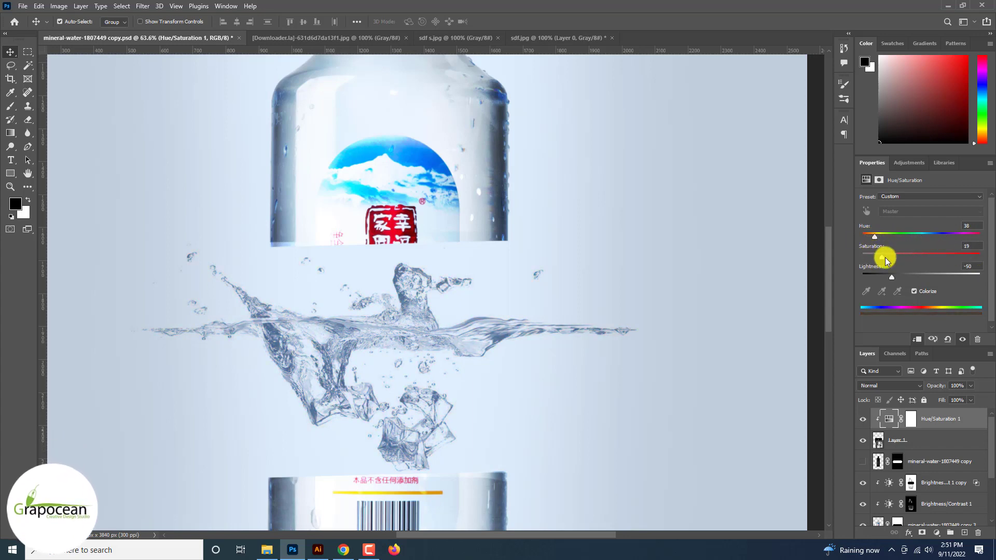
{"action": "left_click_drag", "start_coordinate": [892, 277], "coordinate": [864, 236]}
{"action": "left_click_drag", "start_coordinate": [868, 236], "coordinate": [945, 258]}
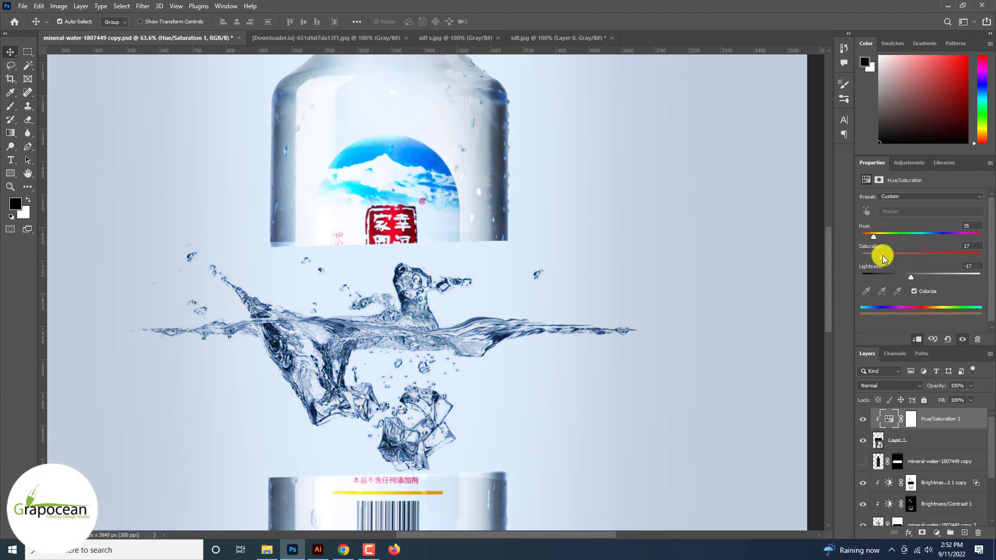
{"action": "left_click", "coordinate": [479, 430]}
{"action": "scroll", "coordinate": [479, 430], "scroll_direction": "down", "scroll_amount": 6}
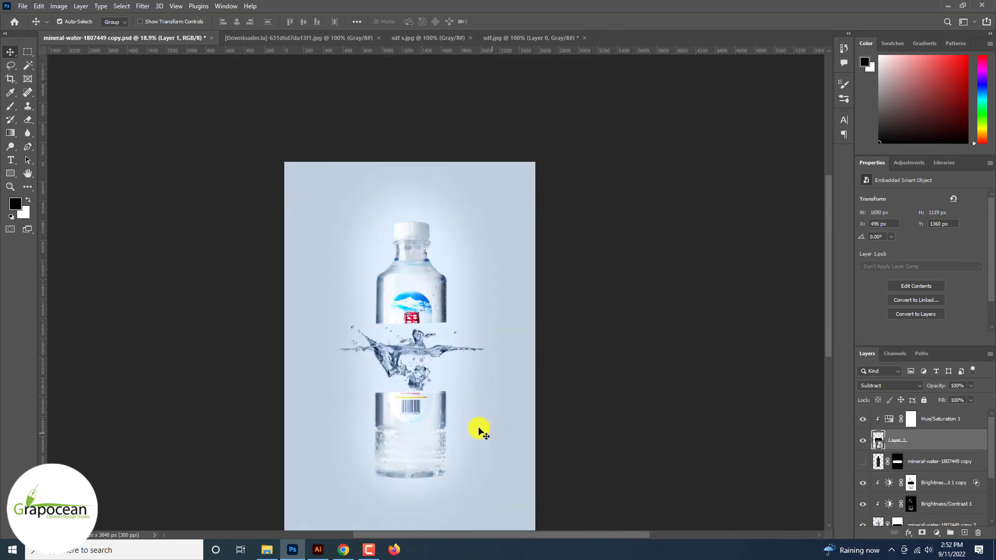
{"action": "scroll", "coordinate": [479, 431], "scroll_direction": "up", "scroll_amount": 2}
{"action": "scroll", "coordinate": [427, 367], "scroll_direction": "up", "scroll_amount": 4}
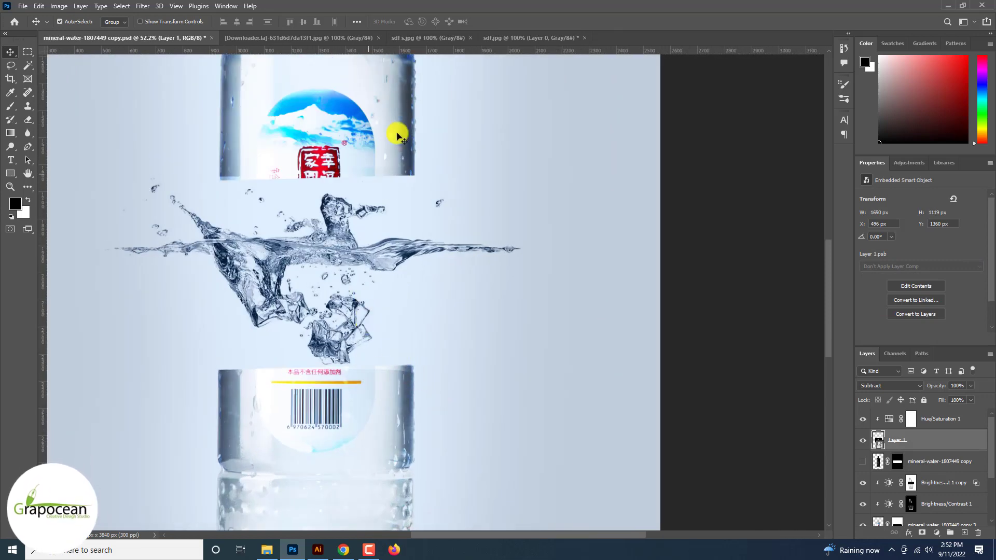
- Look through the open splash images, unlock the arched splash's background layer and bring it into the bottle document over the gap
{"action": "left_click", "coordinate": [418, 37]}
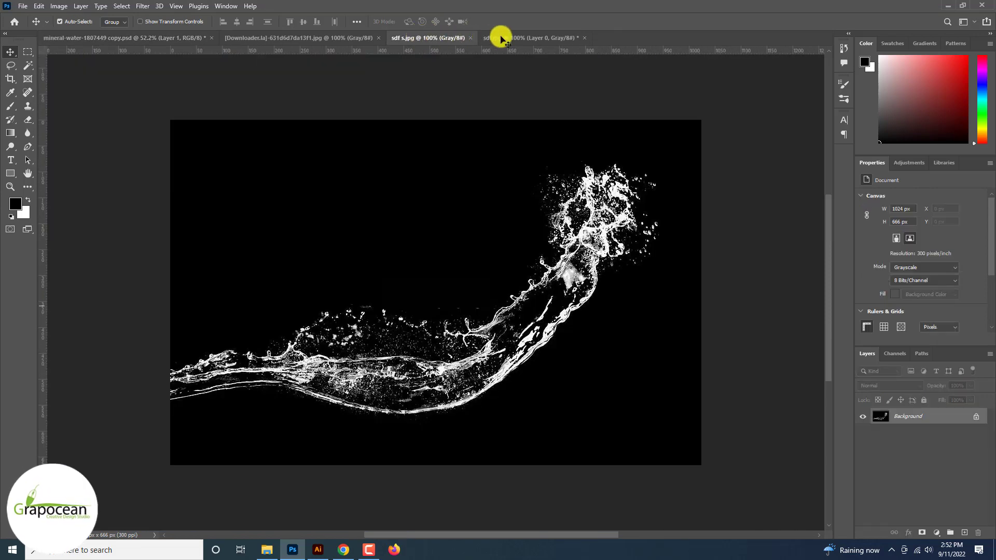
{"action": "left_click", "coordinate": [533, 37]}
{"action": "left_click", "coordinate": [419, 34]}
{"action": "left_click", "coordinate": [304, 37]}
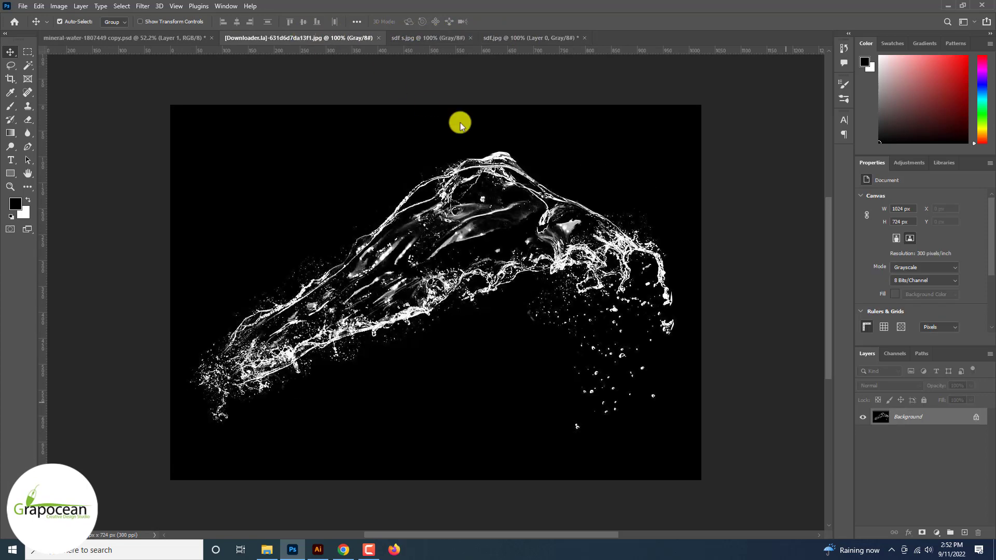
{"action": "left_click", "coordinate": [966, 414]}
{"action": "left_click_drag", "start_coordinate": [684, 289], "coordinate": [467, 300]}
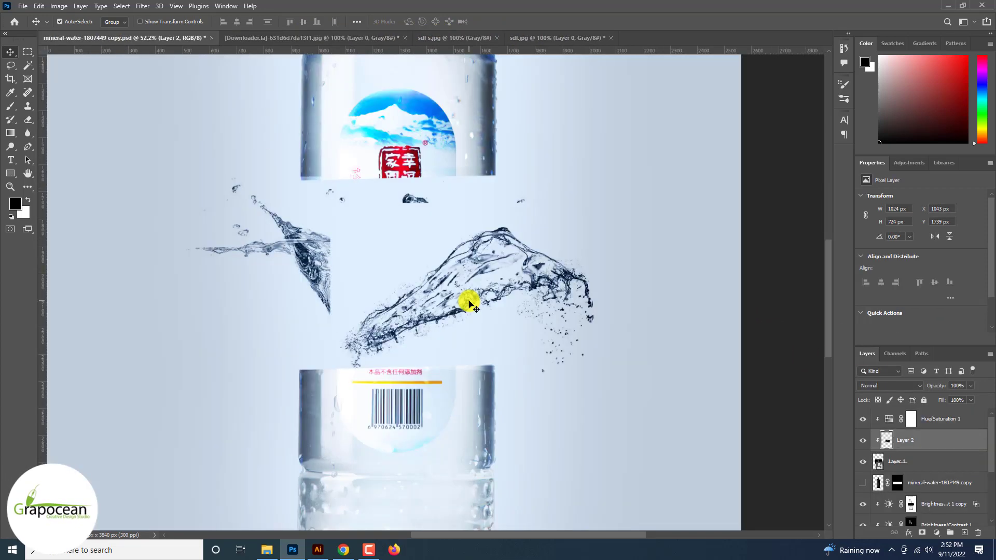
- Make the arched splash an unclipped layer on top of the stack and set its blend mode to Subtract
{"action": "right_click", "coordinate": [936, 421]}
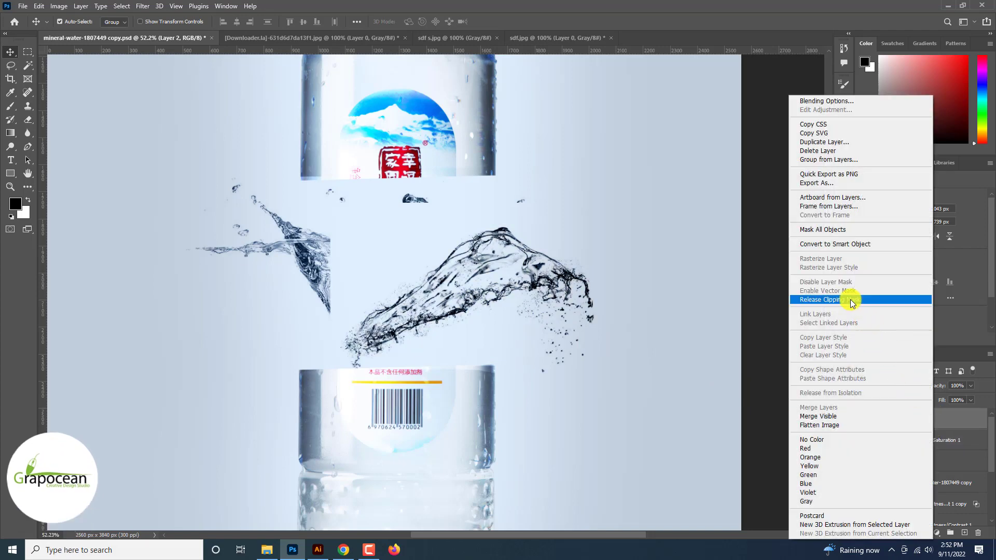
{"action": "left_click", "coordinate": [834, 294]}
{"action": "left_click", "coordinate": [913, 465]}
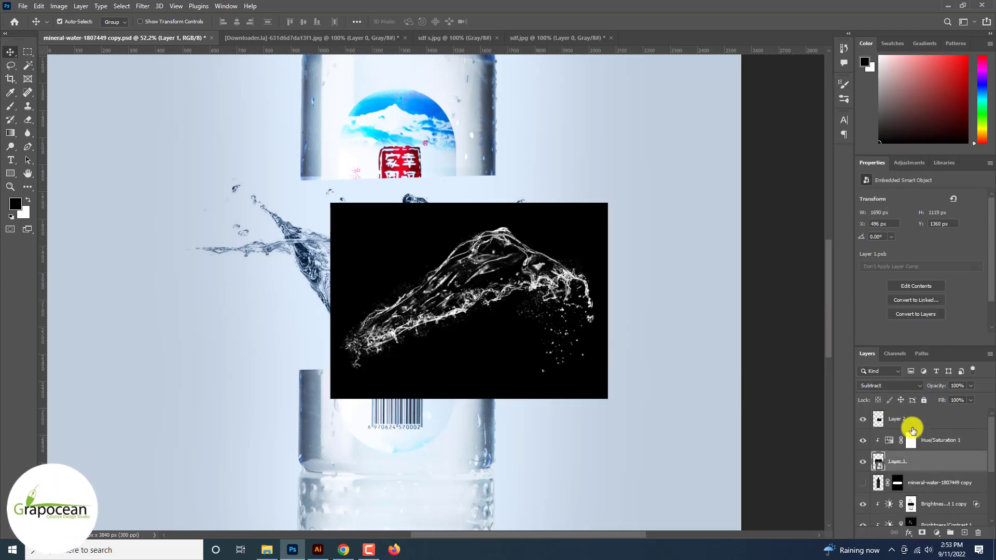
{"action": "left_click", "coordinate": [912, 417]}
{"action": "left_click", "coordinate": [889, 386]}
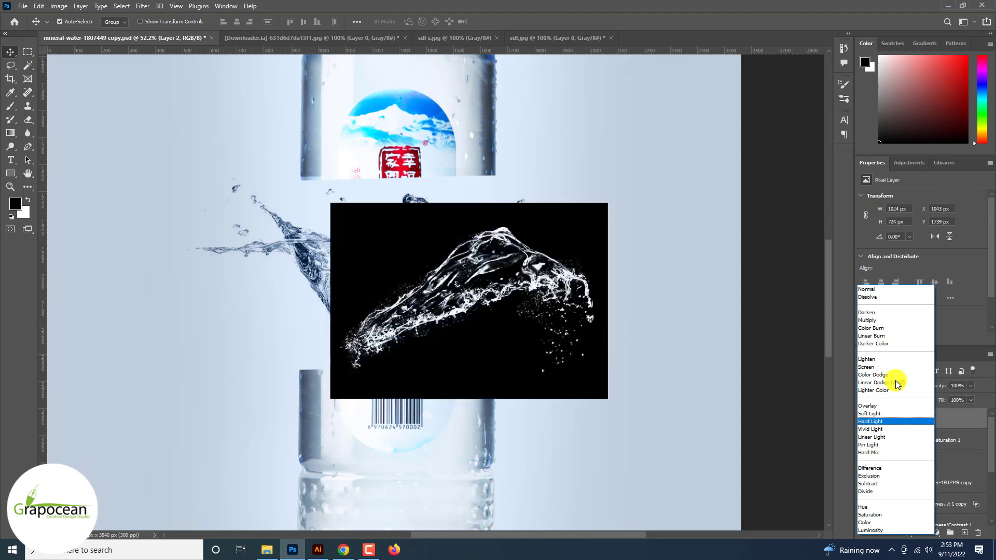
{"action": "left_click", "coordinate": [881, 483]}
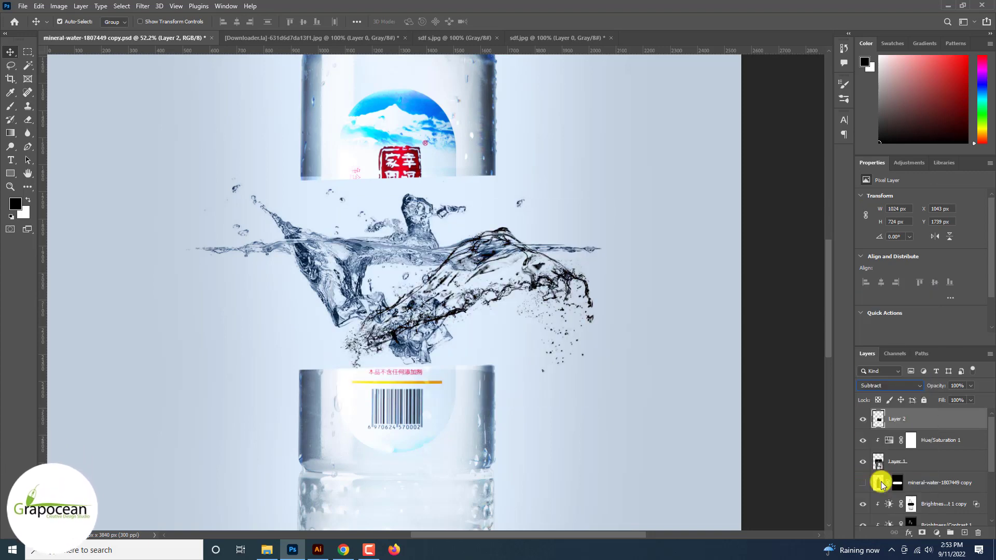
- Duplicate the Hue/Saturation adjustment, move the copy above the arched splash layer and clip it to that layer
{"action": "left_click", "coordinate": [932, 441]}
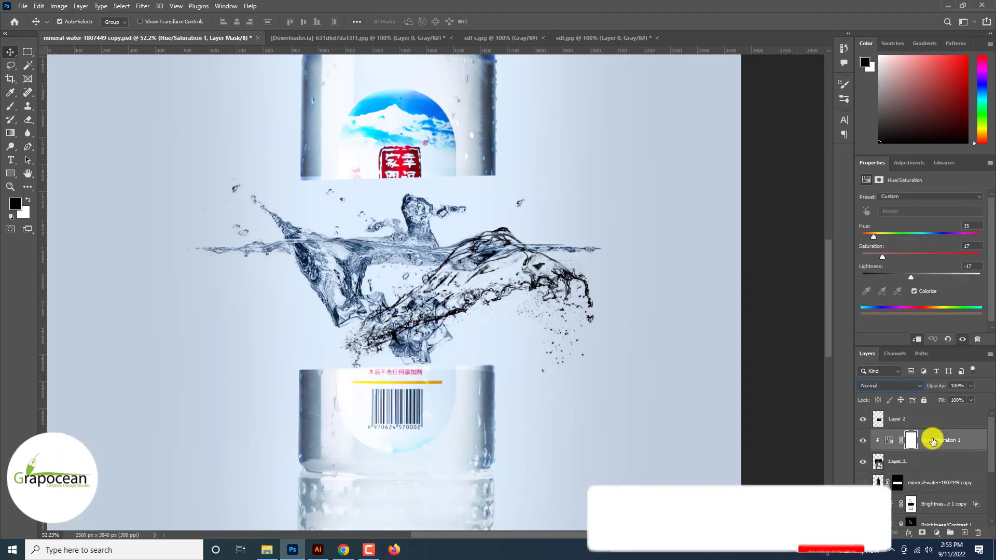
{"action": "key", "text": "ctrl+j"}
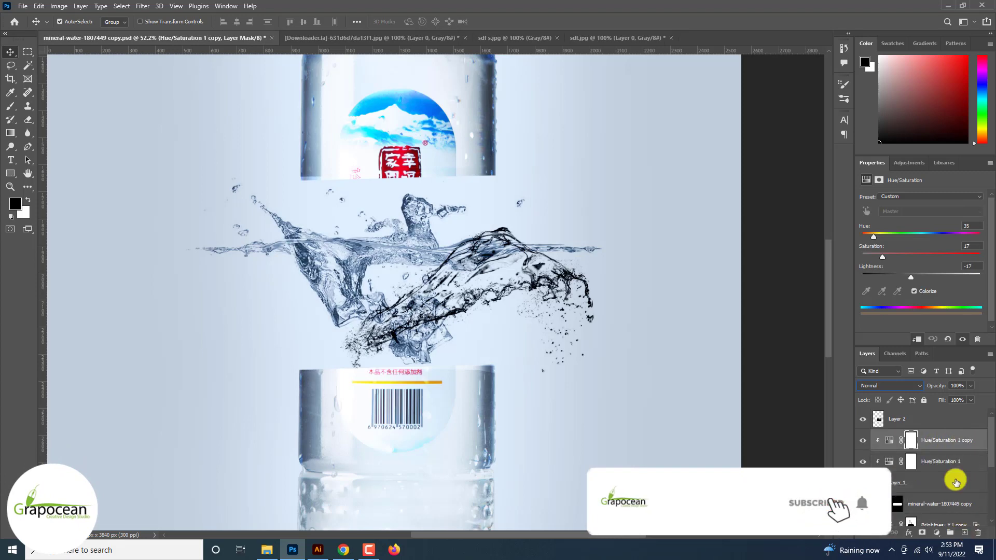
{"action": "left_click_drag", "start_coordinate": [959, 443], "coordinate": [949, 415]}
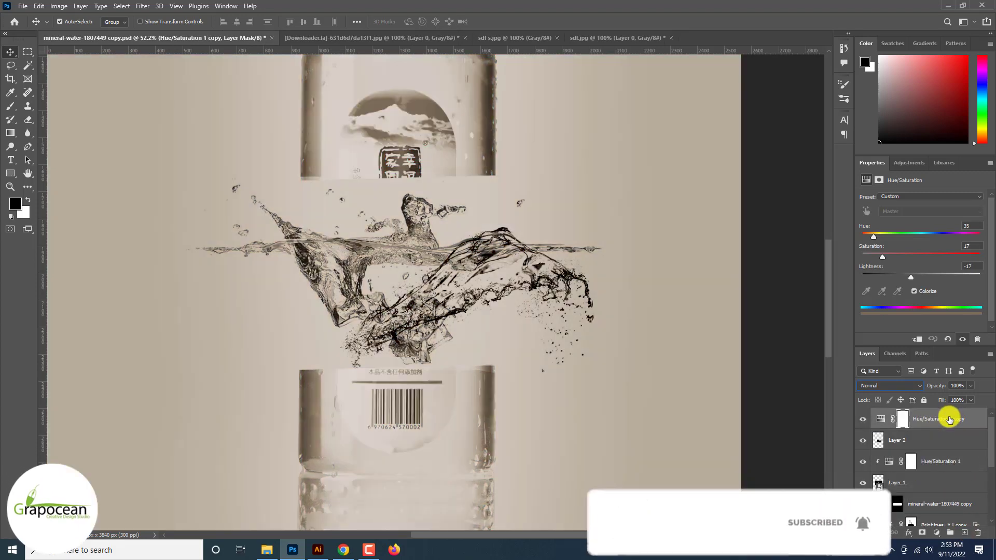
{"action": "right_click", "coordinate": [949, 415]}
{"action": "left_click", "coordinate": [851, 302]}
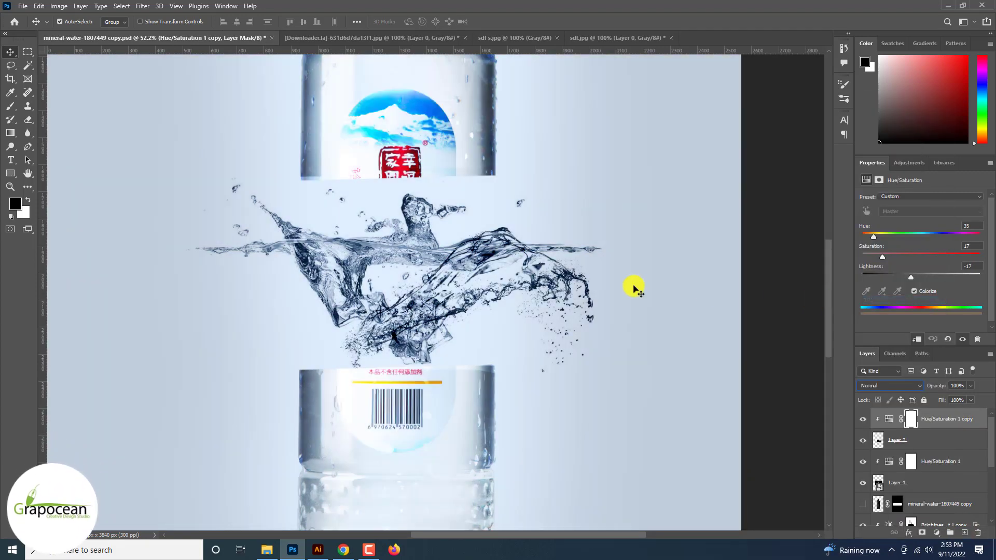
- Move the arched splash up to the cut edge of the bottle's upper half and warp it to follow that edge
{"action": "left_click_drag", "start_coordinate": [498, 278], "coordinate": [495, 187]}
{"action": "scroll", "coordinate": [484, 229], "scroll_direction": "down", "scroll_amount": 3}
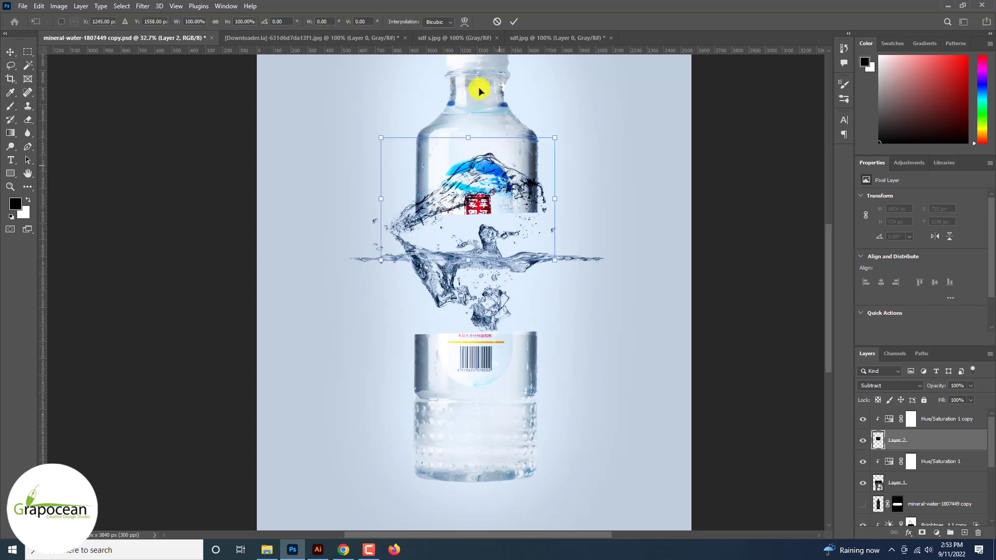
{"action": "left_click_drag", "start_coordinate": [492, 206], "coordinate": [510, 213]}
{"action": "left_click_drag", "start_coordinate": [431, 219], "coordinate": [474, 187]}
{"action": "left_click", "coordinate": [514, 21]}
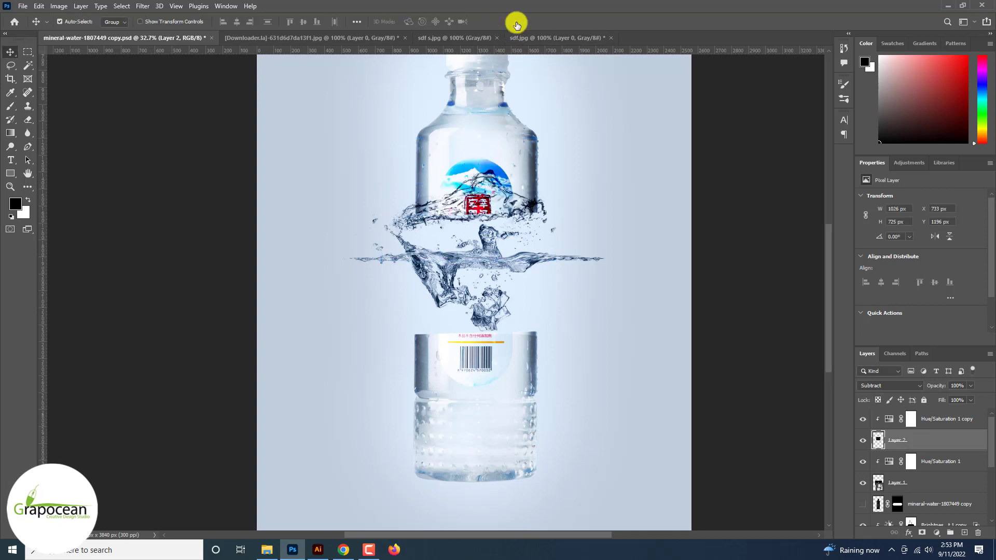
- Convert the arched splash layer to a smart object, preview the blend modes and set it to Color Dodge
{"action": "right_click", "coordinate": [896, 440]}
{"action": "left_click", "coordinate": [796, 245]}
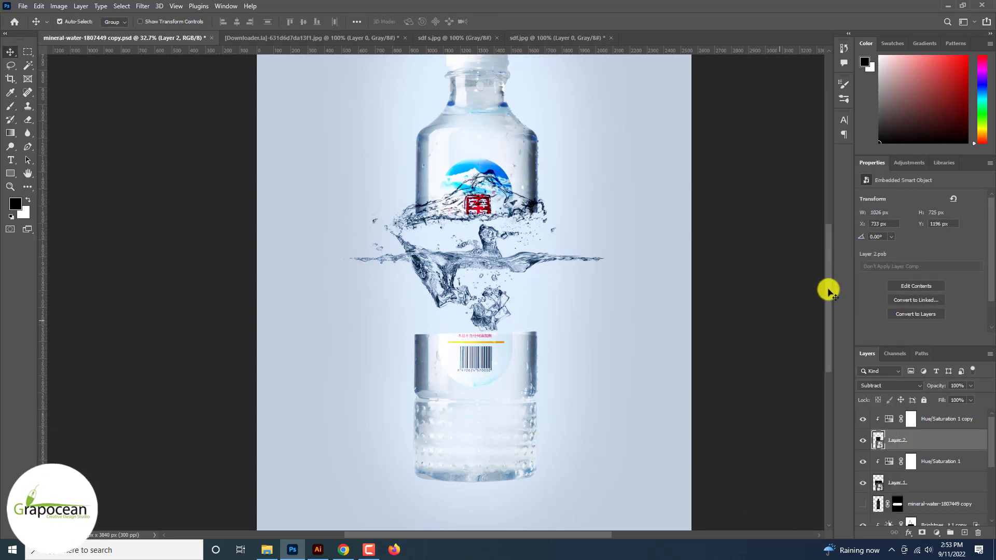
{"action": "left_click", "coordinate": [901, 387]}
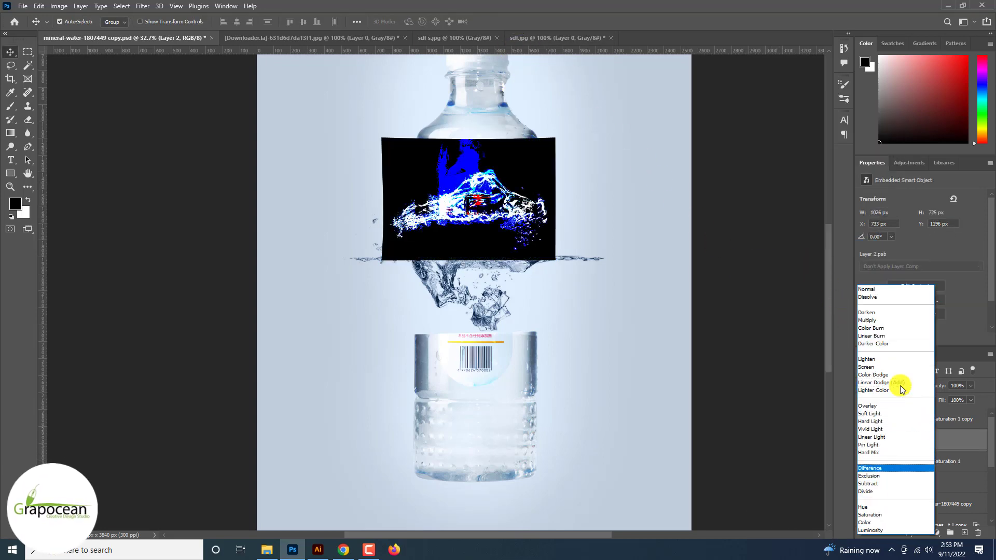
{"action": "scroll", "coordinate": [900, 389], "scroll_direction": "down", "scroll_amount": 5}
{"action": "scroll", "coordinate": [900, 389], "scroll_direction": "up", "scroll_amount": 18}
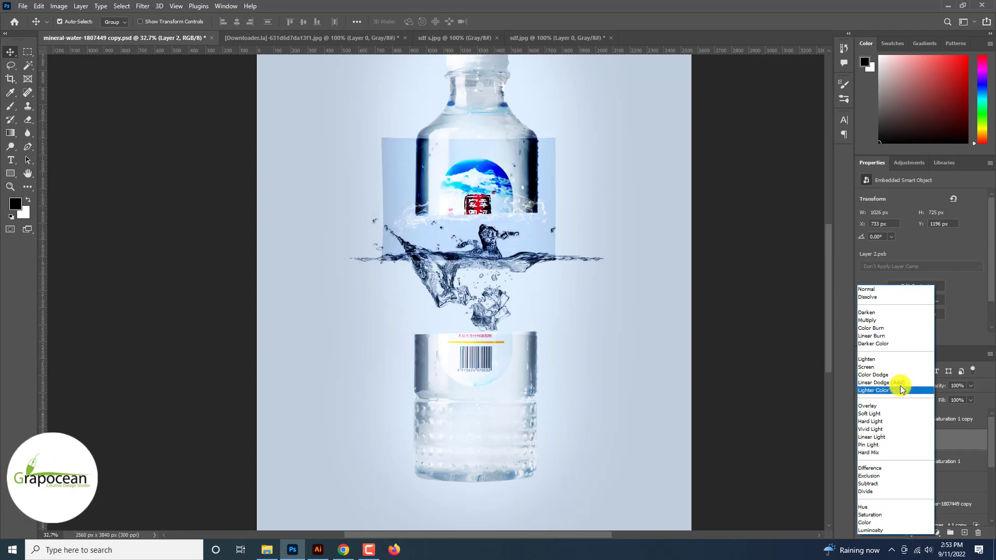
{"action": "scroll", "coordinate": [901, 389], "scroll_direction": "down", "scroll_amount": 1}
{"action": "left_click", "coordinate": [895, 378]}
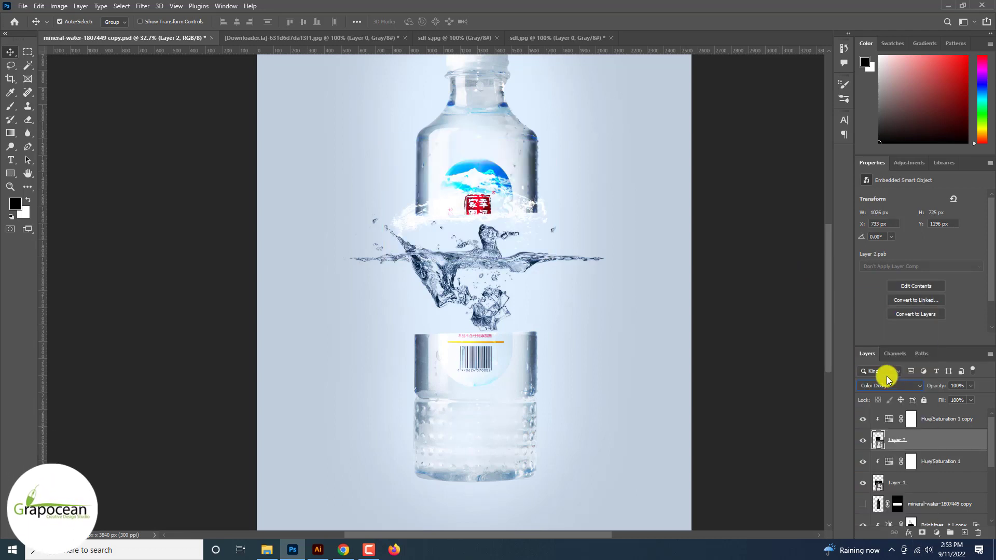
- Nudge the arched splash along the upper half's cut edge to X 763 px, Y 1166 px
{"action": "left_click_drag", "start_coordinate": [457, 201], "coordinate": [463, 210]}
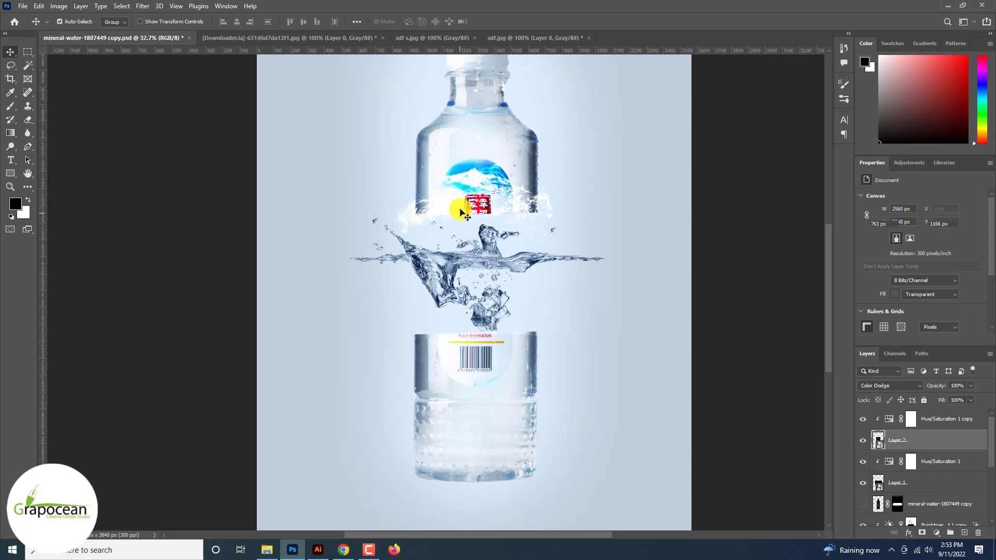
{"action": "scroll", "coordinate": [463, 210], "scroll_direction": "down", "scroll_amount": 3}
{"action": "scroll", "coordinate": [492, 228], "scroll_direction": "down", "scroll_amount": 2}
{"action": "scroll", "coordinate": [511, 253], "scroll_direction": "up", "scroll_amount": 2}
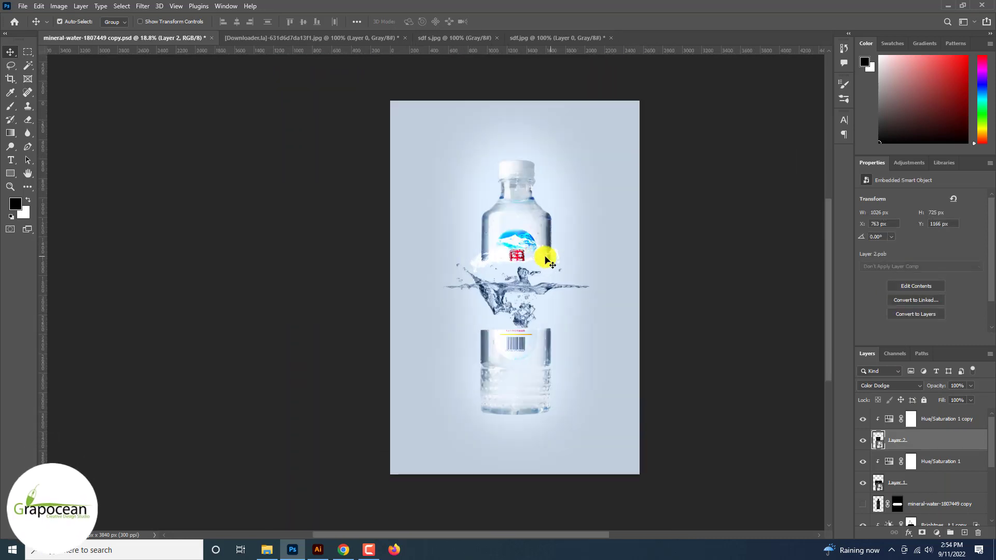
- Duplicate the arched splash down onto the cut edge of the bottle's lower half and flip the copy horizontally
{"action": "left_click_drag", "start_coordinate": [546, 258], "coordinate": [550, 336]}
{"action": "key", "text": "ctrl+t"}
{"action": "right_click", "coordinate": [518, 324]}
{"action": "left_click", "coordinate": [566, 515]}
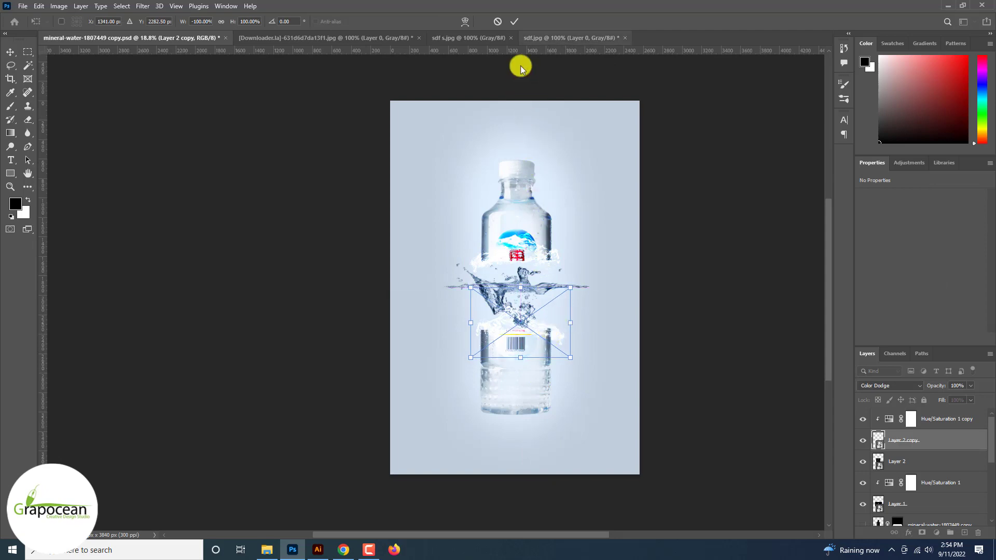
{"action": "left_click", "coordinate": [514, 21]}
{"action": "scroll", "coordinate": [522, 51], "scroll_direction": "up", "scroll_amount": 3}
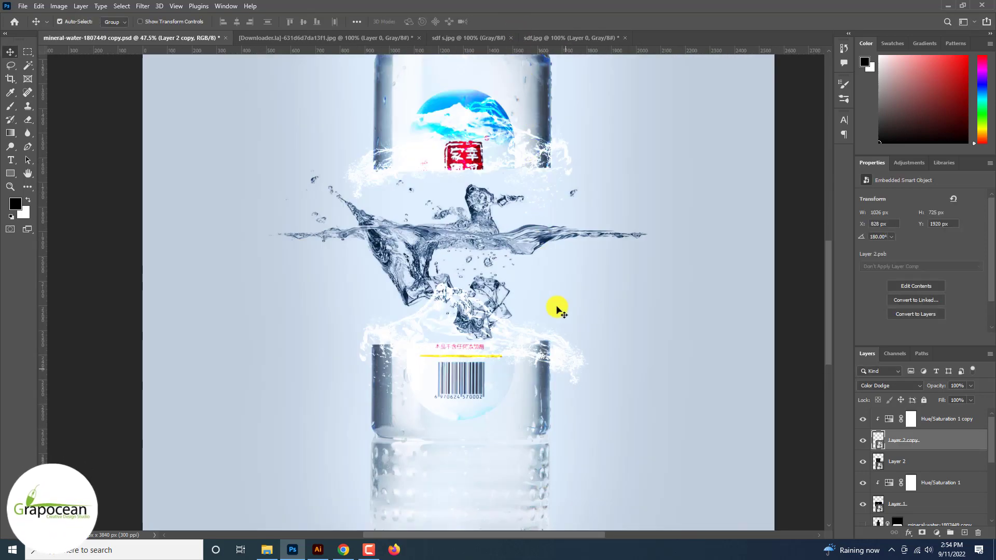
{"action": "scroll", "coordinate": [550, 354], "scroll_direction": "up", "scroll_amount": 2}
- Reposition the splash copy on the lower half's cut edge and warp it to about 1035 by 725 px
{"action": "left_click_drag", "start_coordinate": [532, 338], "coordinate": [646, 358]}
{"action": "key", "text": "ctrl+t"}
{"action": "left_click", "coordinate": [464, 21]}
{"action": "left_click_drag", "start_coordinate": [410, 313], "coordinate": [413, 331]}
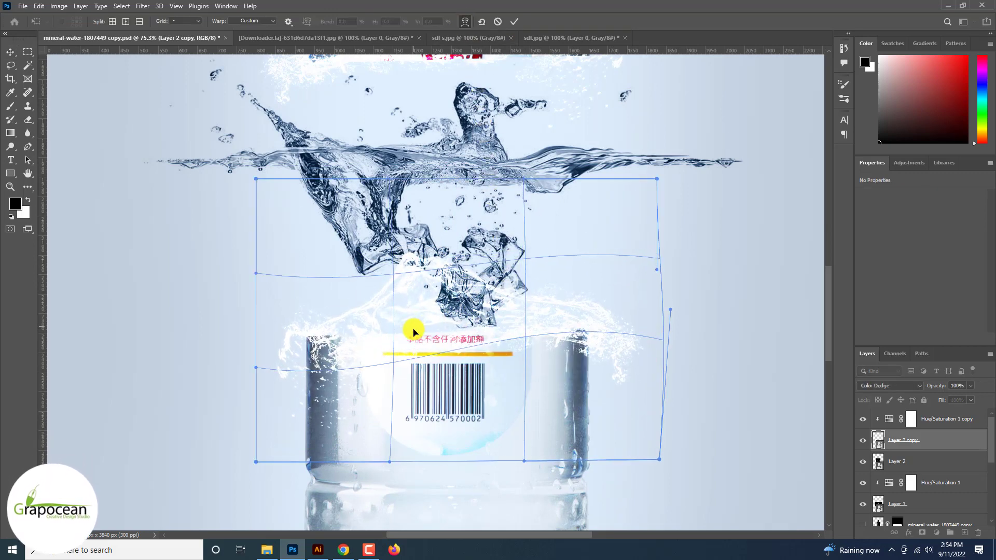
{"action": "left_click", "coordinate": [514, 21]}
{"action": "scroll", "coordinate": [527, 104], "scroll_direction": "down", "scroll_amount": 4}
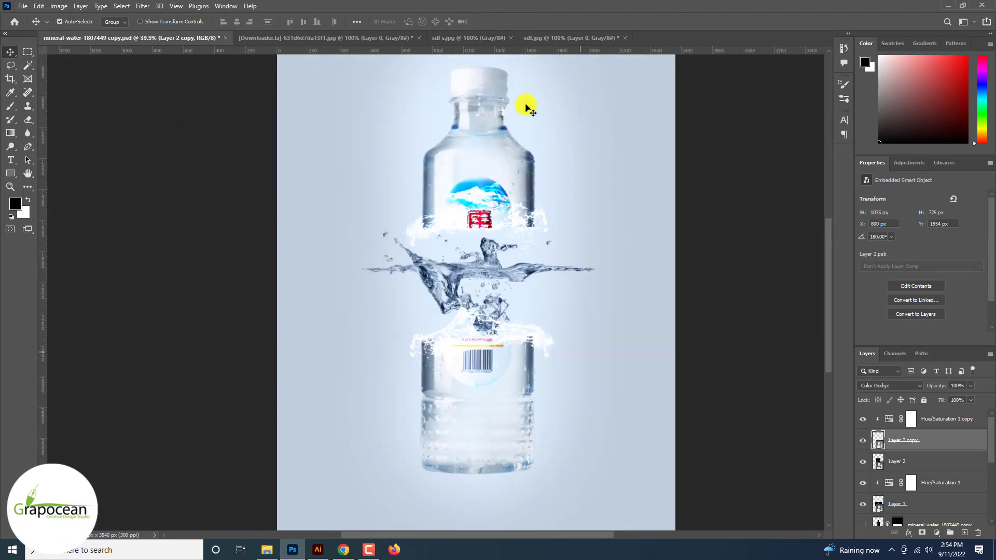
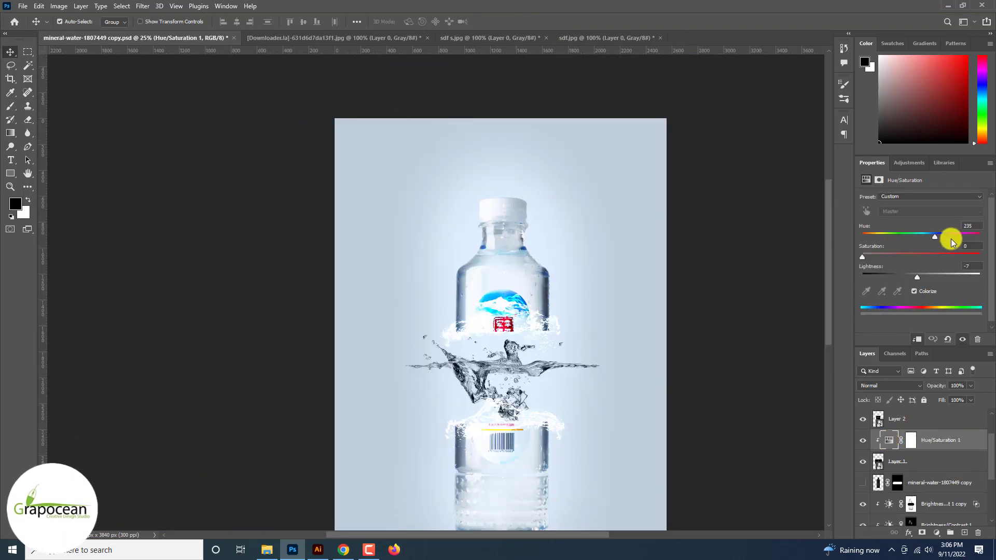
- Tint the central splash blue by adjusting the hue, saturation and lightness of its clipped, colorized Hue/Saturation layer
{"action": "mouse_move", "coordinate": [917, 277]}
{"action": "left_mouse_down"}
{"action": "mouse_move", "coordinate": [873, 275]}
{"action": "mouse_move", "coordinate": [913, 278]}
{"action": "left_mouse_up"}
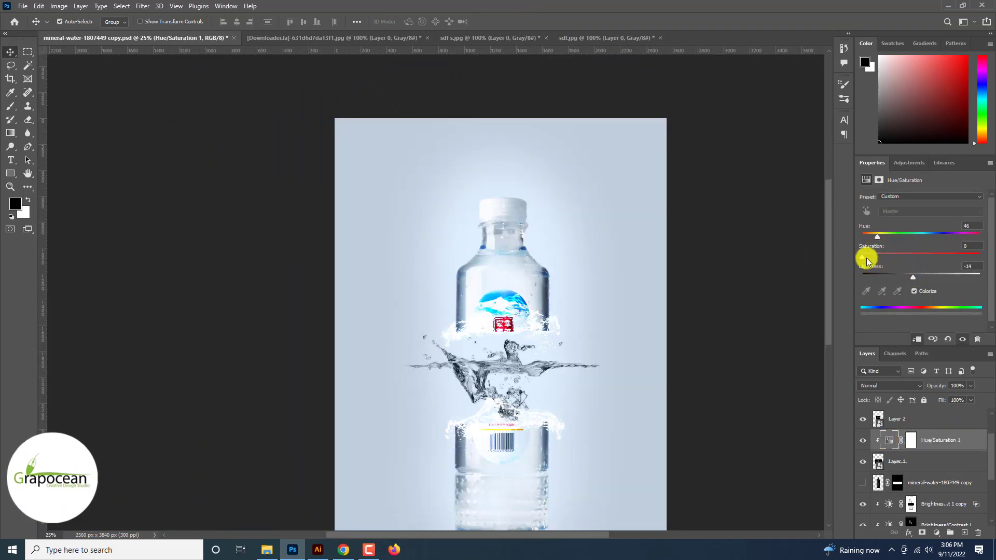
{"action": "mouse_move", "coordinate": [863, 258]}
{"action": "left_mouse_down"}
{"action": "mouse_move", "coordinate": [962, 258]}
{"action": "mouse_move", "coordinate": [958, 243]}
{"action": "mouse_move", "coordinate": [971, 250]}
{"action": "mouse_move", "coordinate": [941, 241]}
{"action": "mouse_move", "coordinate": [945, 255]}
{"action": "mouse_move", "coordinate": [980, 261]}
{"action": "mouse_move", "coordinate": [901, 263]}
{"action": "mouse_move", "coordinate": [874, 242]}
{"action": "left_mouse_up"}
{"action": "mouse_move", "coordinate": [913, 280]}
{"action": "left_mouse_down"}
{"action": "mouse_move", "coordinate": [923, 278]}
{"action": "mouse_move", "coordinate": [894, 281]}
{"action": "left_mouse_up"}
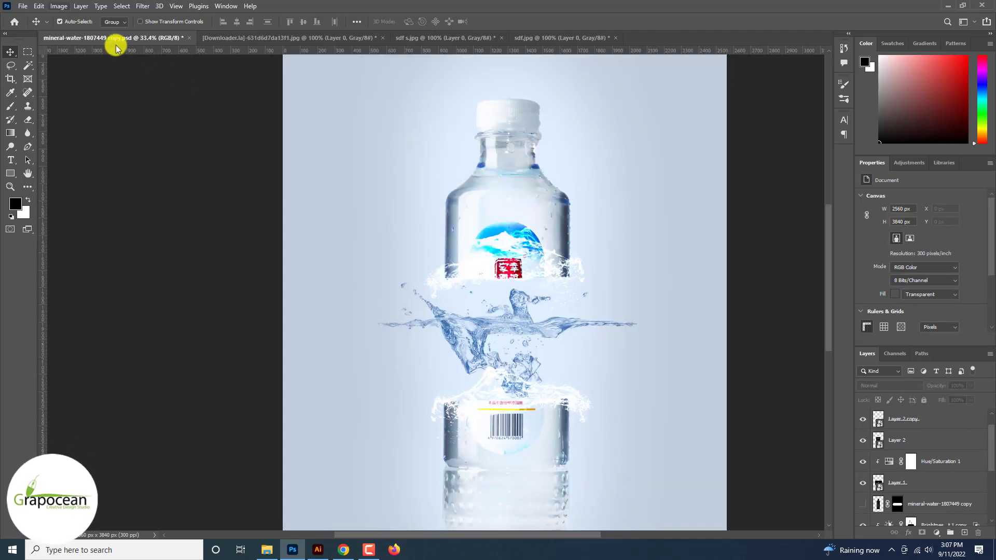
- Open the hanging ivy image sdfsdf, the leafy garland image and the landscape photos from the Social Media Post Bottle folder
{"action": "left_click", "coordinate": [23, 6]}
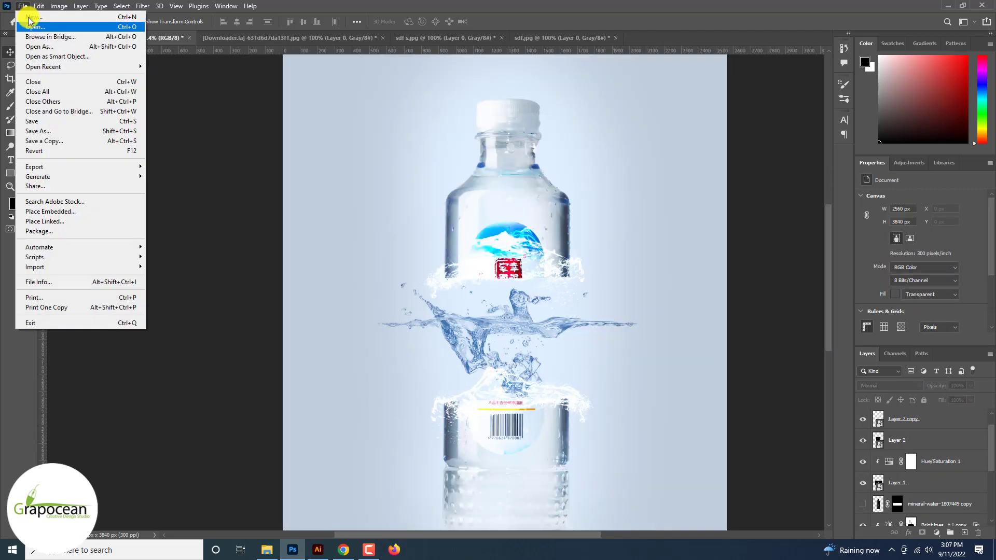
{"action": "left_click", "coordinate": [30, 26]}
{"action": "left_click", "coordinate": [349, 145]}
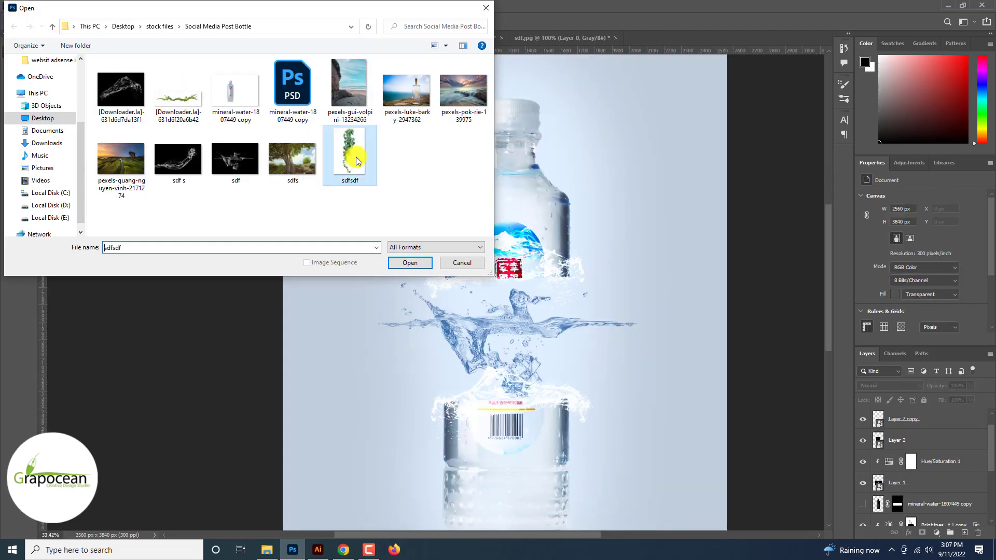
{"action": "left_click", "coordinate": [188, 104], "text": "ctrl"}
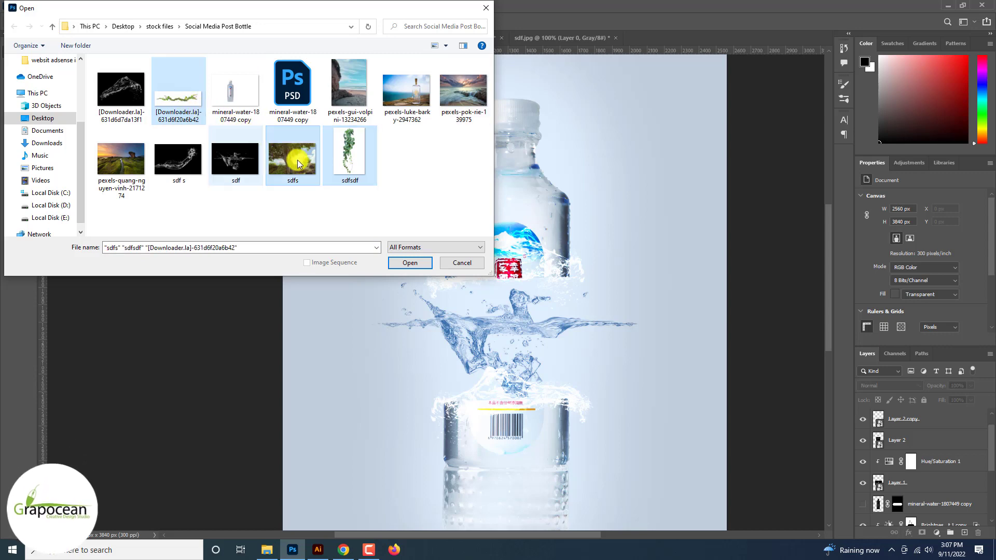
{"action": "left_click", "coordinate": [463, 89], "text": "ctrl"}
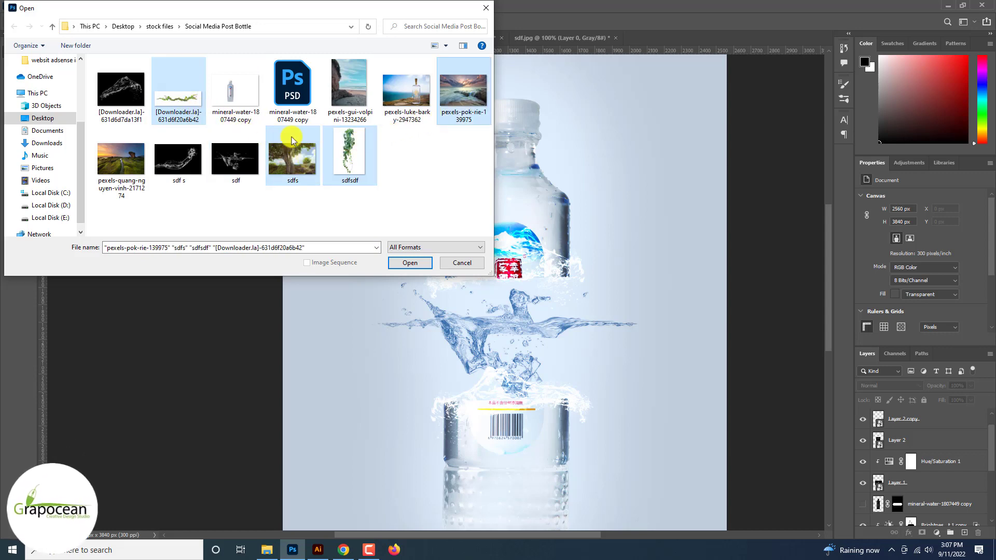
{"action": "left_click", "coordinate": [410, 263]}
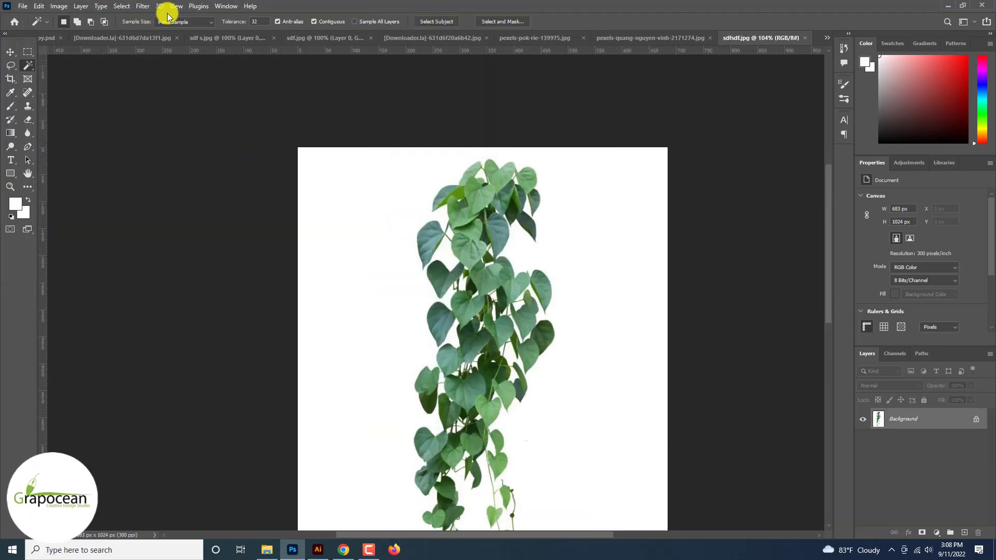
- Select the ivy leaves in sdfsdf.jpg with Color Range, sampling several greens at Fuzziness 88, and mask out the white background
{"action": "left_click", "coordinate": [121, 6]}
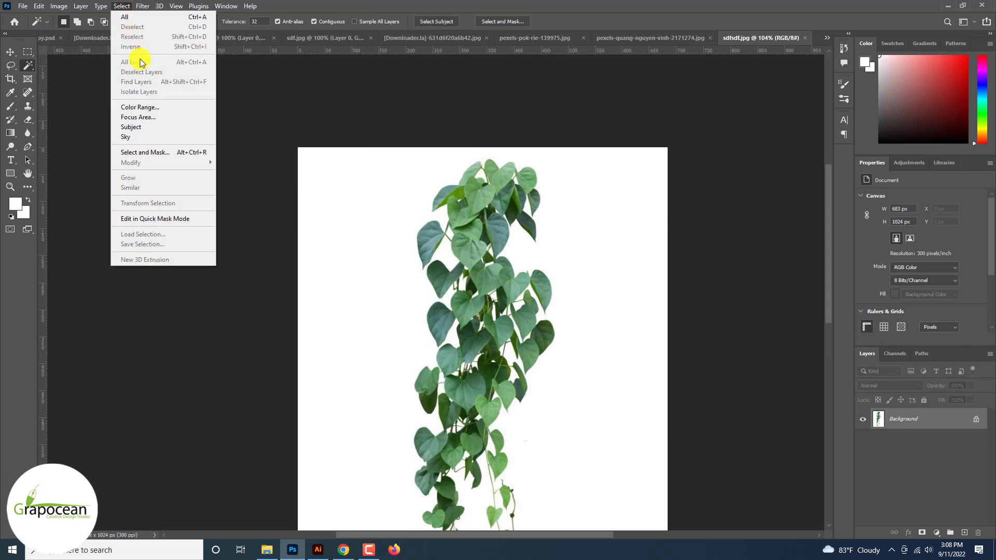
{"action": "left_click", "coordinate": [139, 107]}
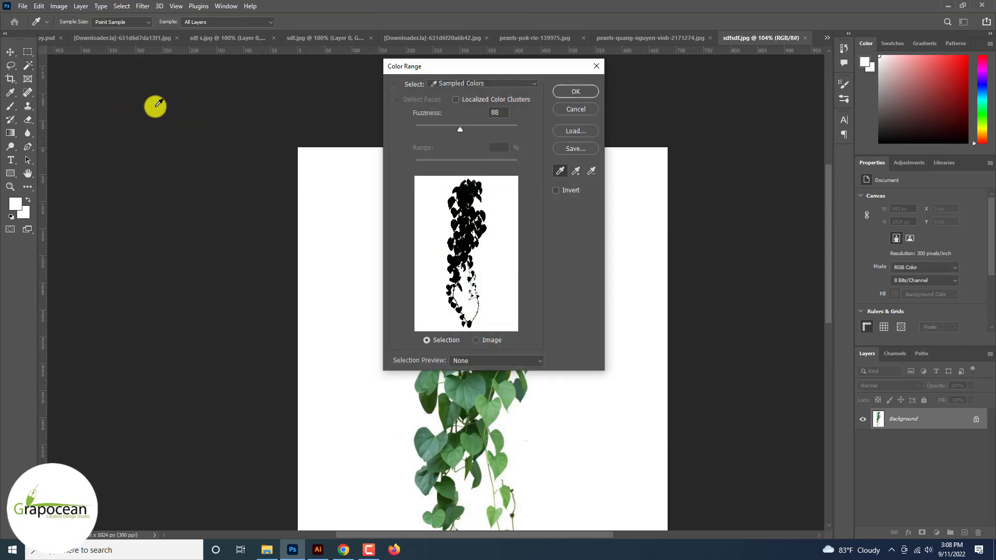
{"action": "left_click", "coordinate": [471, 219]}
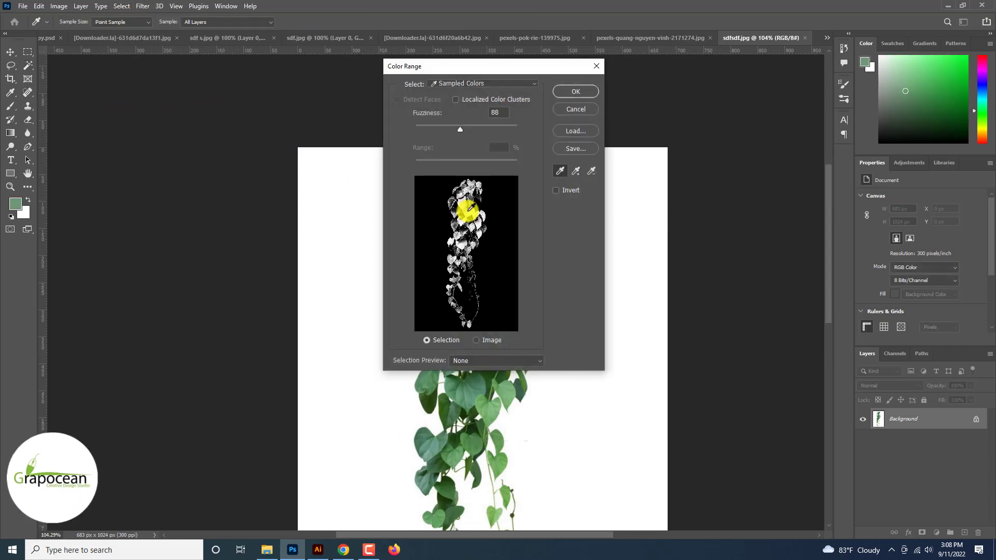
{"action": "left_click", "coordinate": [473, 200]}
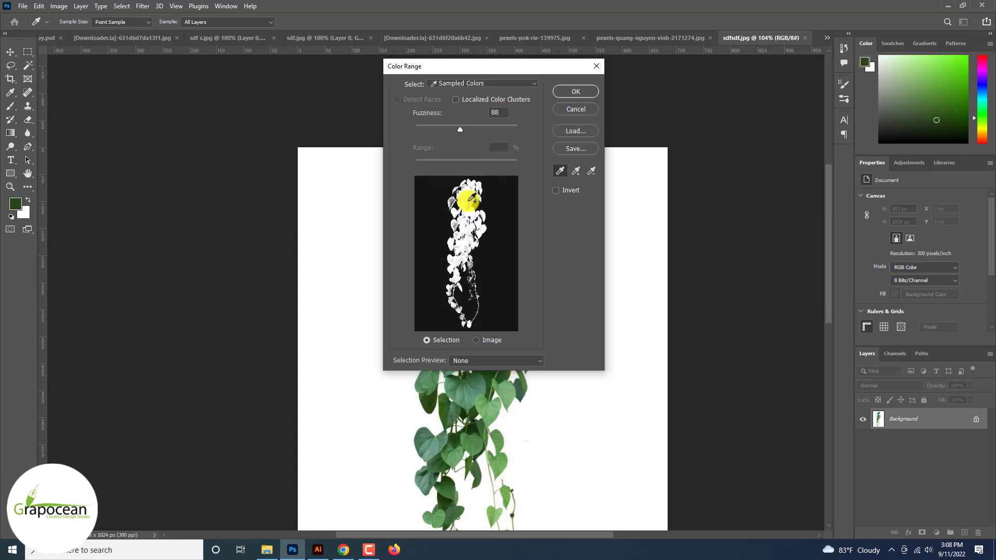
{"action": "left_click", "coordinate": [486, 219]}
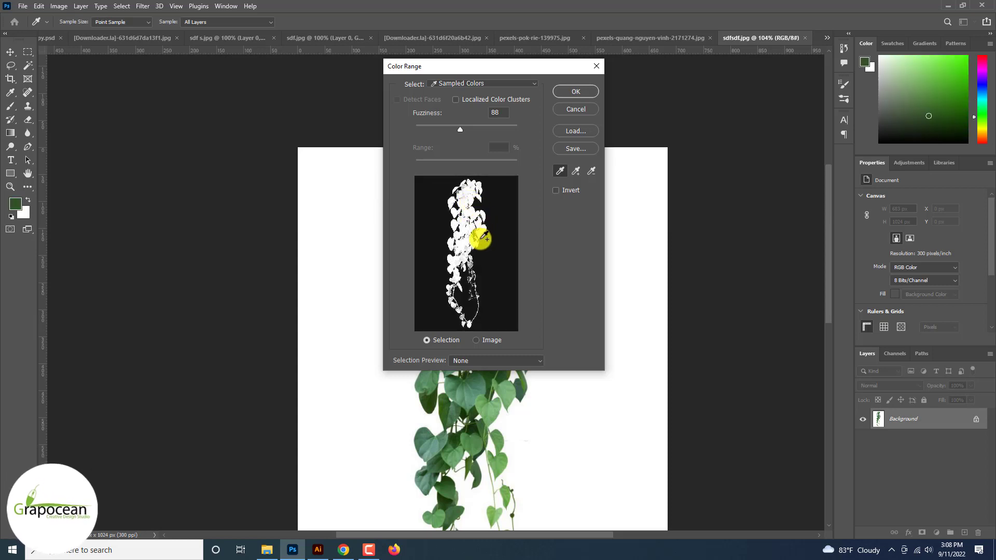
{"action": "left_click", "coordinate": [473, 256]}
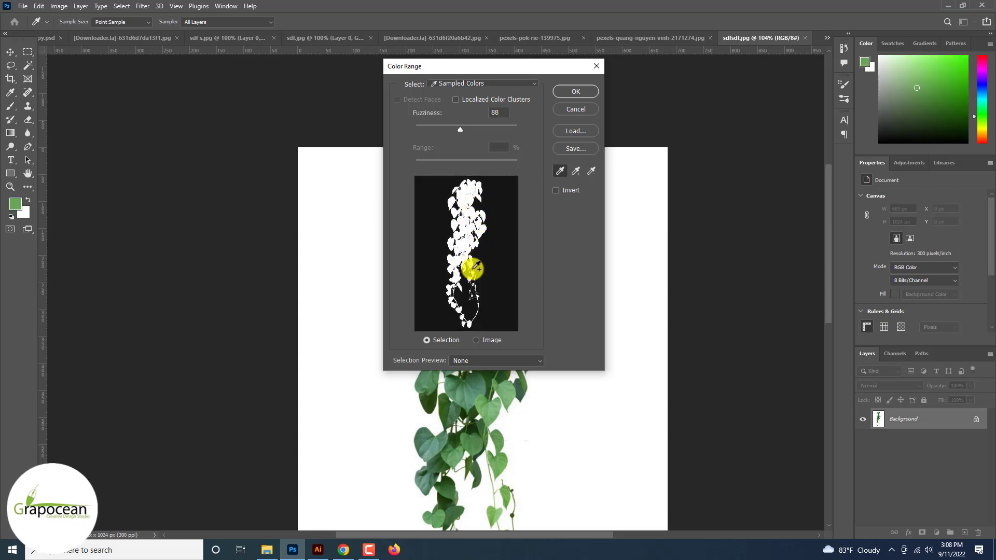
{"action": "left_click", "coordinate": [576, 91]}
{"action": "key", "text": "ctrl+plus"}
{"action": "scroll", "coordinate": [514, 323], "scroll_direction": "down", "scroll_amount": 6}
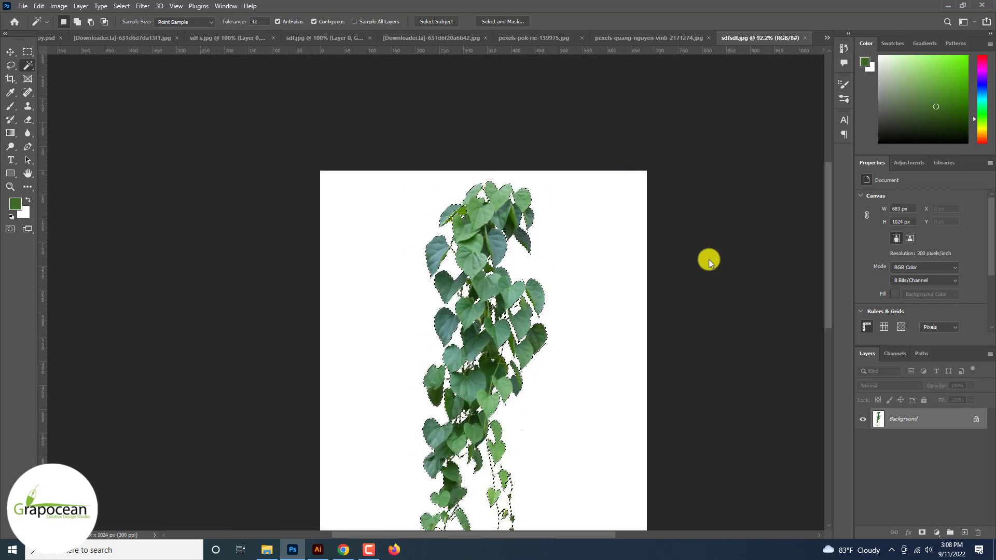
{"action": "left_click", "coordinate": [923, 531]}
{"action": "scroll", "coordinate": [498, 374], "scroll_direction": "up", "scroll_amount": 6}
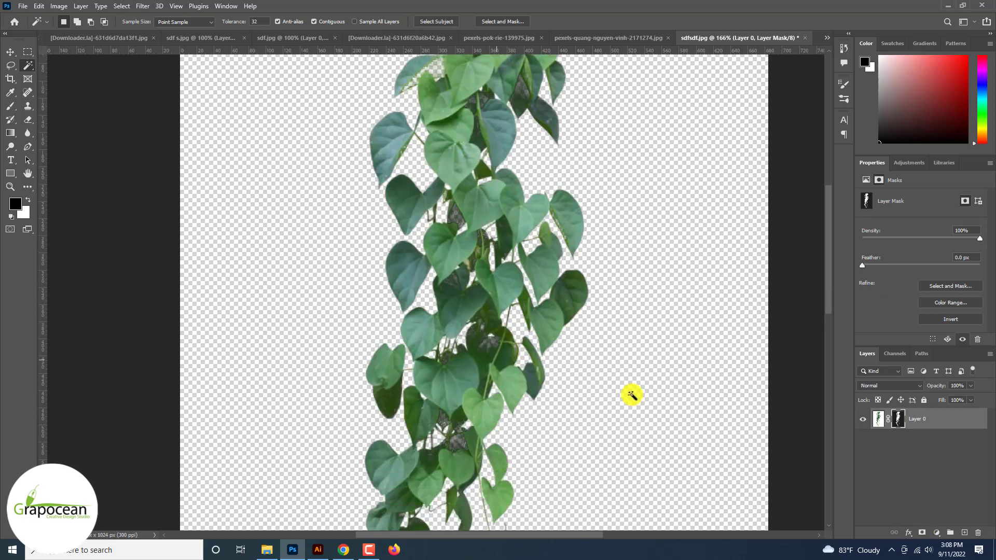
- Paint white on the ivy's layer mask with the Brush in Overlay mode at 44% opacity to fill gaps among the leaves
{"action": "right_click", "coordinate": [9, 107]}
{"action": "left_click", "coordinate": [52, 105]}
{"action": "left_click", "coordinate": [153, 22]}
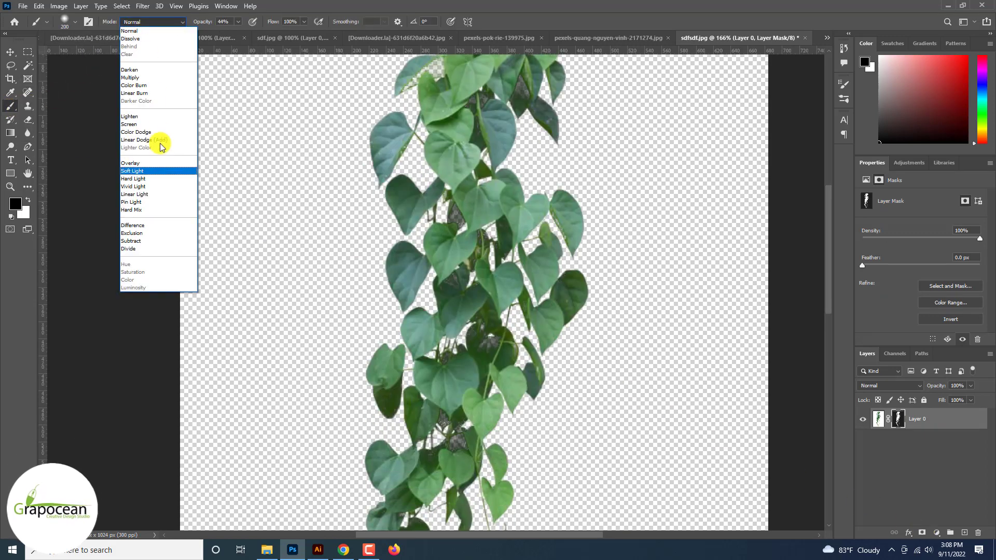
{"action": "left_click", "coordinate": [156, 166]}
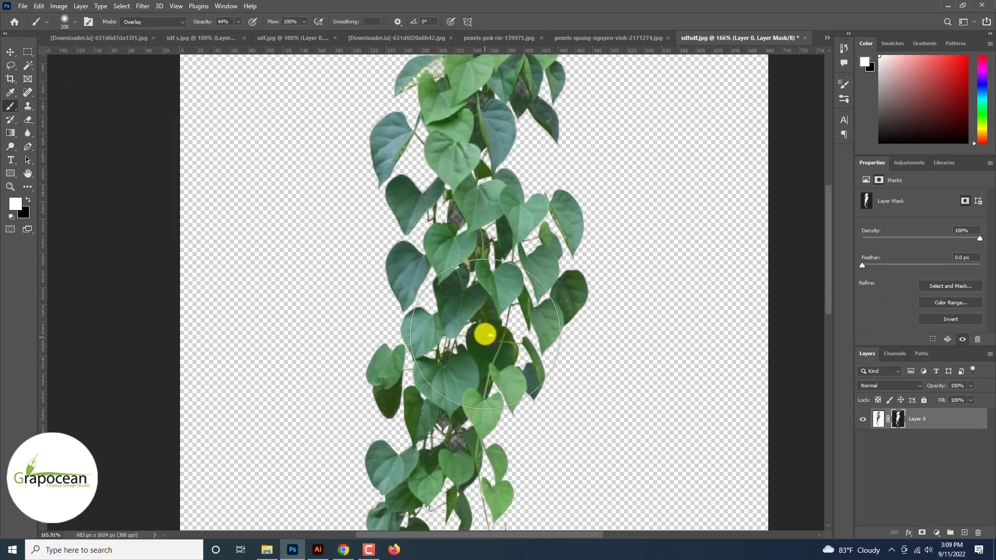
{"action": "left_click_drag", "start_coordinate": [456, 438], "coordinate": [484, 300]}
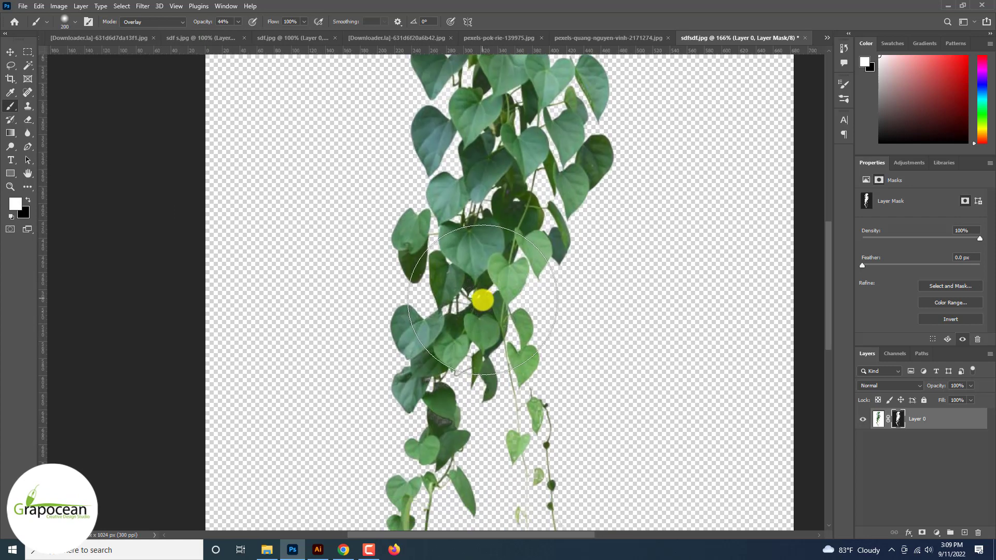
{"action": "left_click_drag", "start_coordinate": [451, 438], "coordinate": [458, 335]}
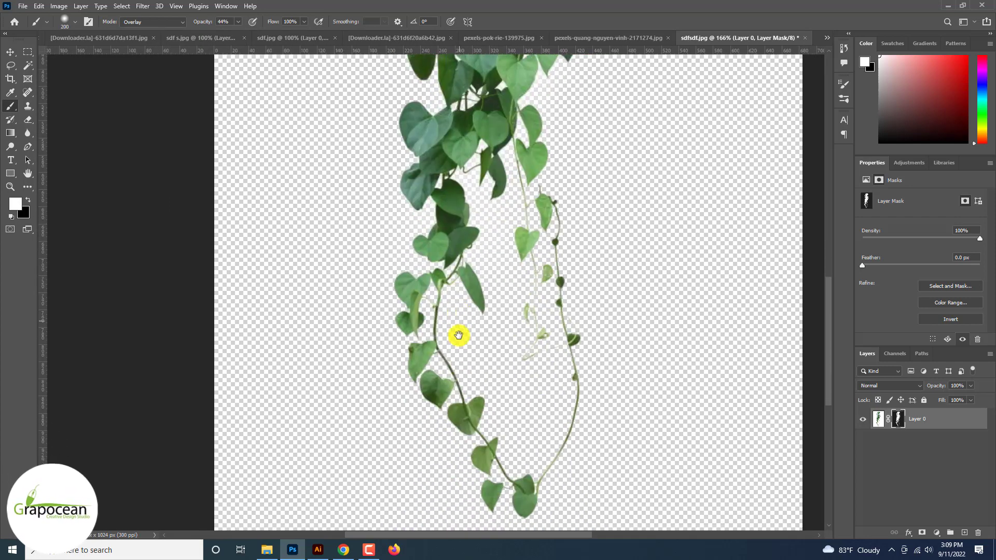
{"action": "scroll", "coordinate": [489, 446], "scroll_direction": "down", "scroll_amount": 3}
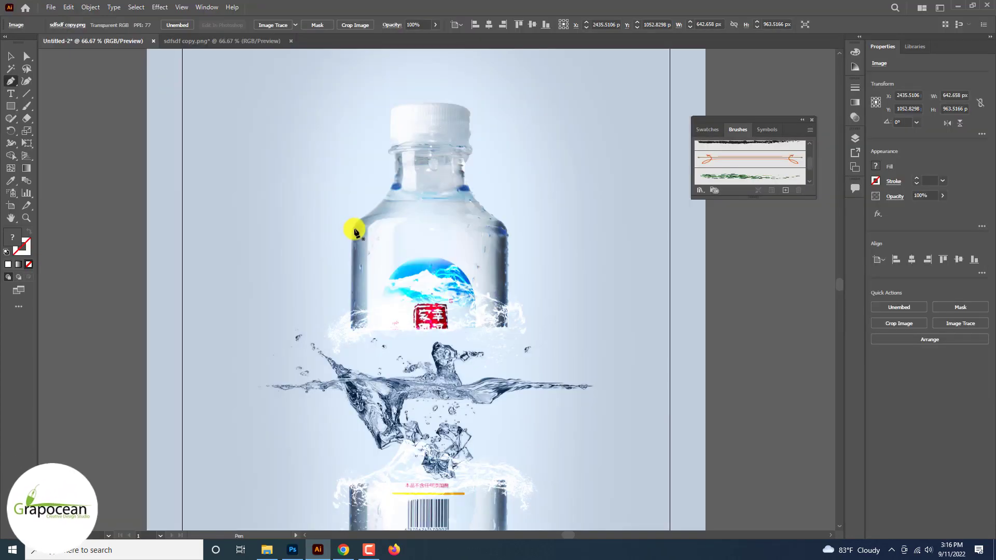
- Switch to Illustrator and draw a curving Pen path, about 362 by 951 px, from the bottle's upper left across to its lower right
{"action": "left_click_drag", "start_coordinate": [419, 313], "coordinate": [483, 328]}
{"action": "left_click_drag", "start_coordinate": [517, 382], "coordinate": [517, 406]}
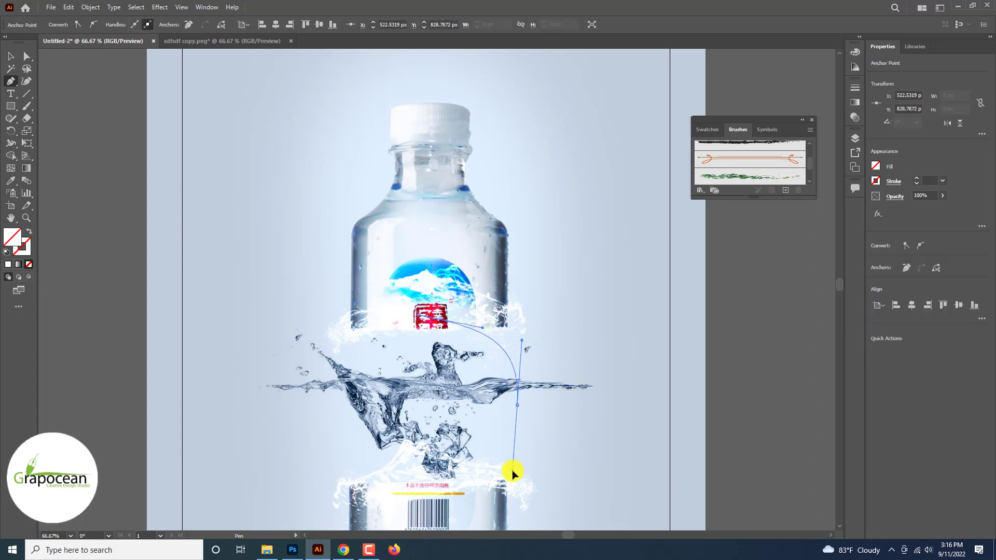
{"action": "scroll", "coordinate": [511, 466], "scroll_direction": "down", "scroll_amount": 4}
{"action": "left_click_drag", "start_coordinate": [505, 439], "coordinate": [509, 462]}
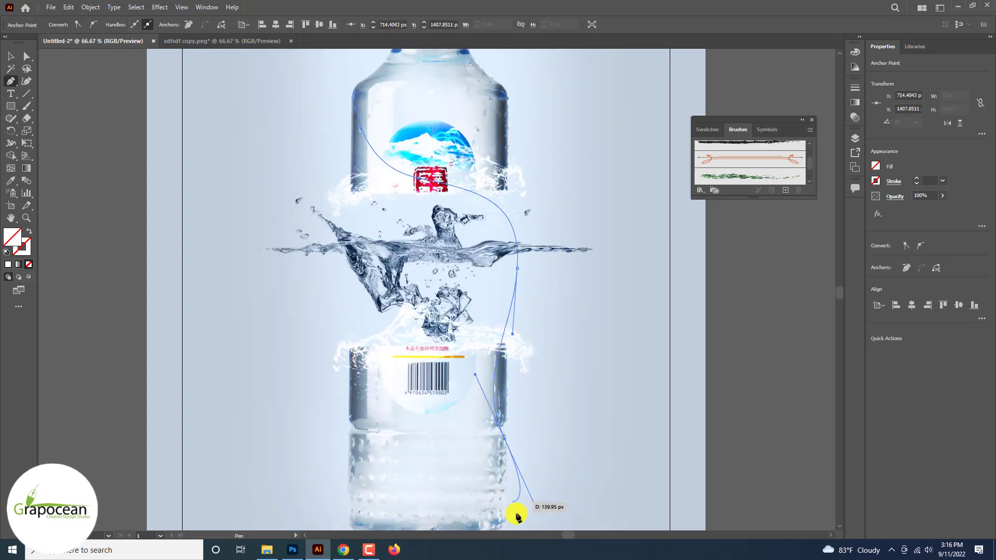
{"action": "left_click_drag", "start_coordinate": [517, 516], "coordinate": [499, 522]}
{"action": "left_click", "coordinate": [11, 55]}
{"action": "left_click", "coordinate": [139, 138]}
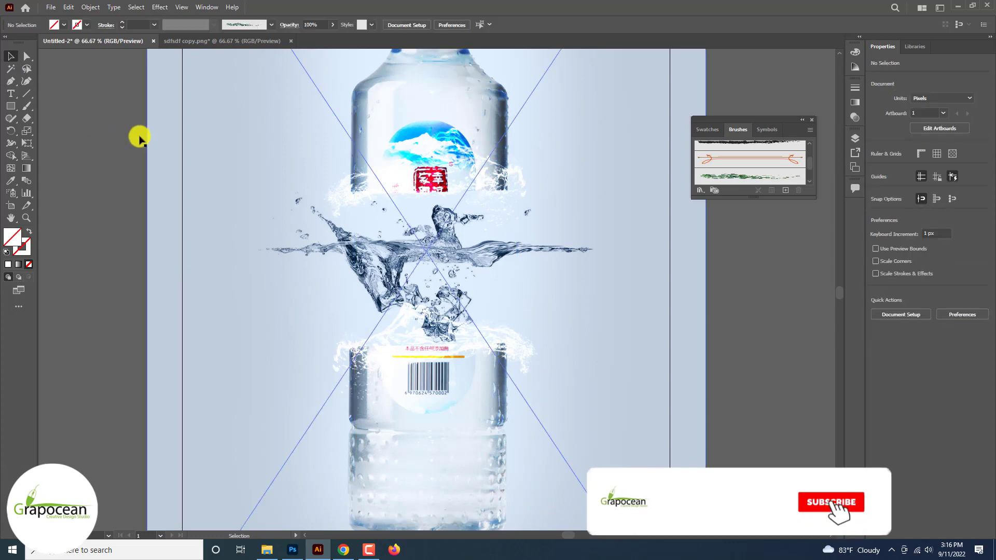
- Apply the ivy art brush to the curved path so the leaves wind around the bottle
{"action": "left_click", "coordinate": [502, 212]}
{"action": "left_click", "coordinate": [735, 179]}
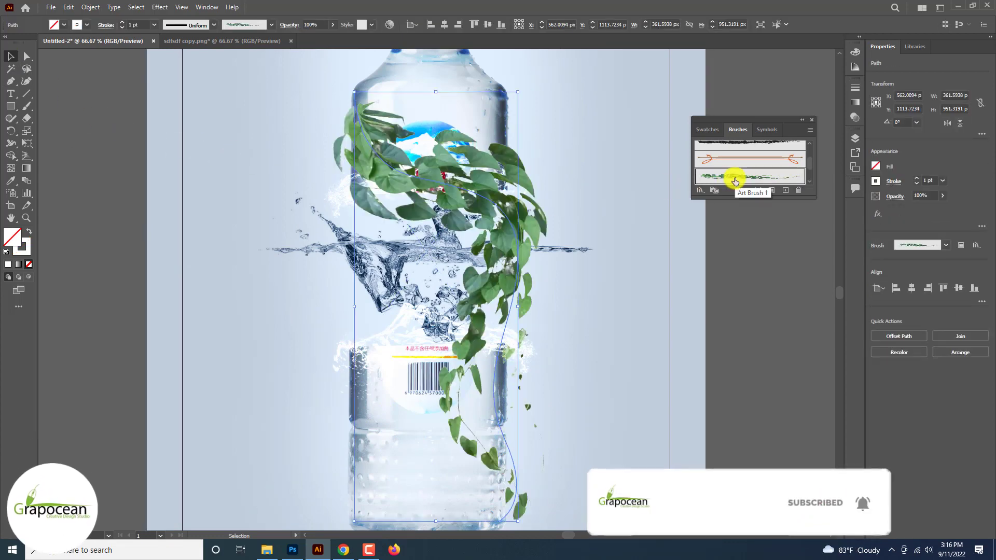
{"action": "key", "text": "ctrl+minus"}
{"action": "key", "text": "ctrl+minus"}
{"action": "key", "text": "ctrl+minus"}
{"action": "left_click", "coordinate": [632, 343]}
{"action": "key", "text": "ctrl+equal"}
{"action": "key", "text": "ctrl+equal"}
{"action": "key", "text": "ctrl+equal"}
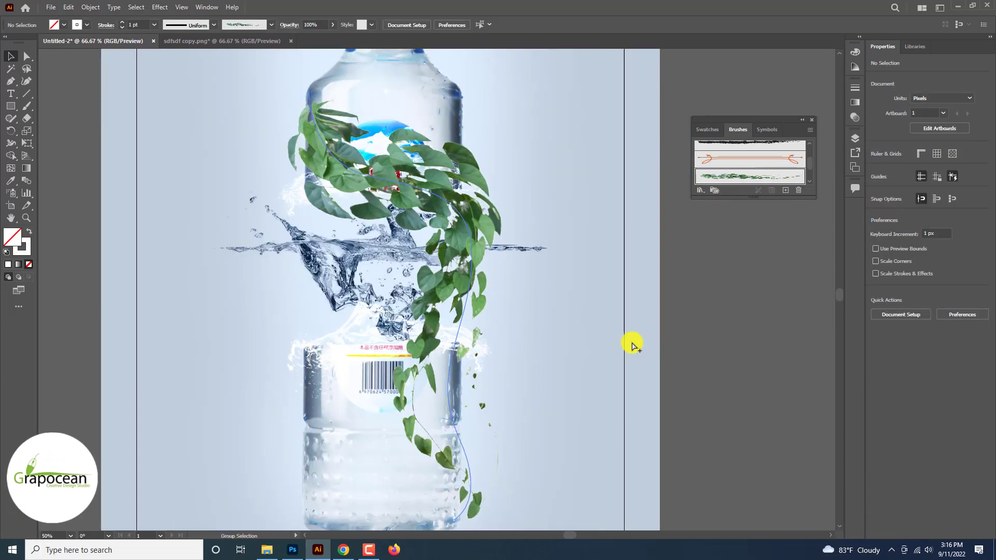
{"action": "scroll", "coordinate": [632, 344], "scroll_direction": "up", "scroll_amount": 1}
{"action": "scroll", "coordinate": [632, 344], "scroll_direction": "down", "scroll_amount": 3}
{"action": "scroll", "coordinate": [679, 349], "scroll_direction": "up", "scroll_amount": 2}
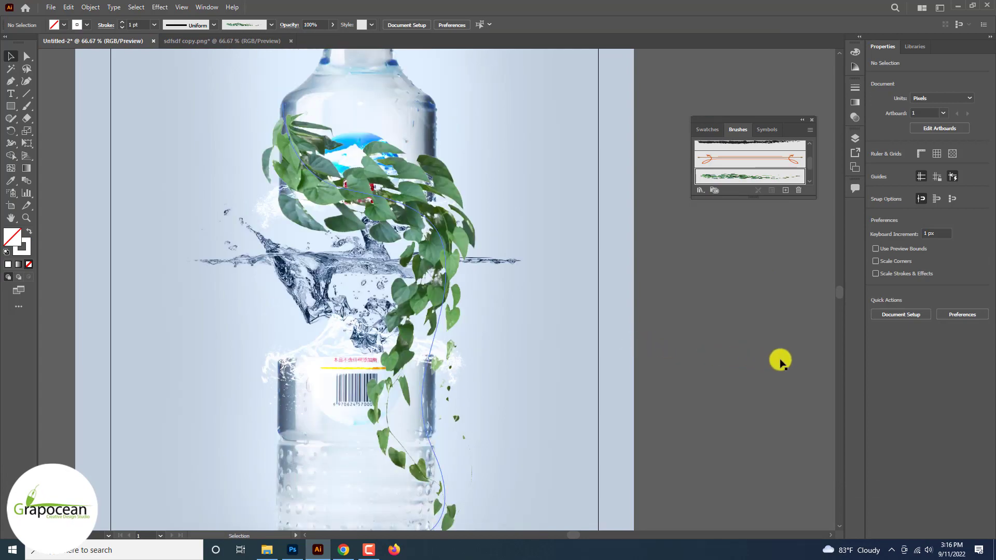
{"action": "scroll", "coordinate": [781, 362], "scroll_direction": "up", "scroll_amount": 3}
{"action": "scroll", "coordinate": [778, 356], "scroll_direction": "down", "scroll_amount": 4}
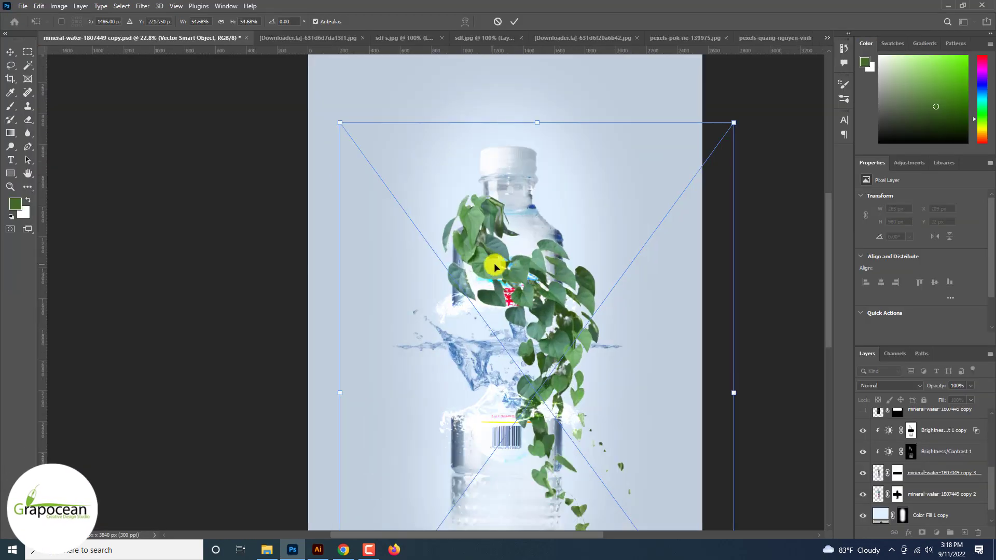
- Switch to Photoshop, place the ivy smart object at 54.68%, bring its layer to the top and reposition it to X 921 px, Y 1015 px
{"action": "mouse_move", "coordinate": [495, 267]}
{"action": "left_mouse_down"}
{"action": "mouse_move", "coordinate": [518, 250]}
{"action": "mouse_move", "coordinate": [497, 279]}
{"action": "left_mouse_up"}
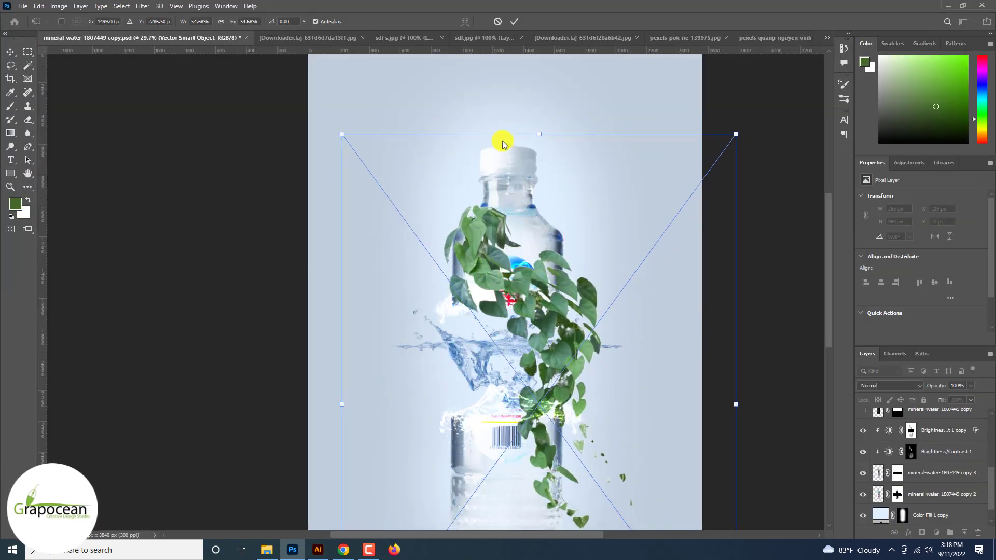
{"action": "left_click", "coordinate": [515, 21]}
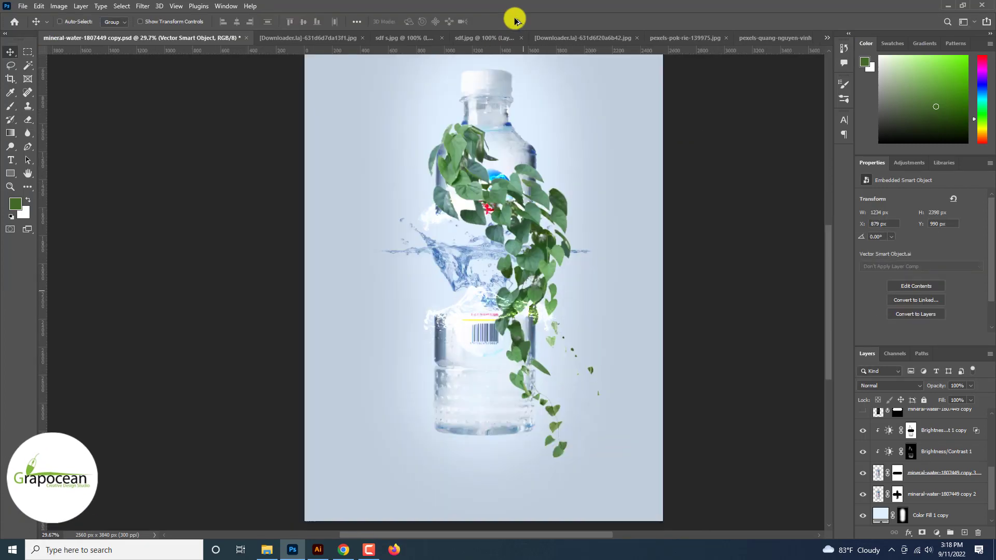
{"action": "scroll", "coordinate": [936, 463], "scroll_direction": "up", "scroll_amount": 2}
{"action": "left_click_drag", "start_coordinate": [943, 411], "coordinate": [944, 411]}
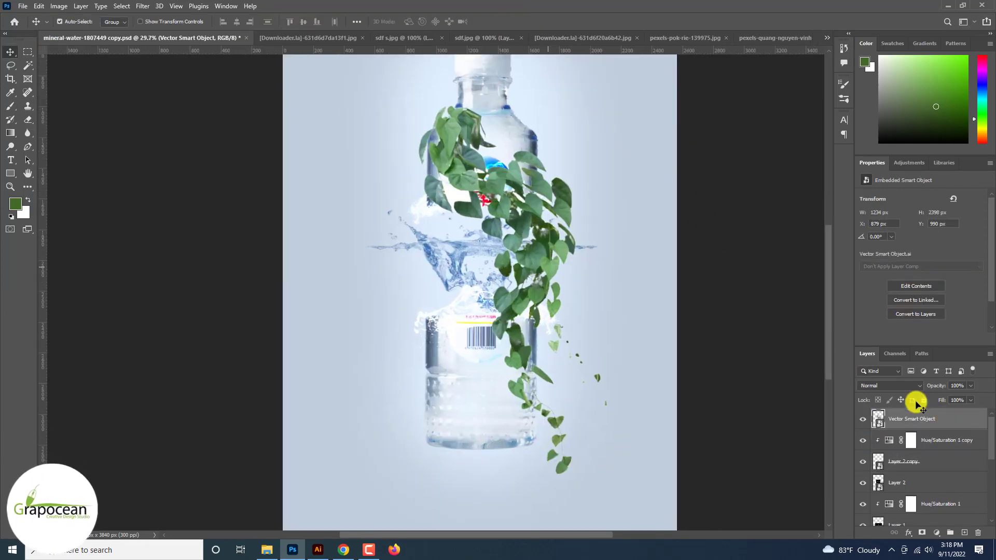
{"action": "scroll", "coordinate": [545, 278], "scroll_direction": "up", "scroll_amount": 5}
{"action": "mouse_move", "coordinate": [450, 246]}
{"action": "left_mouse_down"}
{"action": "mouse_move", "coordinate": [463, 242]}
{"action": "mouse_move", "coordinate": [460, 255]}
{"action": "left_mouse_up"}
{"action": "scroll", "coordinate": [461, 254], "scroll_direction": "down", "scroll_amount": 5}
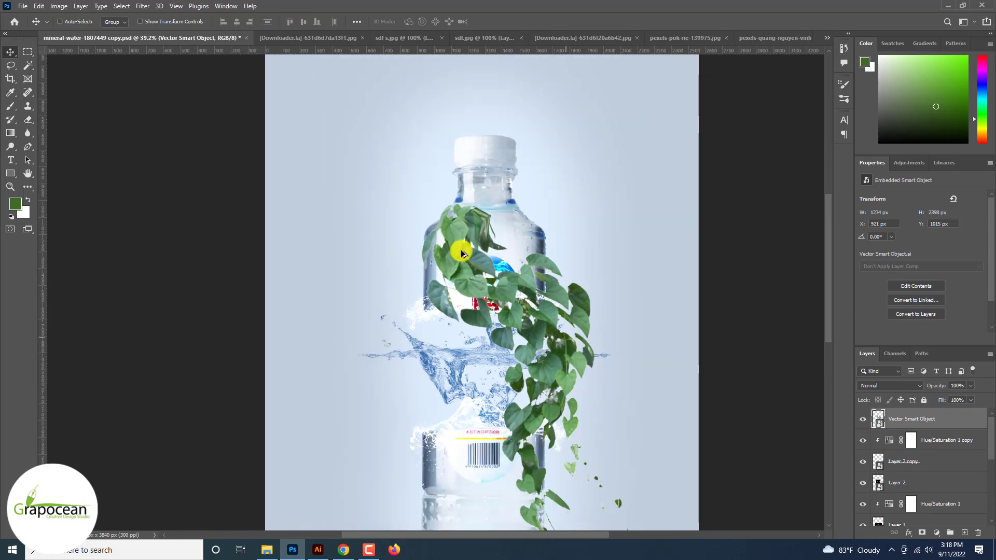
- Scale the ivy smart object to 27.66% and place it on the bottle's upper right shoulder at X 1255 px, Y 969 px
{"action": "scroll", "coordinate": [462, 255], "scroll_direction": "down", "scroll_amount": 3}
{"action": "key", "text": "ctrl+t"}
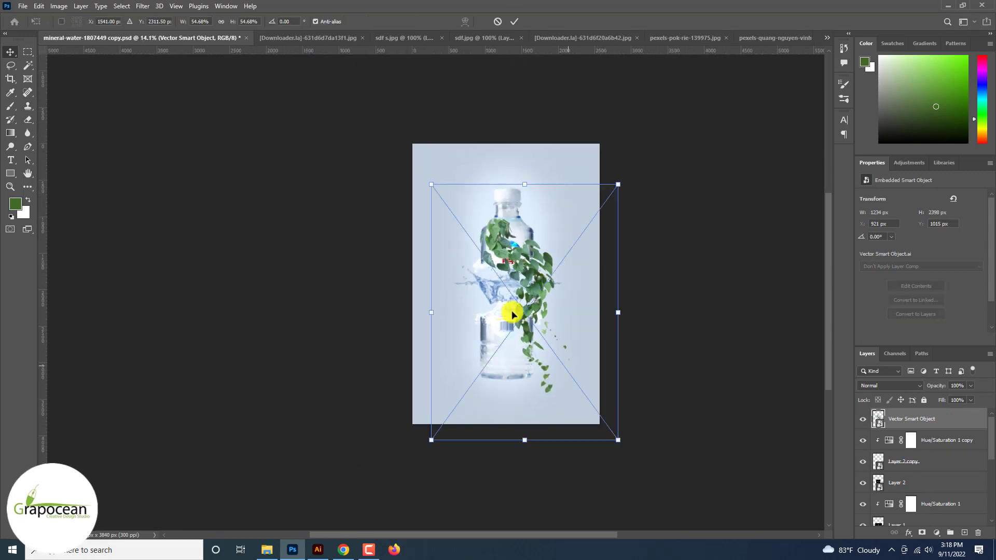
{"action": "left_click_drag", "start_coordinate": [618, 440], "coordinate": [594, 418]}
{"action": "scroll", "coordinate": [559, 389], "scroll_direction": "up", "scroll_amount": 3}
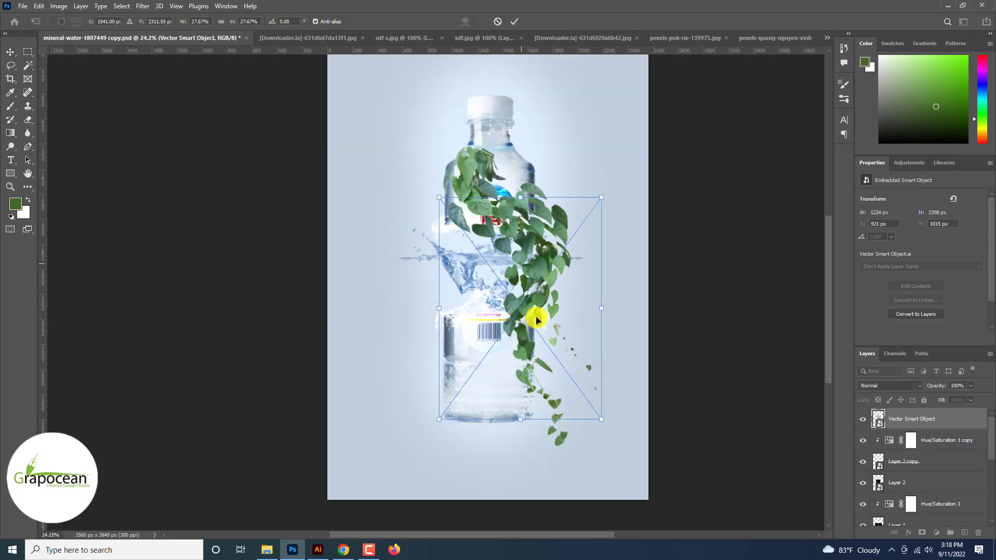
{"action": "left_click_drag", "start_coordinate": [533, 318], "coordinate": [525, 175]}
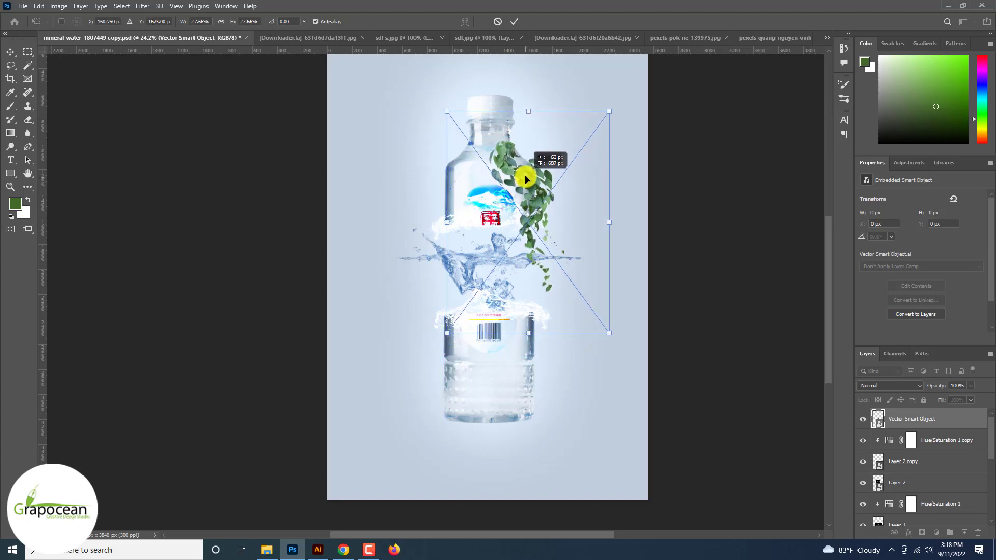
{"action": "scroll", "coordinate": [524, 174], "scroll_direction": "up", "scroll_amount": 3}
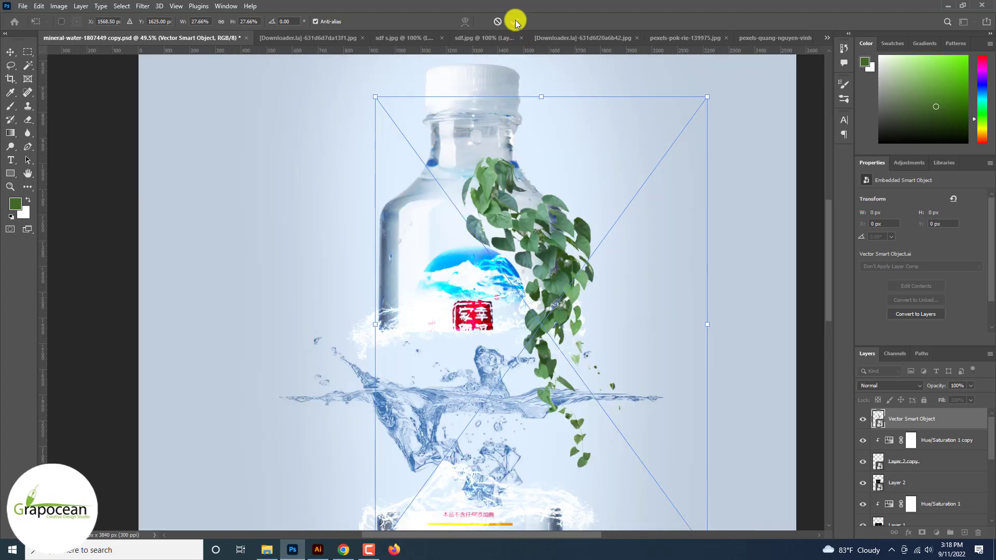
{"action": "scroll", "coordinate": [534, 104], "scroll_direction": "down", "scroll_amount": 5}
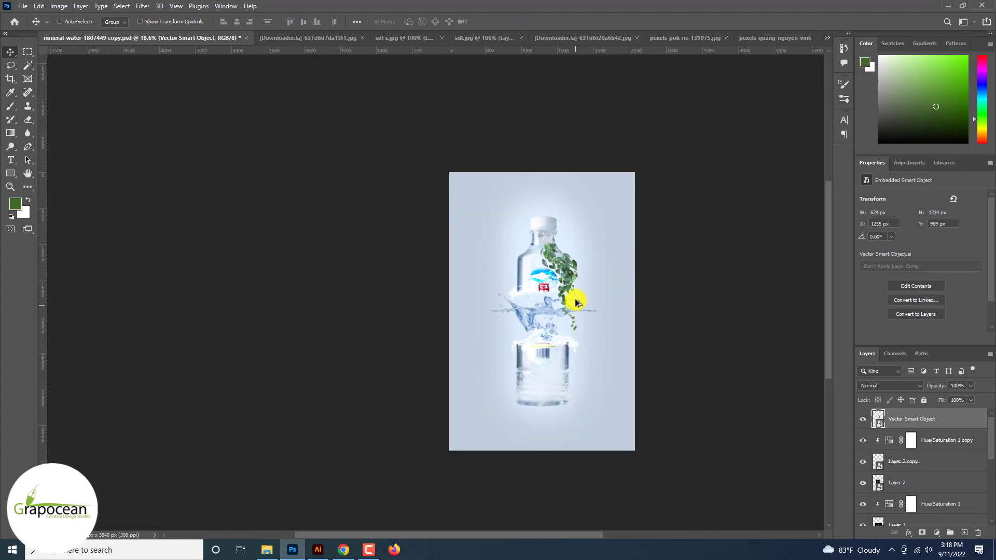
- Try placing the ivy on the right side of the bottle's lower half, at X 1324 px, Y 2200 px
{"action": "scroll", "coordinate": [568, 253], "scroll_direction": "up", "scroll_amount": 2}
{"action": "left_click_drag", "start_coordinate": [568, 253], "coordinate": [582, 363]}
{"action": "scroll", "coordinate": [582, 366], "scroll_direction": "down", "scroll_amount": 2}
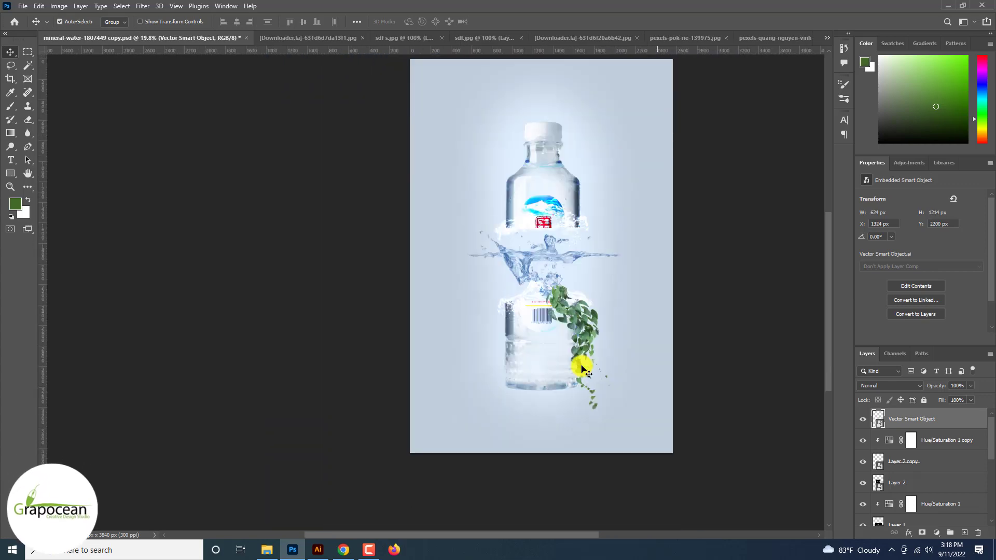
{"action": "scroll", "coordinate": [582, 368], "scroll_direction": "down", "scroll_amount": 1}
{"action": "scroll", "coordinate": [582, 368], "scroll_direction": "down", "scroll_amount": 2}
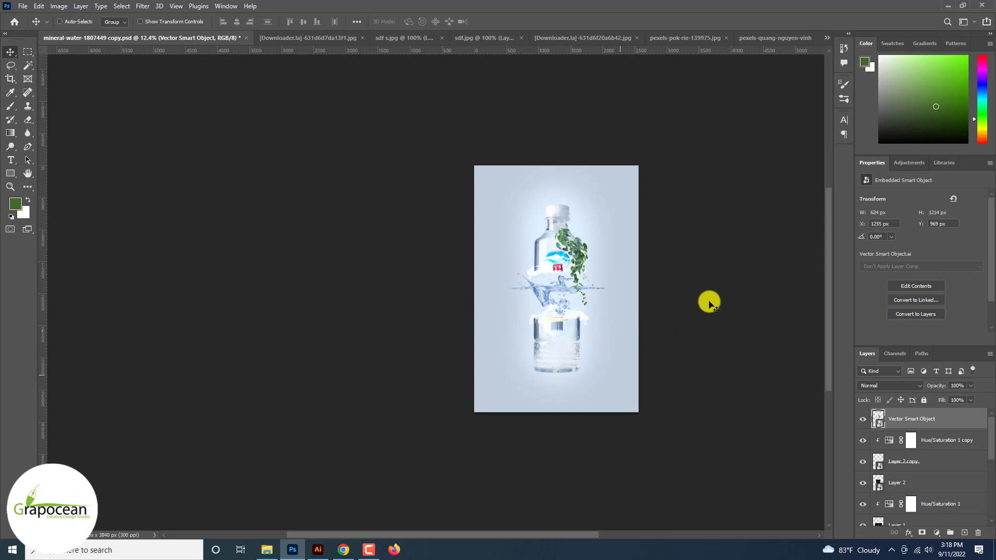
- Move the ivy up so it hangs from the bottle's neck, at X 1276 px, Y 840 px
{"action": "scroll", "coordinate": [571, 252], "scroll_direction": "up", "scroll_amount": 4}
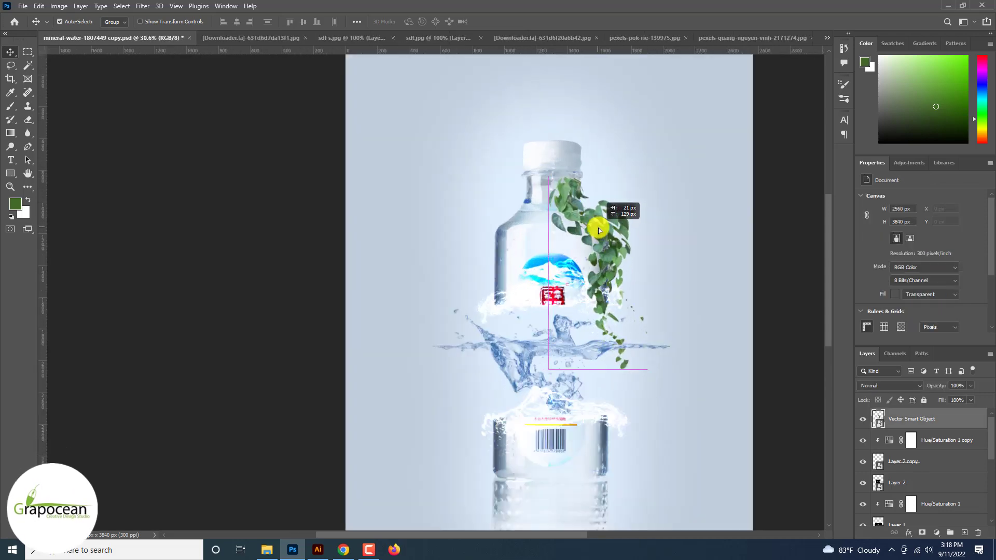
{"action": "scroll", "coordinate": [598, 229], "scroll_direction": "up", "scroll_amount": 2}
{"action": "scroll", "coordinate": [598, 228], "scroll_direction": "up", "scroll_amount": 3}
{"action": "scroll", "coordinate": [599, 228], "scroll_direction": "down", "scroll_amount": 3}
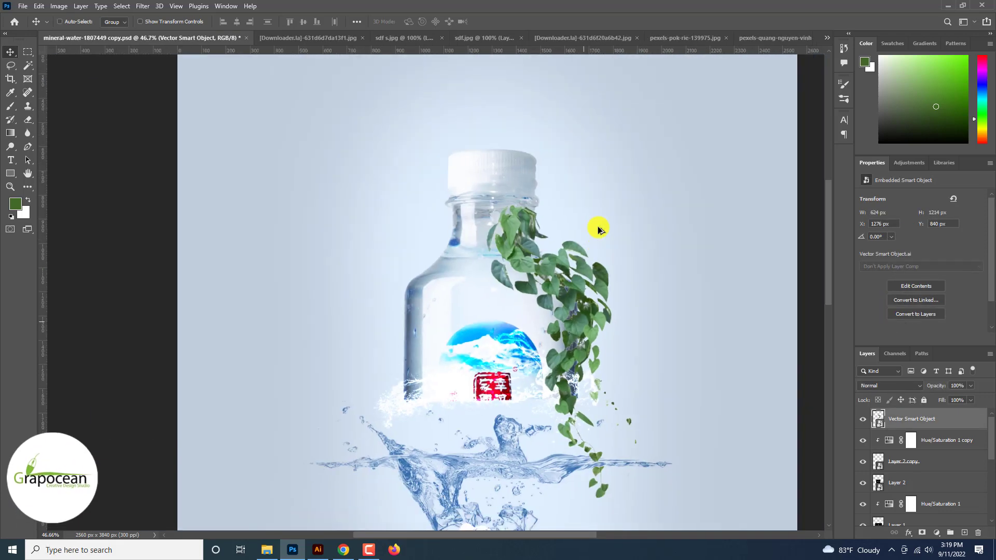
{"action": "scroll", "coordinate": [599, 228], "scroll_direction": "down", "scroll_amount": 4}
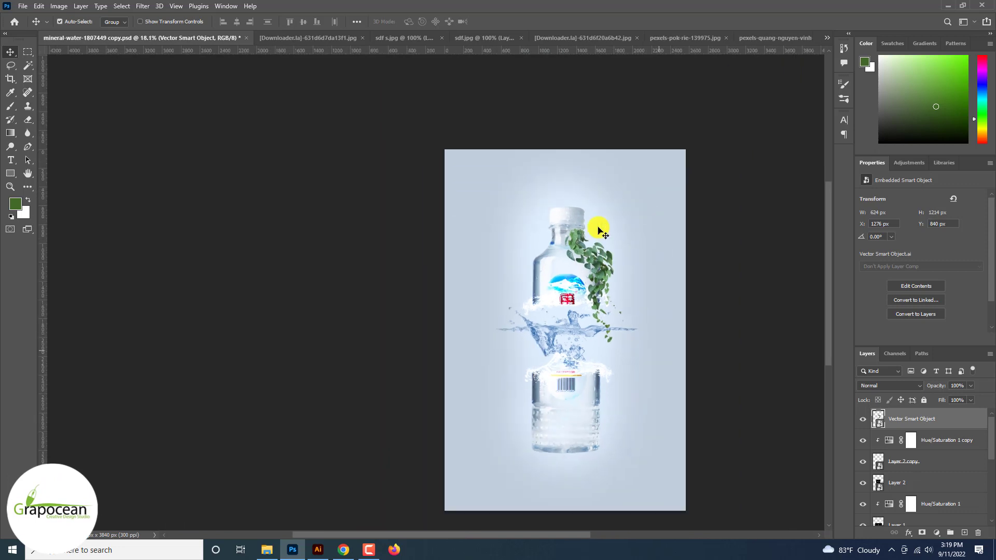
{"action": "left_click", "coordinate": [946, 447]}
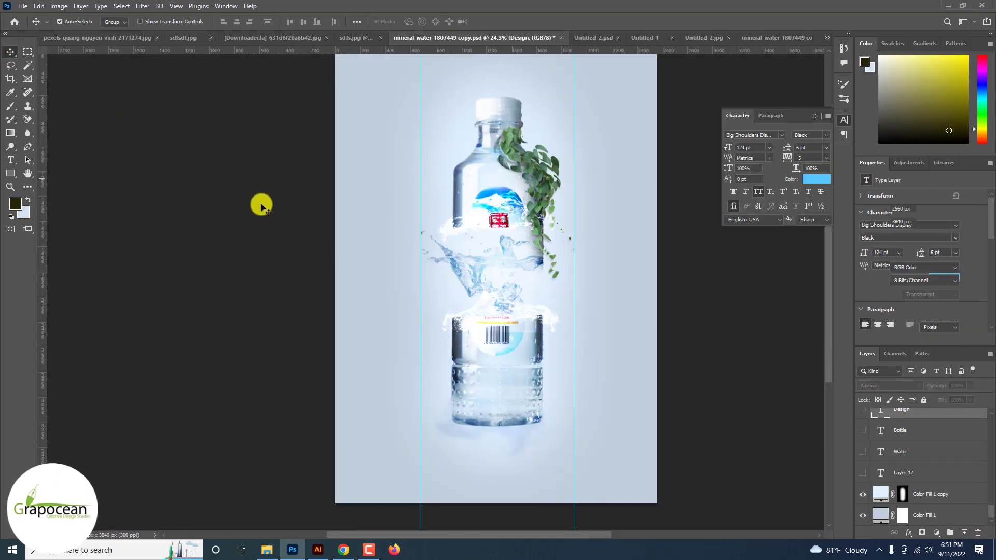
- Duplicate the ivy smart object copy and place the duplicate on the lower bottle's left side, scaled to about 13.4%
{"action": "left_click", "coordinate": [531, 171]}
{"action": "left_click_drag", "start_coordinate": [517, 202], "coordinate": [521, 219]}
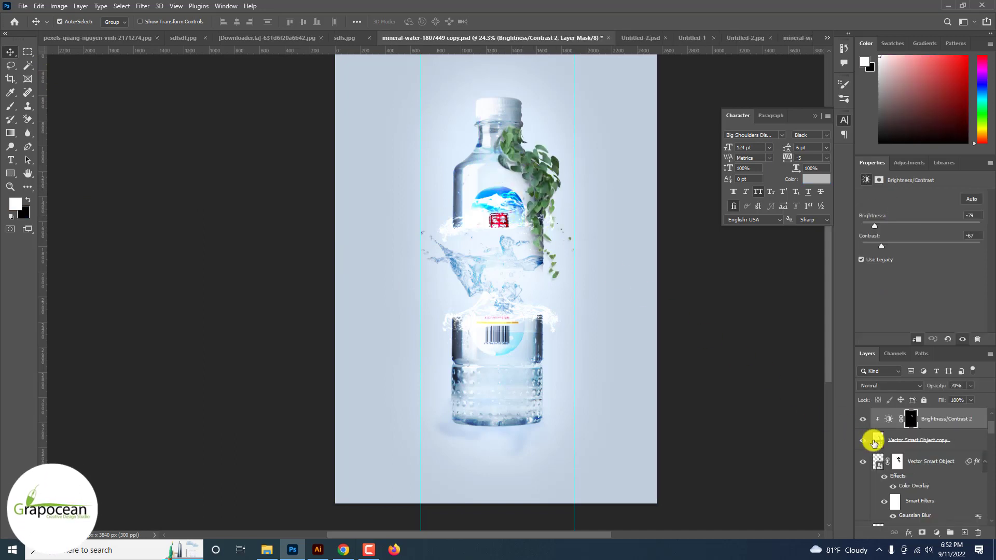
{"action": "left_click", "coordinate": [926, 441]}
{"action": "left_click", "coordinate": [942, 446]}
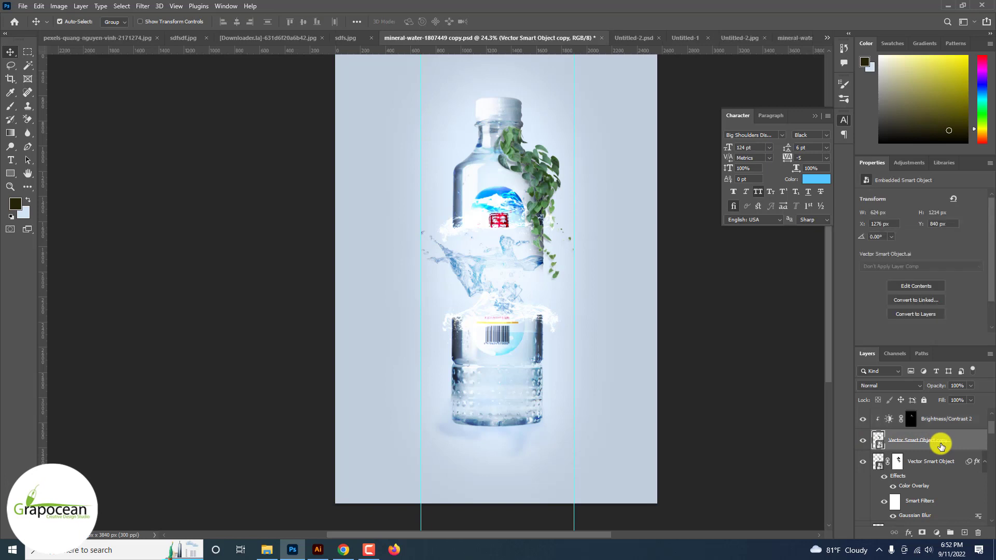
{"action": "key", "text": "ctrl+j"}
{"action": "key", "text": "ctrl+t"}
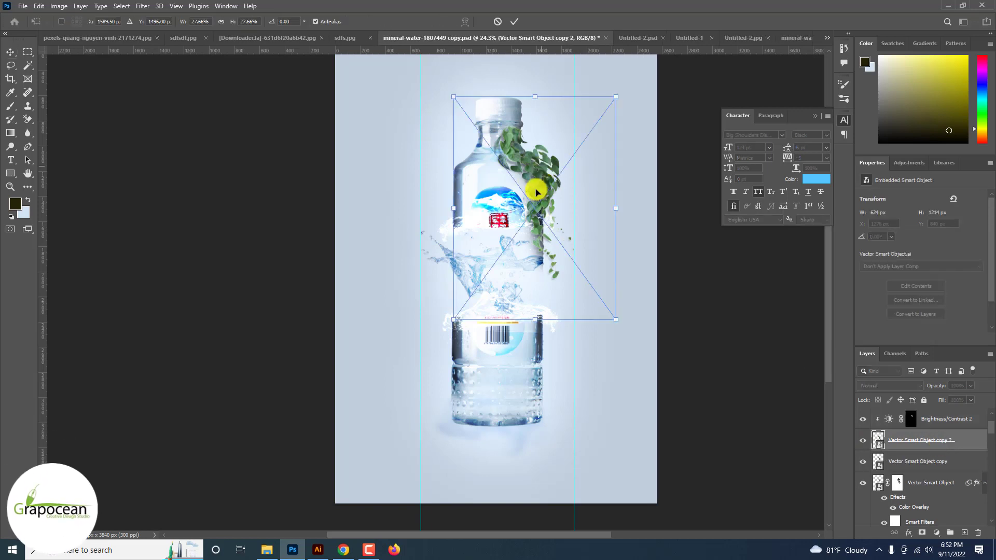
{"action": "left_click_drag", "start_coordinate": [534, 189], "coordinate": [476, 351]}
{"action": "left_click_drag", "start_coordinate": [534, 464], "coordinate": [484, 411]}
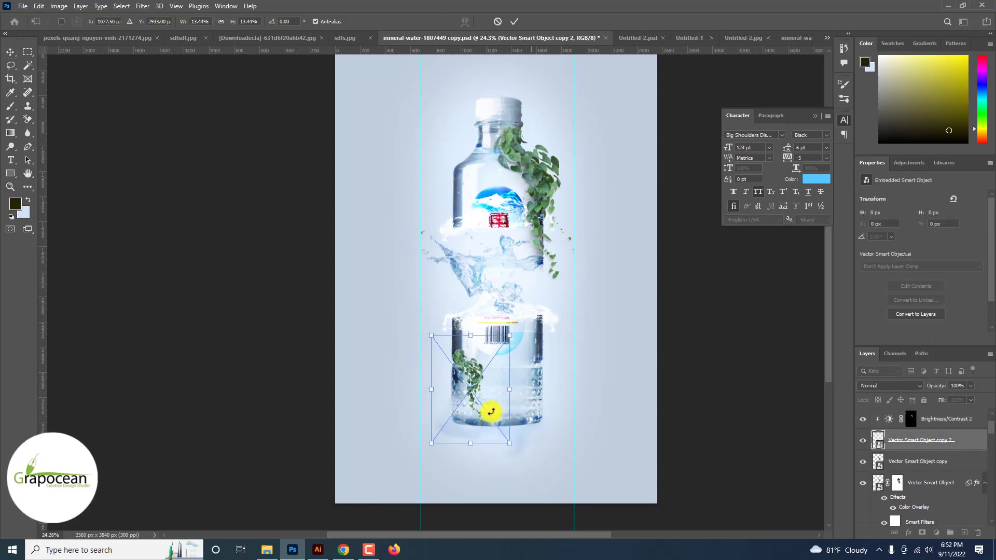
- Flip the small ivy duplicate horizontally and position it over the left rim of the lower bottle half
{"action": "right_click", "coordinate": [480, 387]}
{"action": "left_click", "coordinate": [537, 378]}
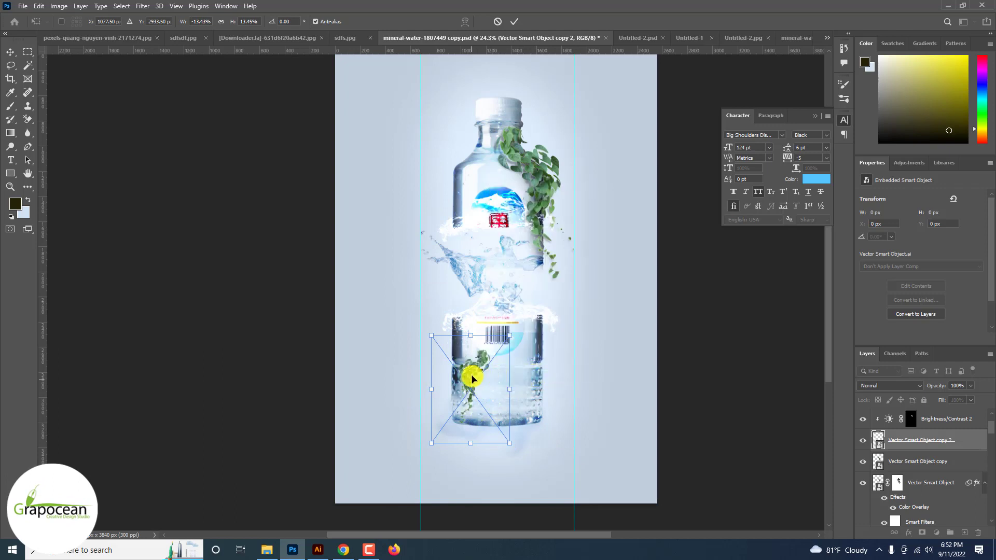
{"action": "left_click_drag", "start_coordinate": [471, 378], "coordinate": [453, 348]}
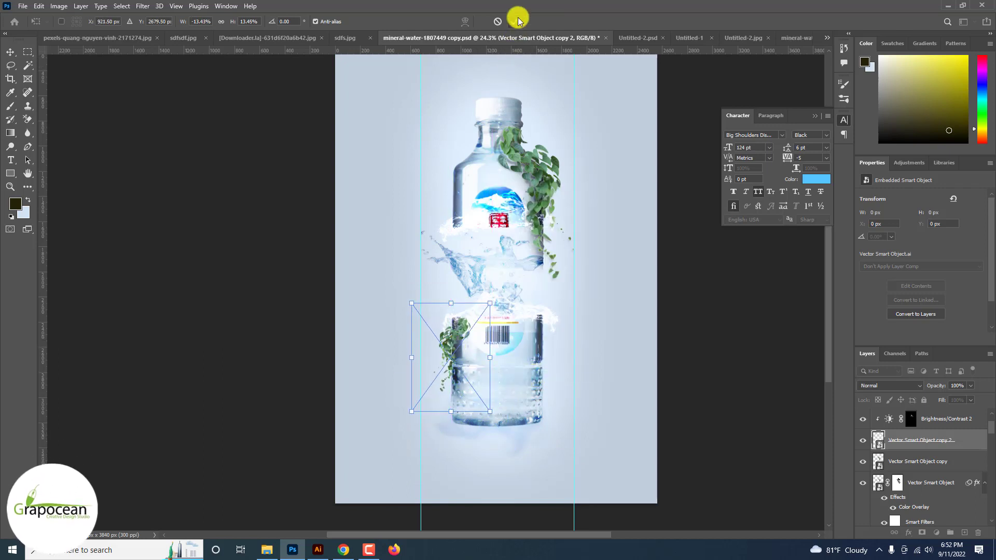
{"action": "scroll", "coordinate": [496, 283], "scroll_direction": "up", "scroll_amount": 2}
{"action": "scroll", "coordinate": [487, 357], "scroll_direction": "down", "scroll_amount": 2}
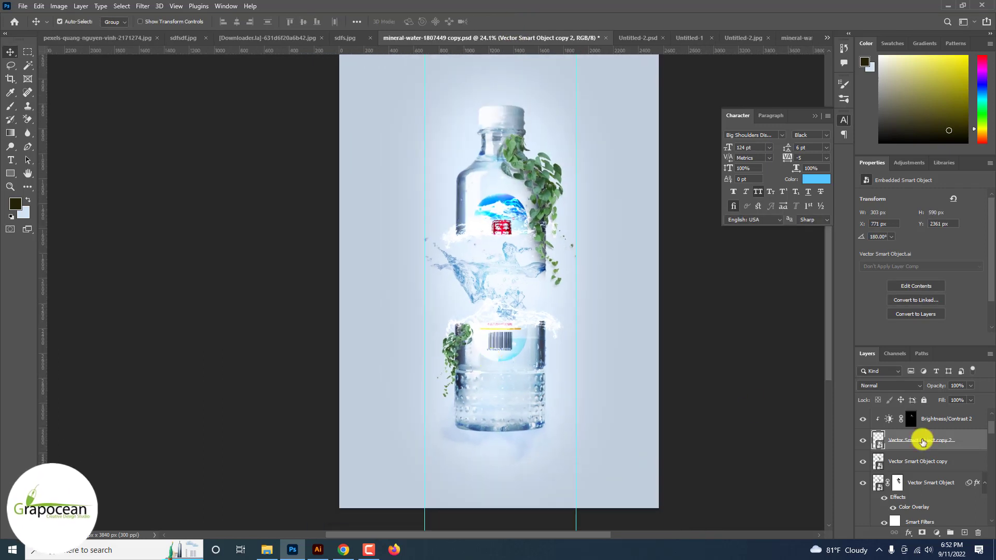
- Delete the small ivy duplicate and undo the last layer changes
{"action": "key", "text": "Delete"}
{"action": "key", "text": "ctrl+z"}
{"action": "key", "text": "ctrl+z"}
{"action": "key", "text": "ctrl+z"}
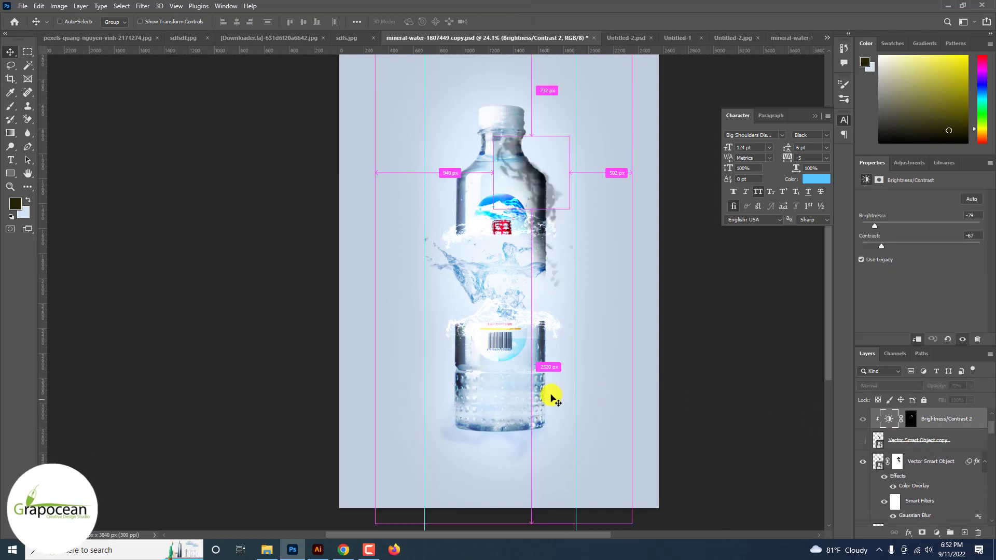
{"action": "left_click_drag", "start_coordinate": [551, 399], "coordinate": [550, 397]}
{"action": "scroll", "coordinate": [520, 384], "scroll_direction": "down", "scroll_amount": 3}
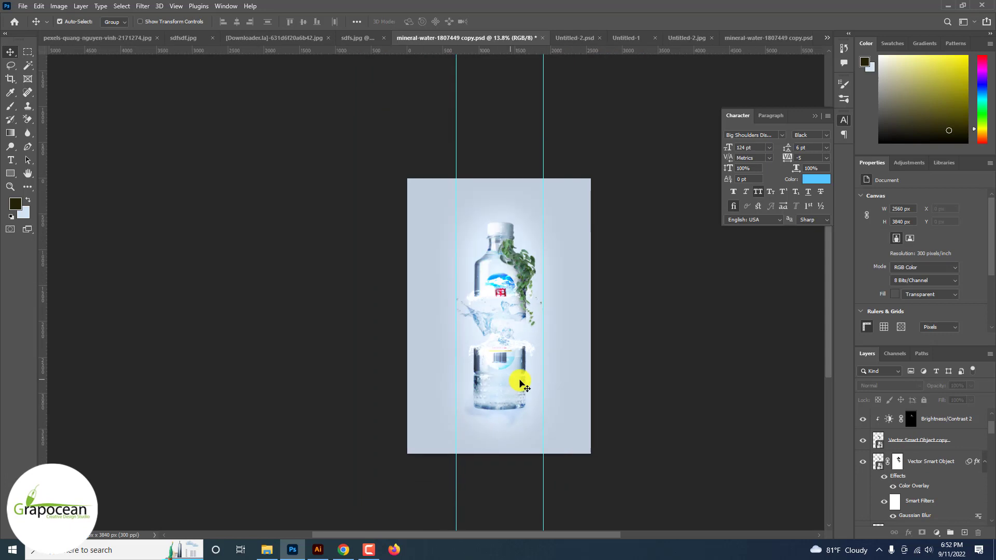
{"action": "scroll", "coordinate": [520, 383], "scroll_direction": "up", "scroll_amount": 3}
{"action": "scroll", "coordinate": [474, 311], "scroll_direction": "down", "scroll_amount": 2}
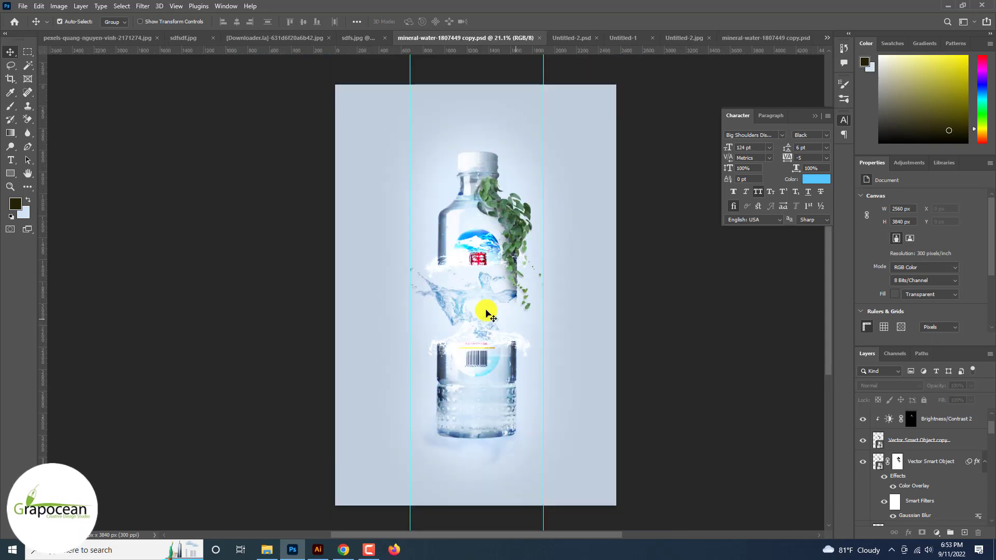
{"action": "scroll", "coordinate": [895, 472], "scroll_direction": "down", "scroll_amount": 10}
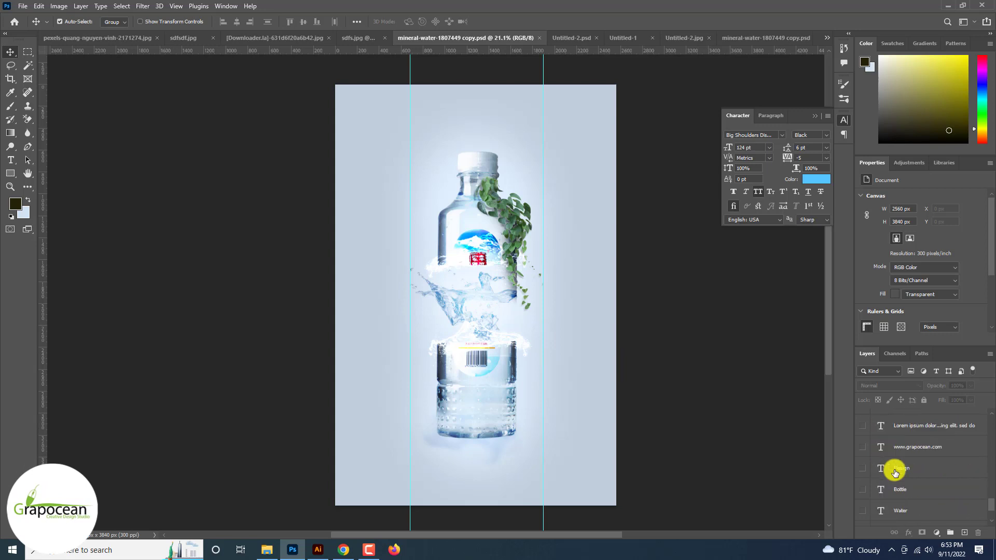
{"action": "scroll", "coordinate": [894, 472], "scroll_direction": "up", "scroll_amount": 3}
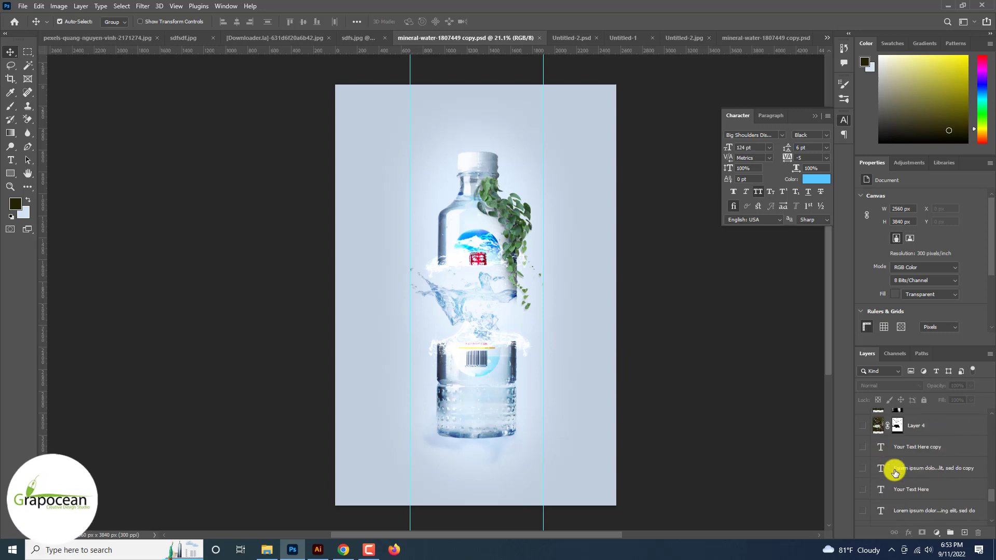
{"action": "scroll", "coordinate": [867, 521], "scroll_direction": "down", "scroll_amount": 3}
{"action": "left_click", "coordinate": [863, 516]}
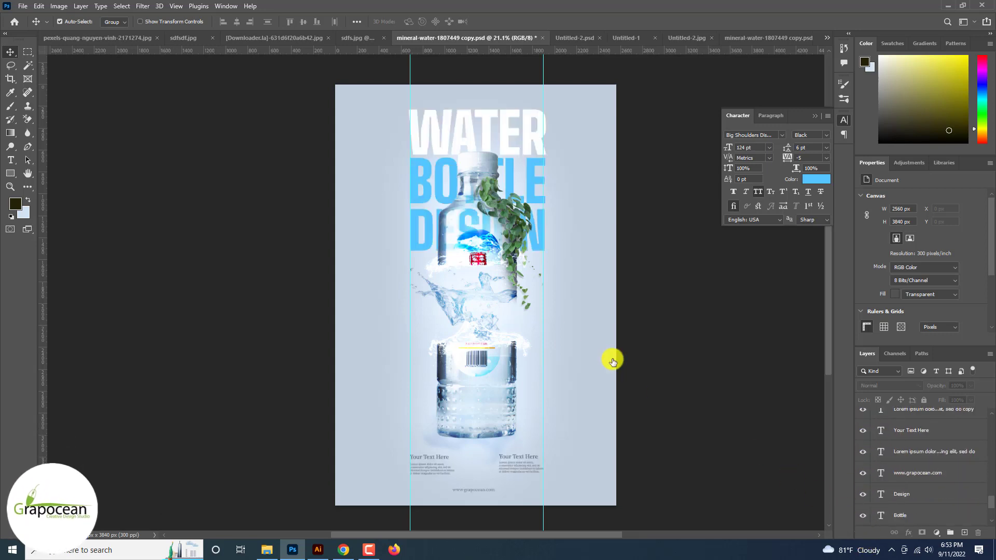
- Examine the font, weight, size and colour of the BOTTLE title text behind the bottle
{"action": "scroll", "coordinate": [472, 267], "scroll_direction": "down", "scroll_amount": 2}
{"action": "scroll", "coordinate": [502, 318], "scroll_direction": "up", "scroll_amount": 3}
{"action": "scroll", "coordinate": [502, 318], "scroll_direction": "down", "scroll_amount": 4}
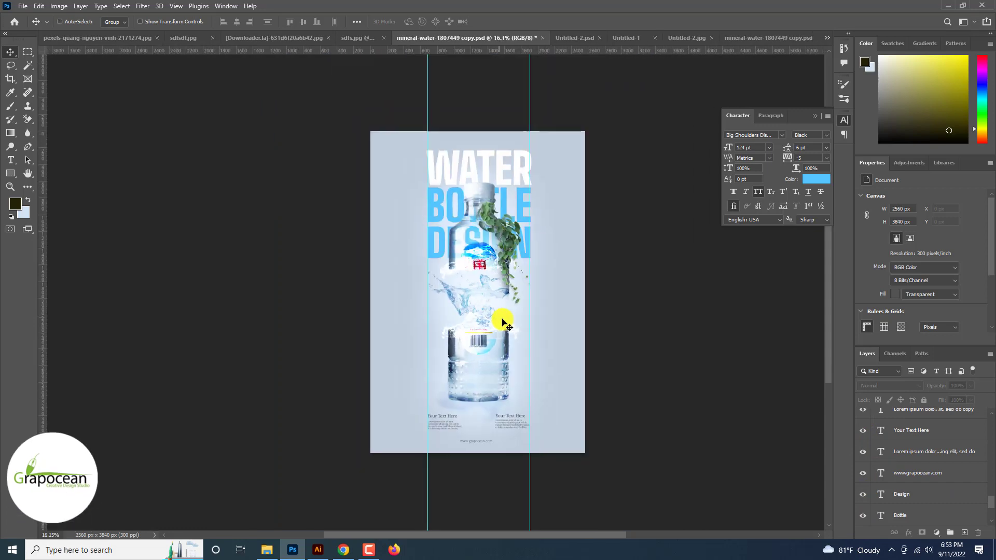
{"action": "scroll", "coordinate": [502, 322], "scroll_direction": "up", "scroll_amount": 1}
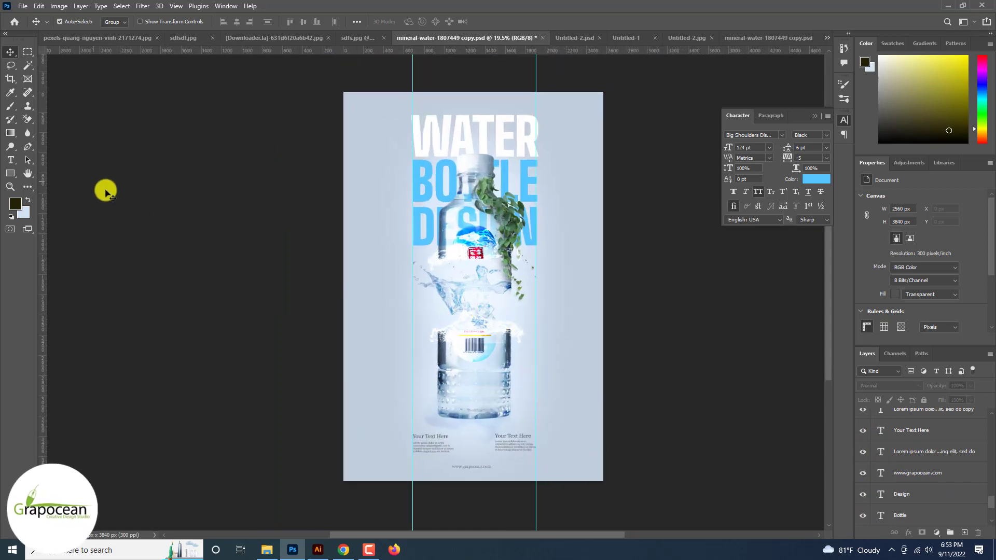
{"action": "left_click", "coordinate": [11, 160]}
{"action": "left_click_drag", "start_coordinate": [415, 169], "coordinate": [596, 271]}
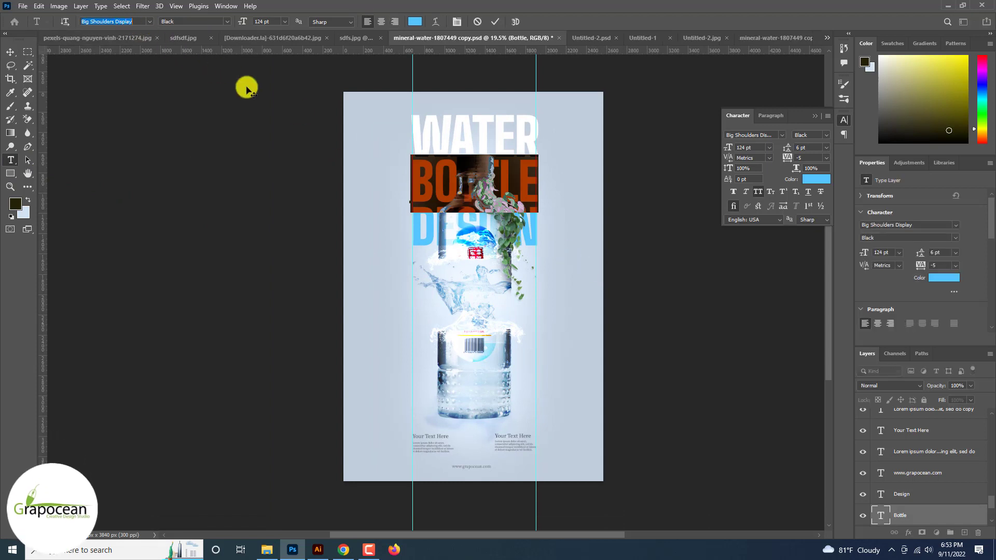
{"action": "left_click", "coordinate": [494, 22]}
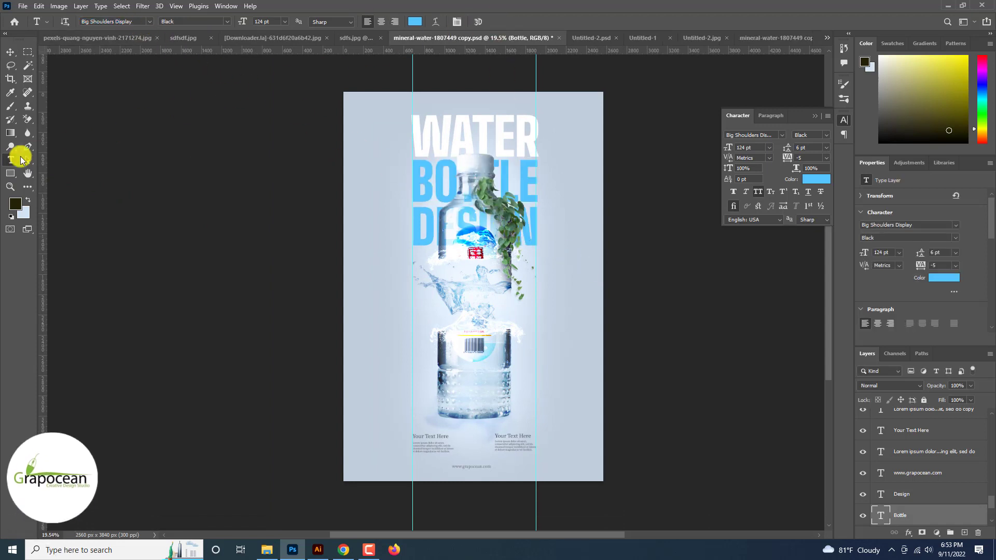
- Check the character settings and text colour of the WATER title without changing them
{"action": "left_click_drag", "start_coordinate": [418, 132], "coordinate": [540, 138]}
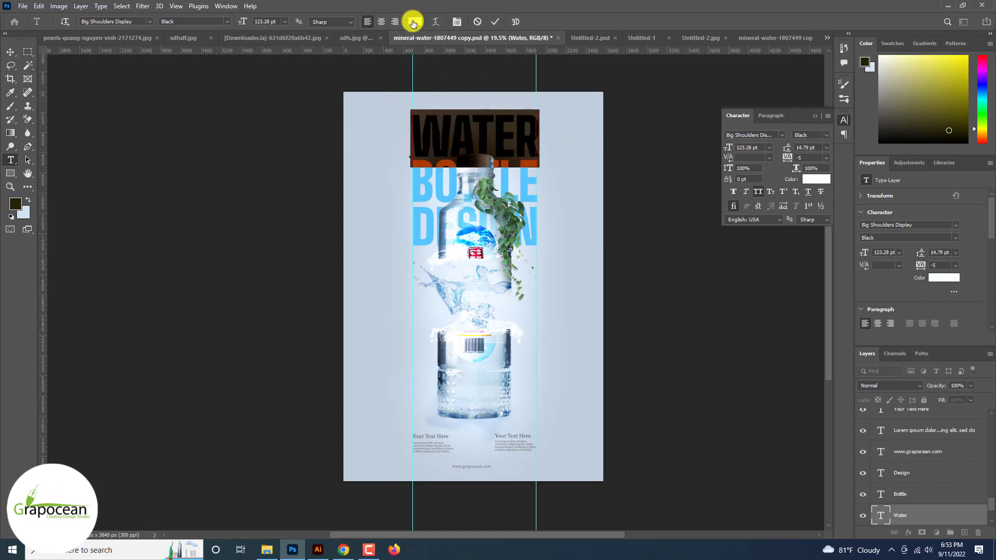
{"action": "left_click", "coordinate": [414, 22]}
{"action": "left_click", "coordinate": [786, 353]}
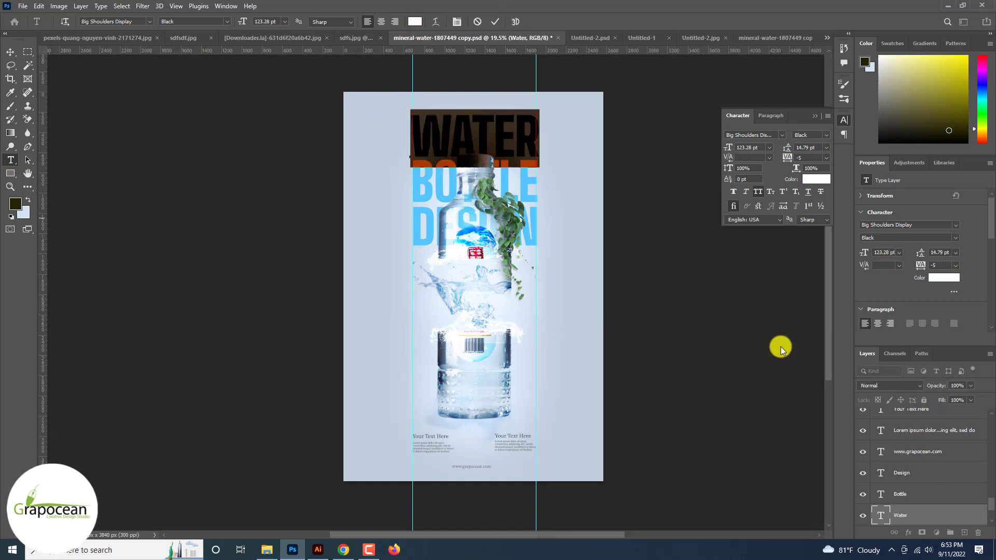
{"action": "left_click", "coordinate": [11, 52]}
- Check the footer text close up and save the finished poster document
{"action": "scroll", "coordinate": [416, 406], "scroll_direction": "up", "scroll_amount": 8}
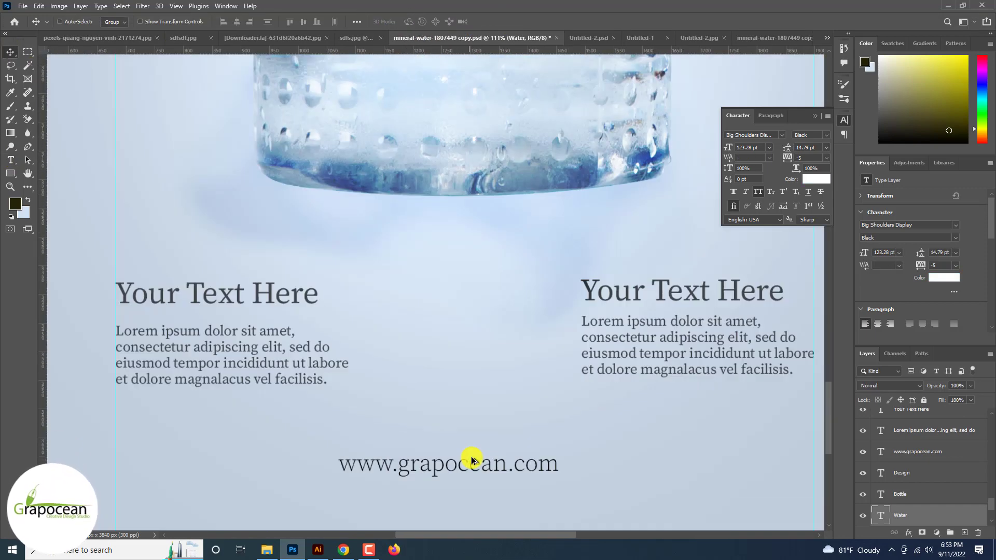
{"action": "scroll", "coordinate": [471, 460], "scroll_direction": "down", "scroll_amount": 8}
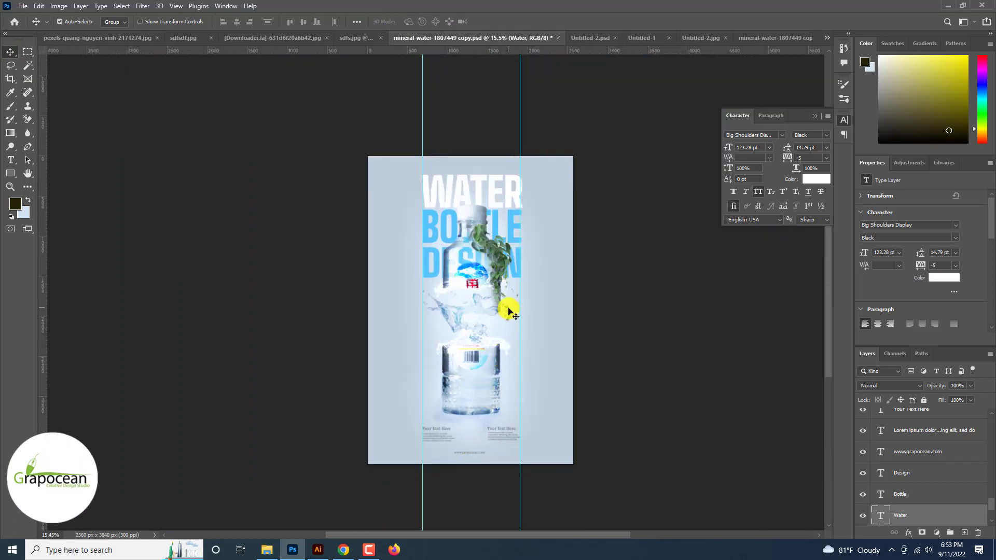
{"action": "key", "text": "ctrl+s"}
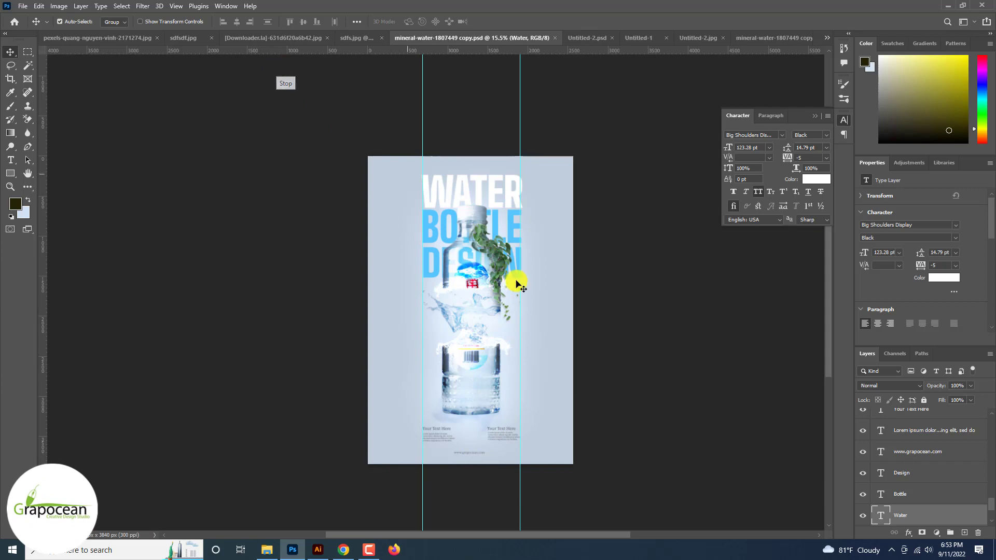
{"action": "scroll", "coordinate": [516, 281], "scroll_direction": "up", "scroll_amount": 2}
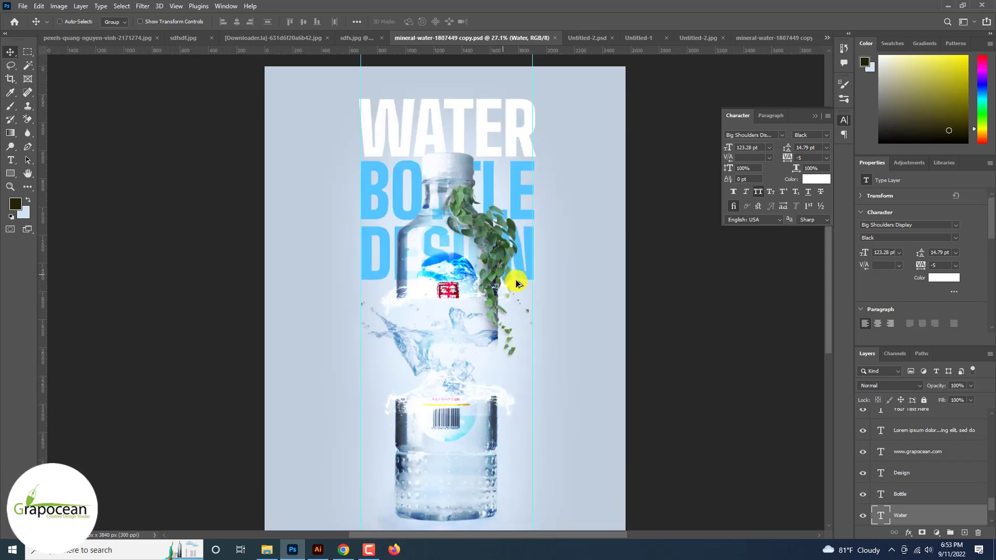
{"action": "scroll", "coordinate": [517, 284], "scroll_direction": "down", "scroll_amount": 1}
{"action": "scroll", "coordinate": [500, 311], "scroll_direction": "up", "scroll_amount": 4}
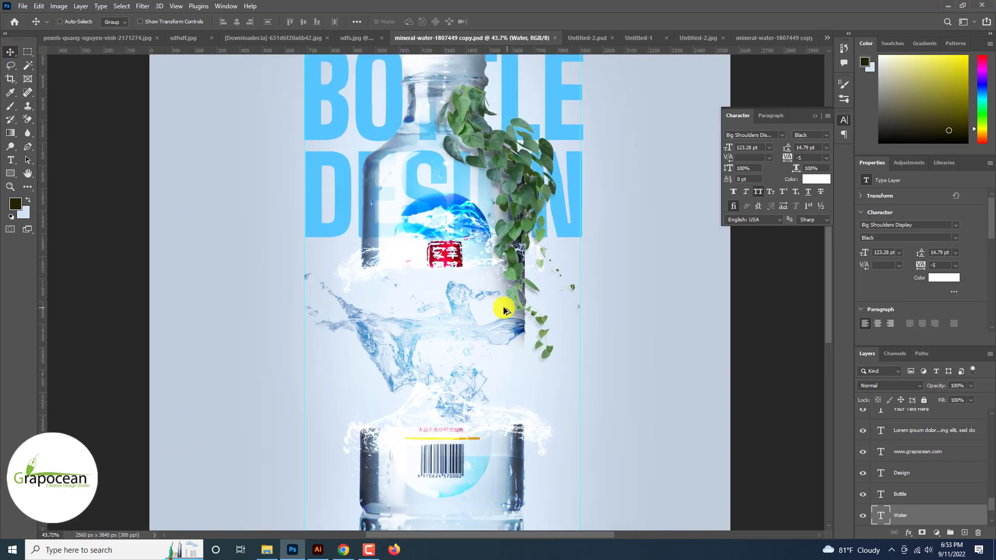
- Switch to the poster document in Illustrator, clear the selection and examine the WATER lettering and ivy around the lower bottle close up
{"action": "scroll", "coordinate": [422, 307], "scroll_direction": "down", "scroll_amount": 4}
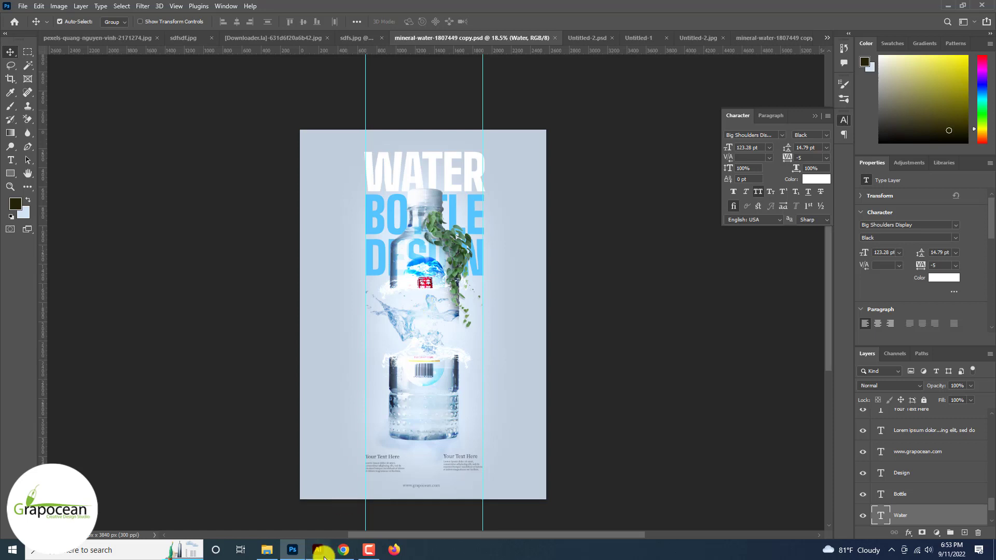
{"action": "left_click", "coordinate": [323, 555]}
{"action": "left_click", "coordinate": [549, 287]}
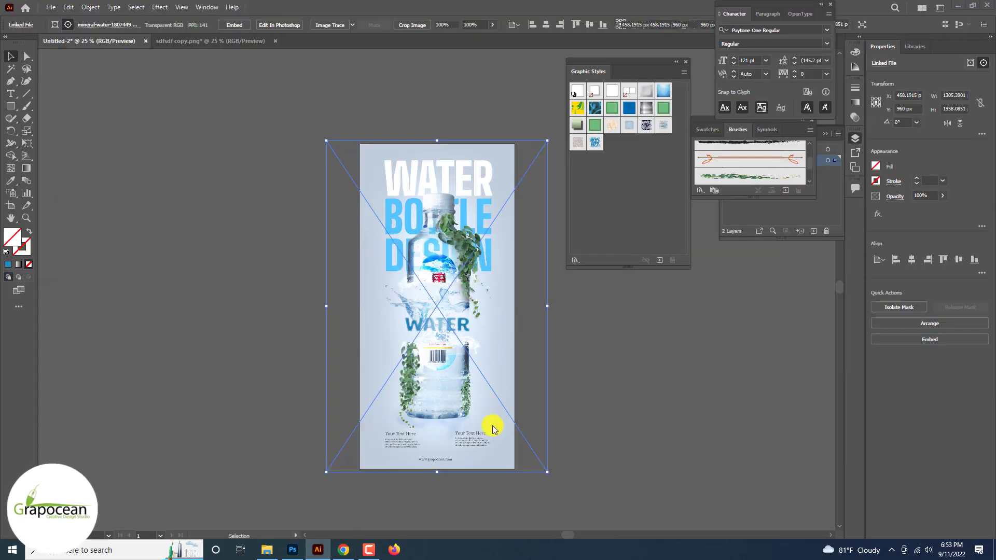
{"action": "key", "text": "ctrl+shift+a"}
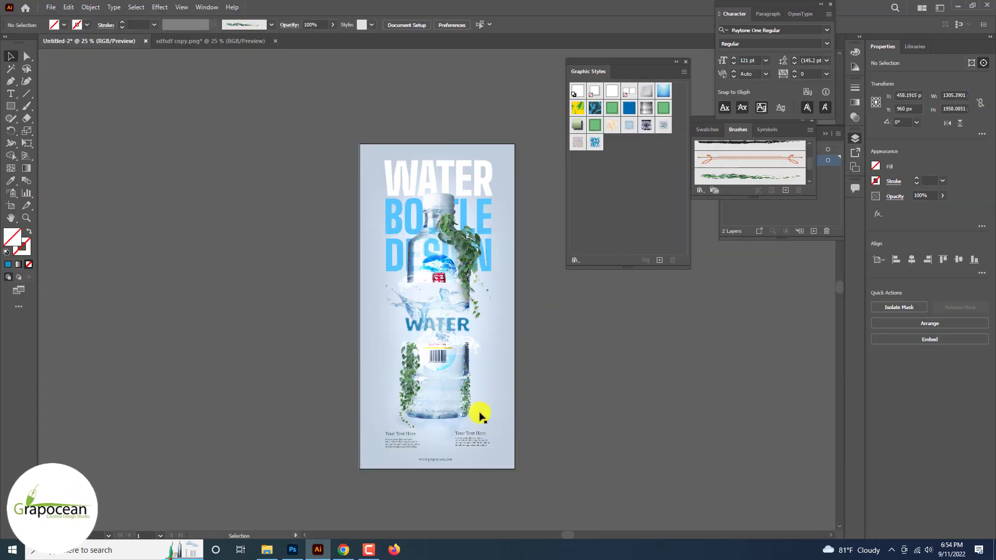
{"action": "scroll", "coordinate": [477, 414], "scroll_direction": "up", "scroll_amount": 10}
{"action": "scroll", "coordinate": [468, 415], "scroll_direction": "down", "scroll_amount": 6}
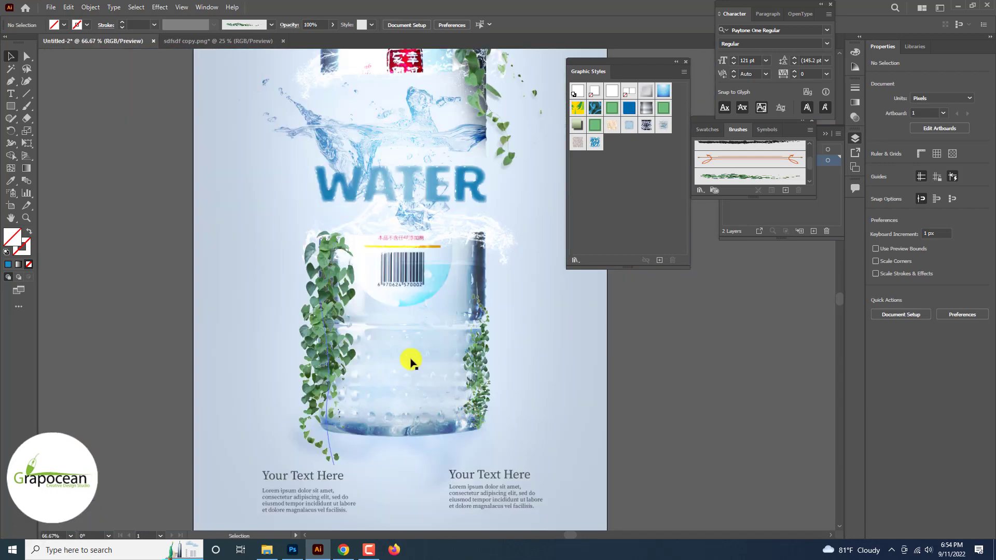
{"action": "left_click_drag", "start_coordinate": [313, 287], "coordinate": [269, 287]}
{"action": "key", "text": "ctrl+z"}
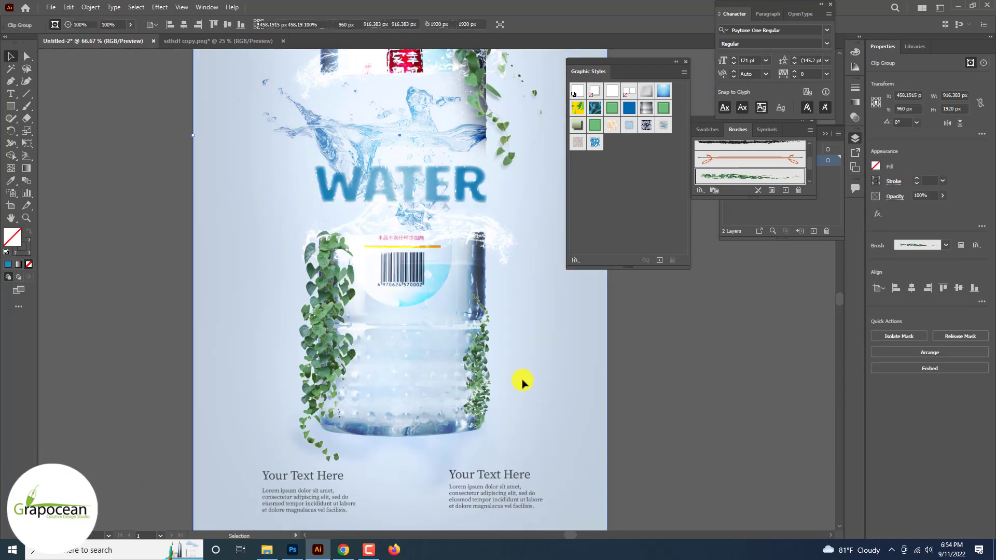
{"action": "scroll", "coordinate": [503, 382], "scroll_direction": "down", "scroll_amount": 3}
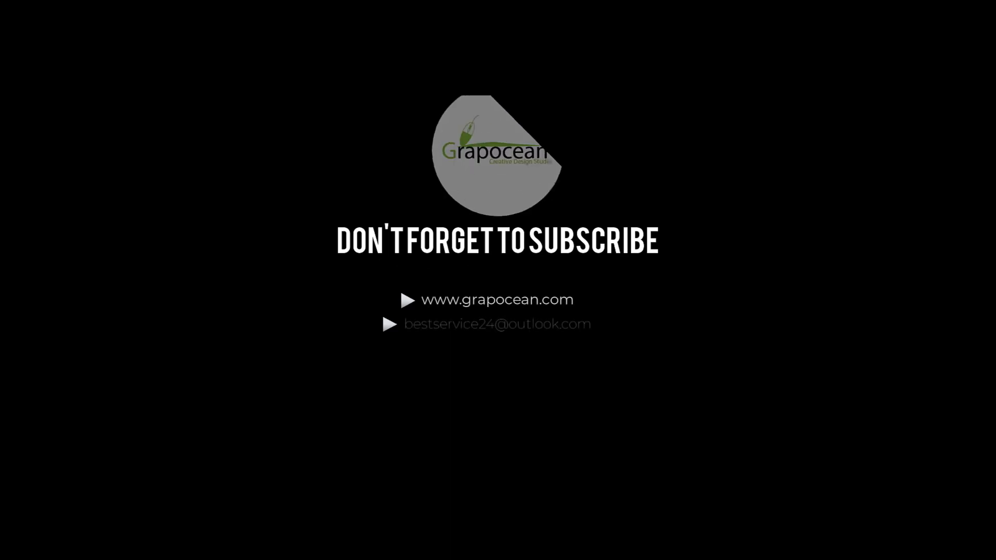